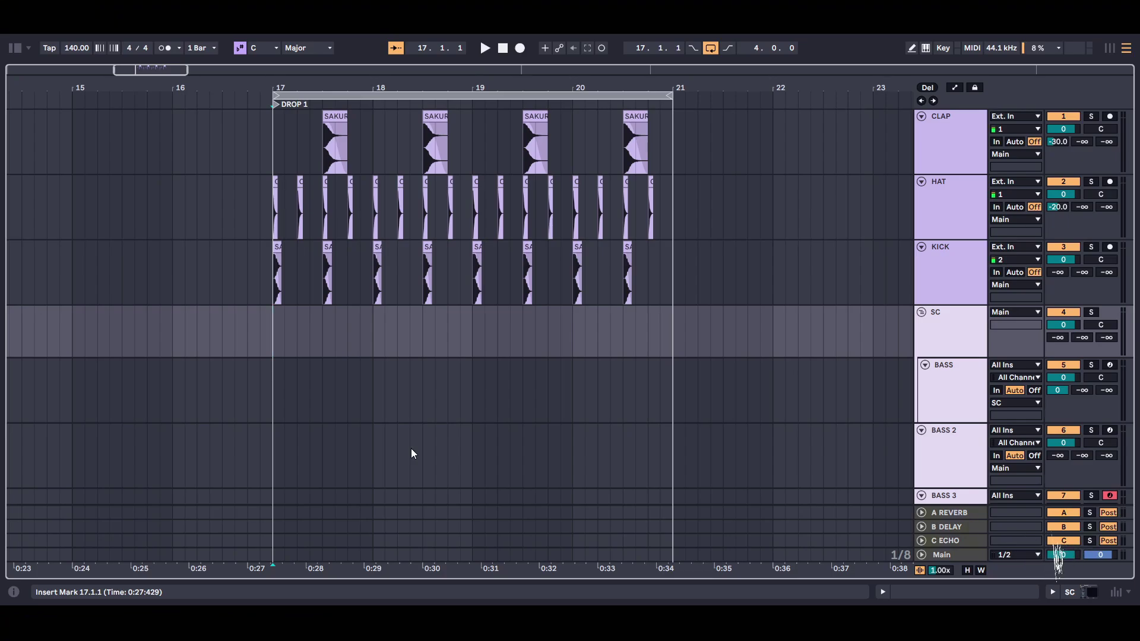
# Inspect the device chain of the BASS track.
pyautogui.doubleClick(945, 397)
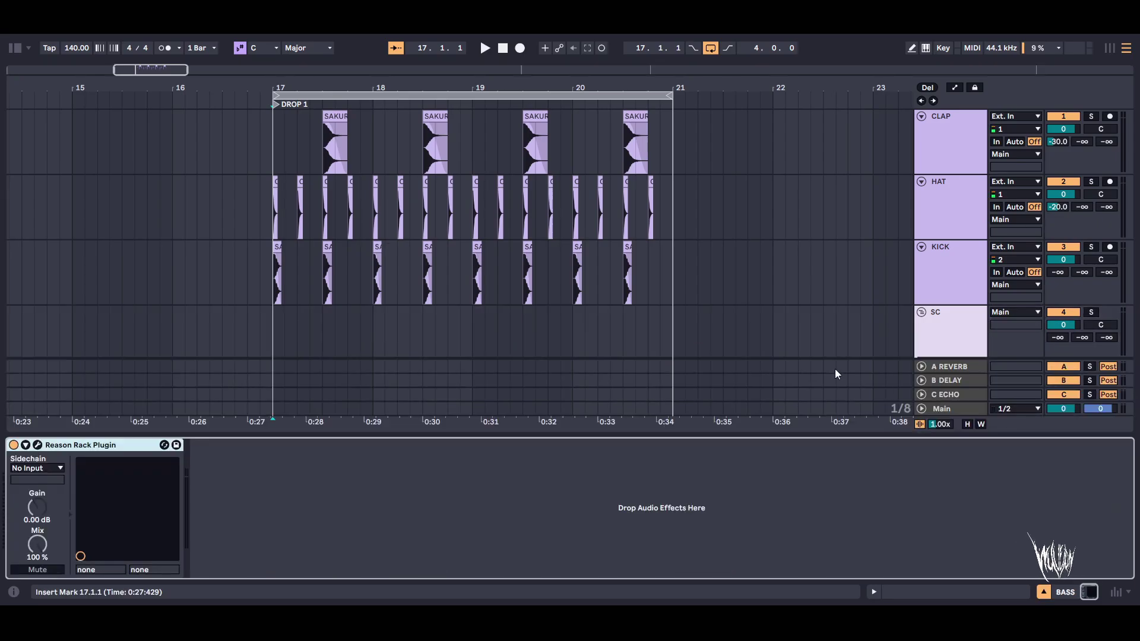
pyautogui.scroll(-3, 437, 273)
pyautogui.moveTo(826, 438); pyautogui.dragTo(825, 585)
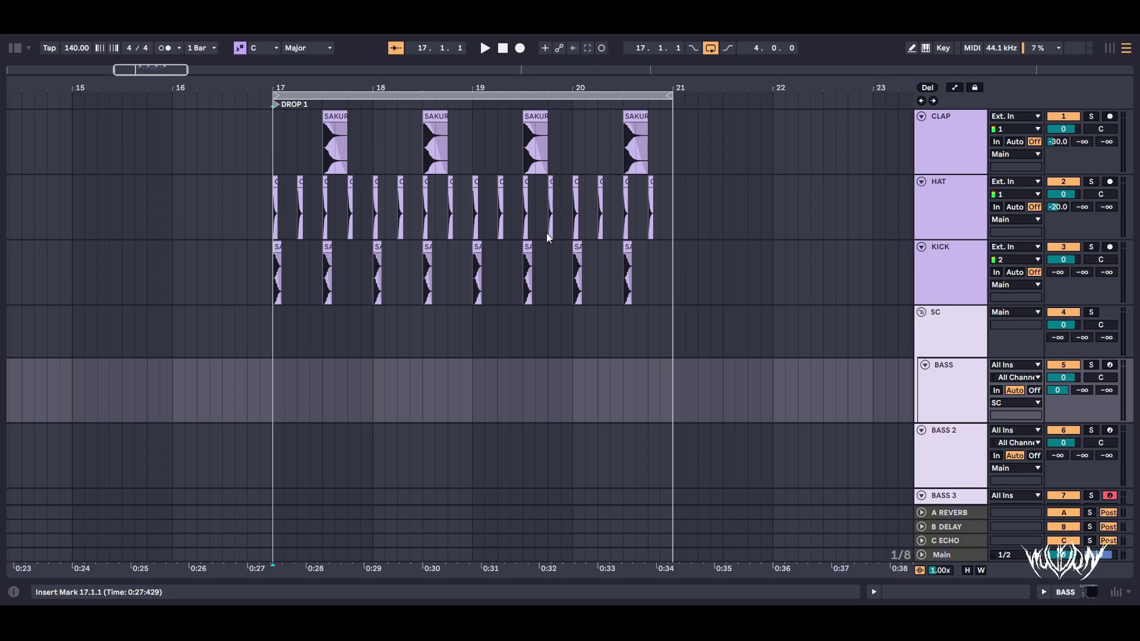
# Play back the clap, hat and kick loop at DROP 1 and look over the BASS tracks.
pyautogui.press('Up')
pyautogui.press('Up')
pyautogui.press('space')
pyautogui.scroll(-6, 547, 237)
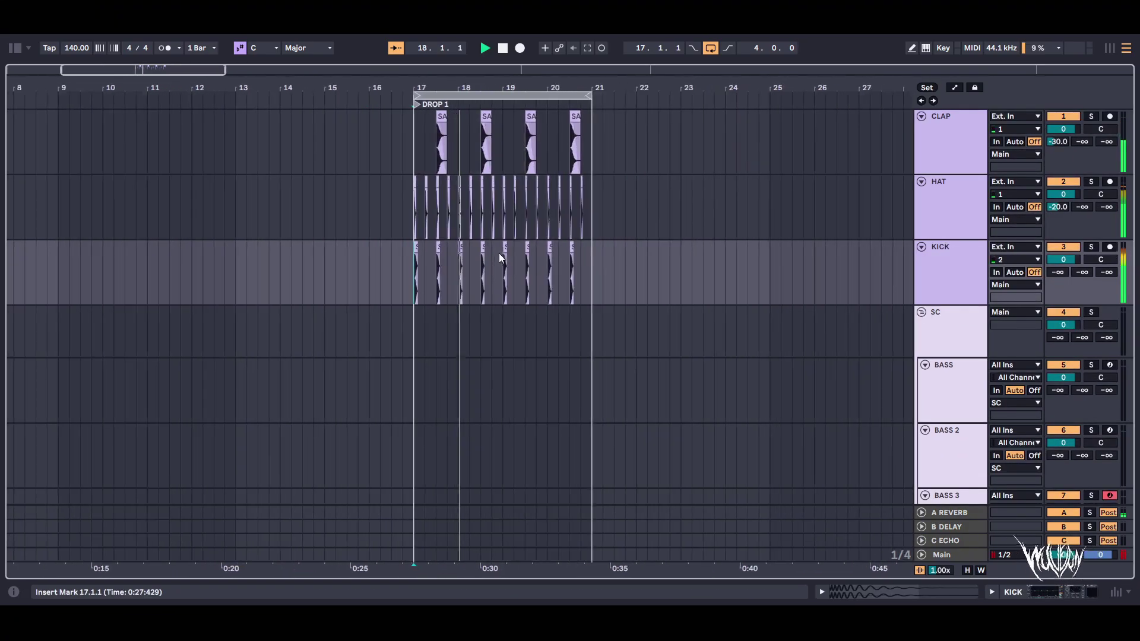
pyautogui.scroll(6, 387, 282)
pyautogui.scroll(-1, 820, 360)
pyautogui.press('space')
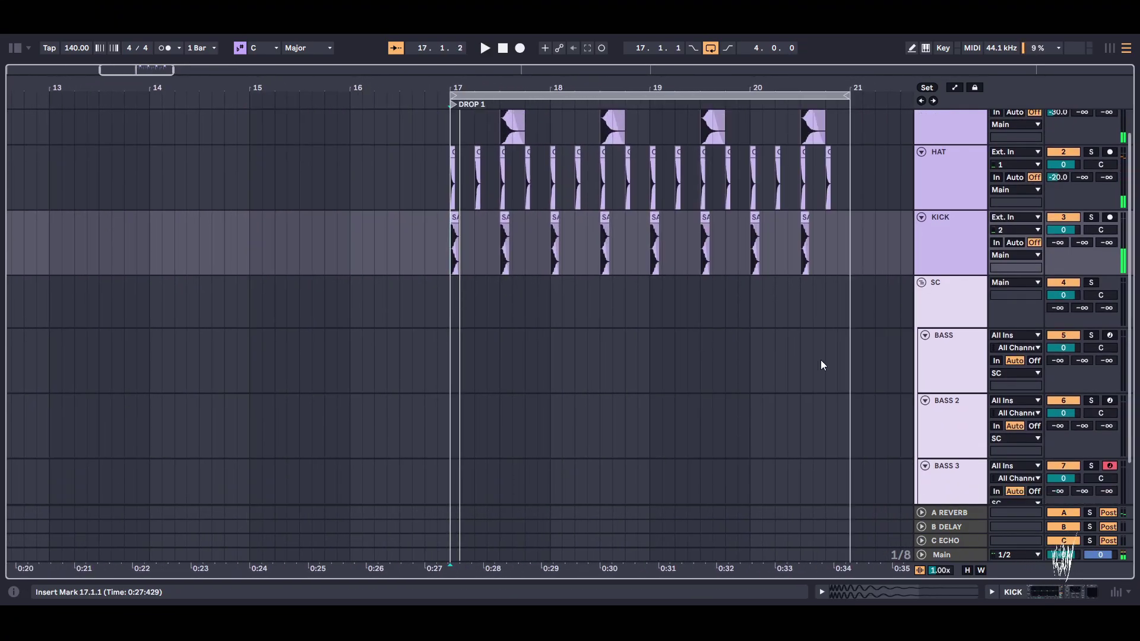
pyautogui.scroll(-2, 831, 364)
pyautogui.scroll(3, 653, 376)
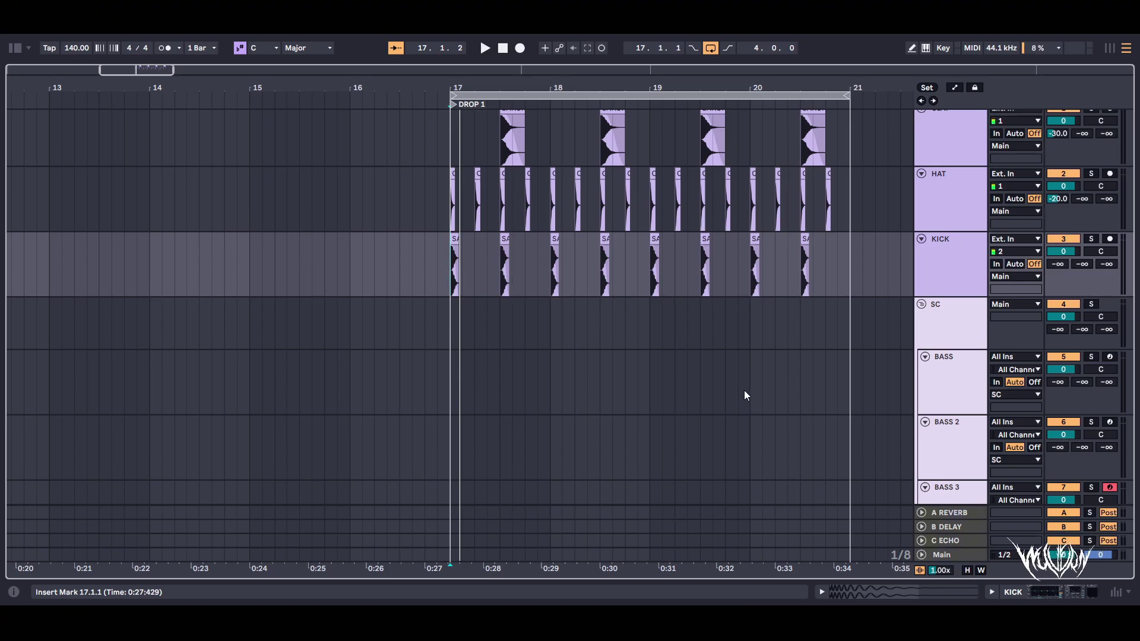
# Create a four-bar empty MIDI clip on the BASS track from bar 17 to 21 and enlarge its note editor.
pyautogui.doubleClick(451, 371)
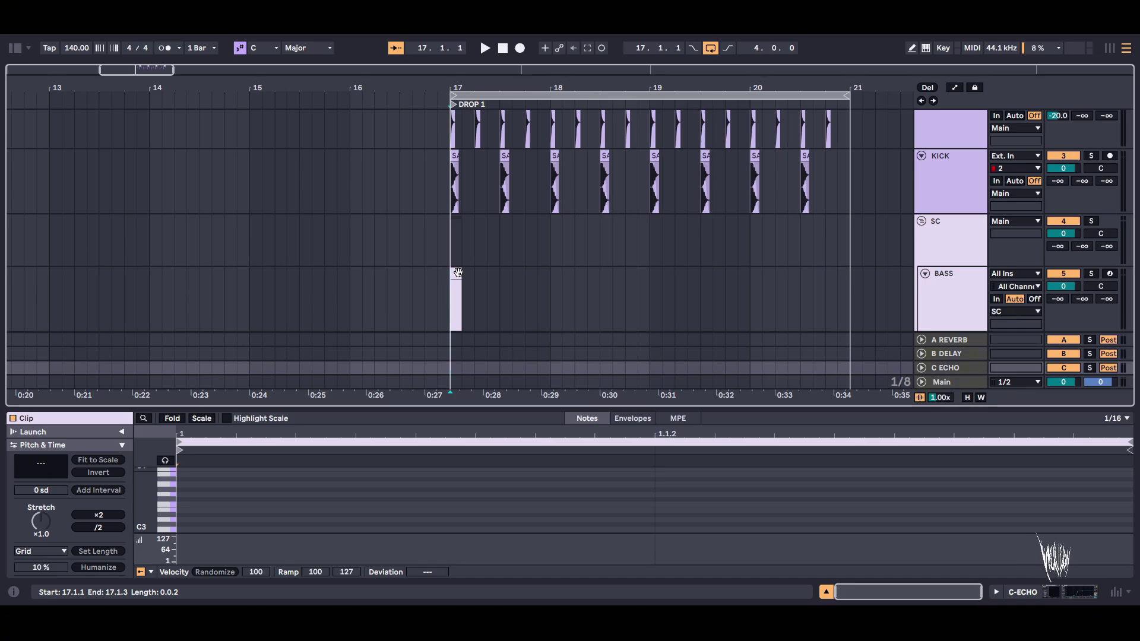
pyautogui.moveTo(462, 296); pyautogui.dragTo(845, 286)
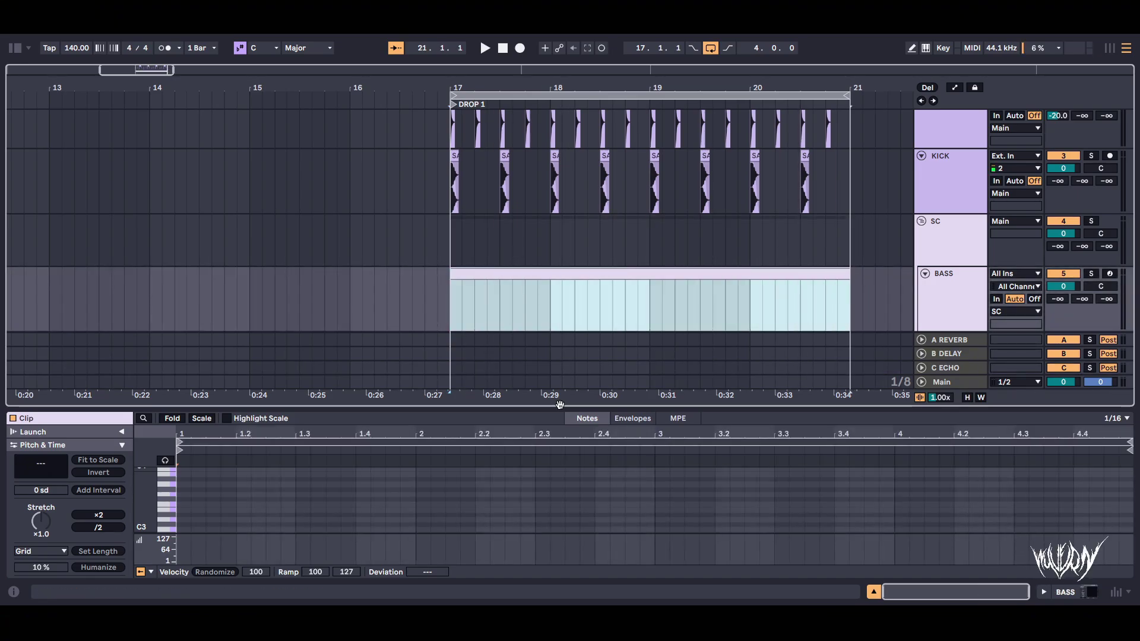
pyautogui.moveTo(625, 407); pyautogui.dragTo(571, 136)
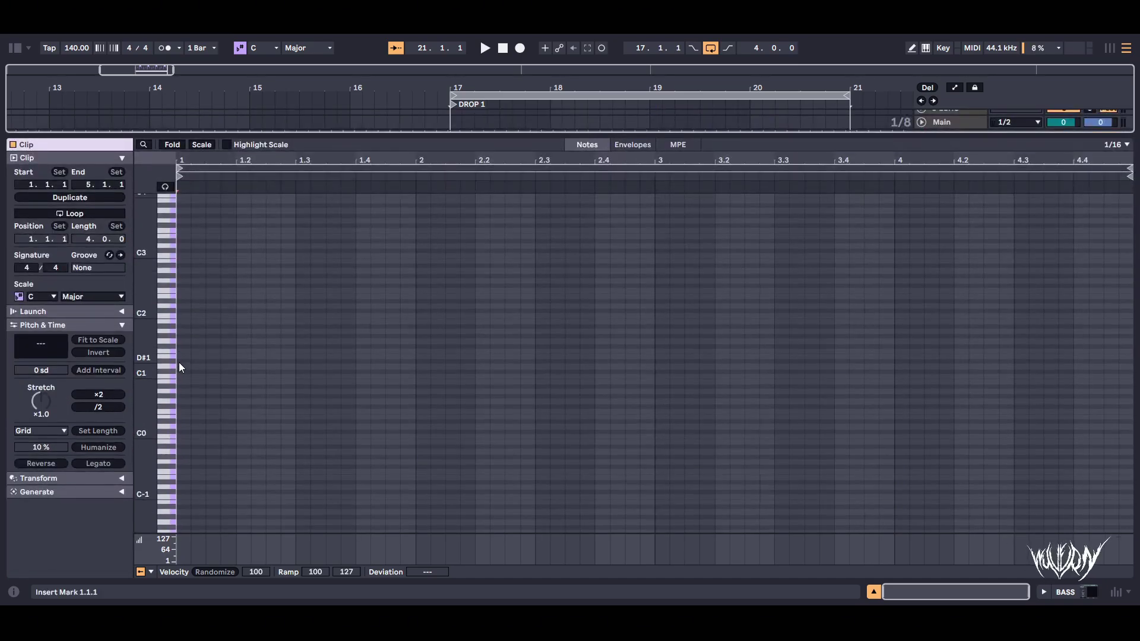
# Fill the four-bar BASS clip with back-to-back quarter-note D#1 notes.
pyautogui.doubleClick(179, 362)
pyautogui.moveTo(179, 363); pyautogui.dragTo(237, 363)
pyautogui.hotkey('ctrl', 'd')
pyautogui.hotkey('ctrl', 'd')
pyautogui.hotkey('ctrl', 'd')
pyautogui.hotkey('ctrl', 'd')
pyautogui.hotkey('ctrl', 'd')
pyautogui.hotkey('ctrl', 'd')
pyautogui.hotkey('ctrl', 'd')
pyautogui.hotkey('ctrl', 'd')
pyautogui.hotkey('ctrl', 'd')
pyautogui.hotkey('ctrl', 'd')
pyautogui.hotkey('ctrl', 'd')
pyautogui.hotkey('ctrl', 'd')
pyautogui.hotkey('ctrl', 'd')
pyautogui.hotkey('ctrl', 'd')
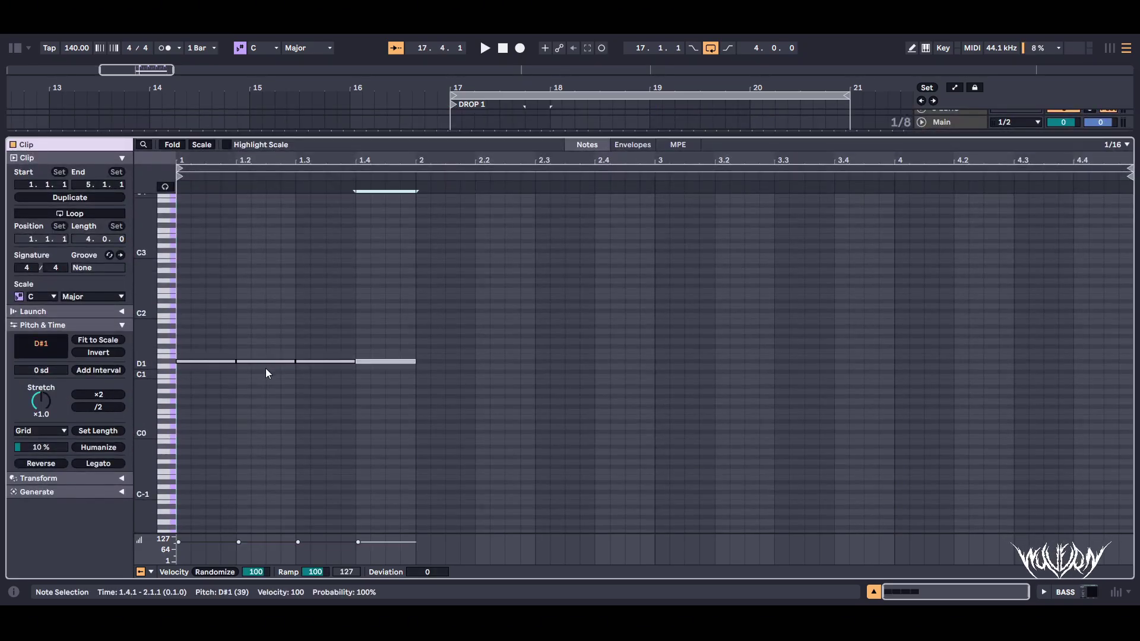
pyautogui.hotkey('ctrl', 'd')
# Transpose all notes in the BASS clip down one octave to D#0 and close the note editor.
pyautogui.click(835, 411)
pyautogui.hotkey('ctrl', 'a')
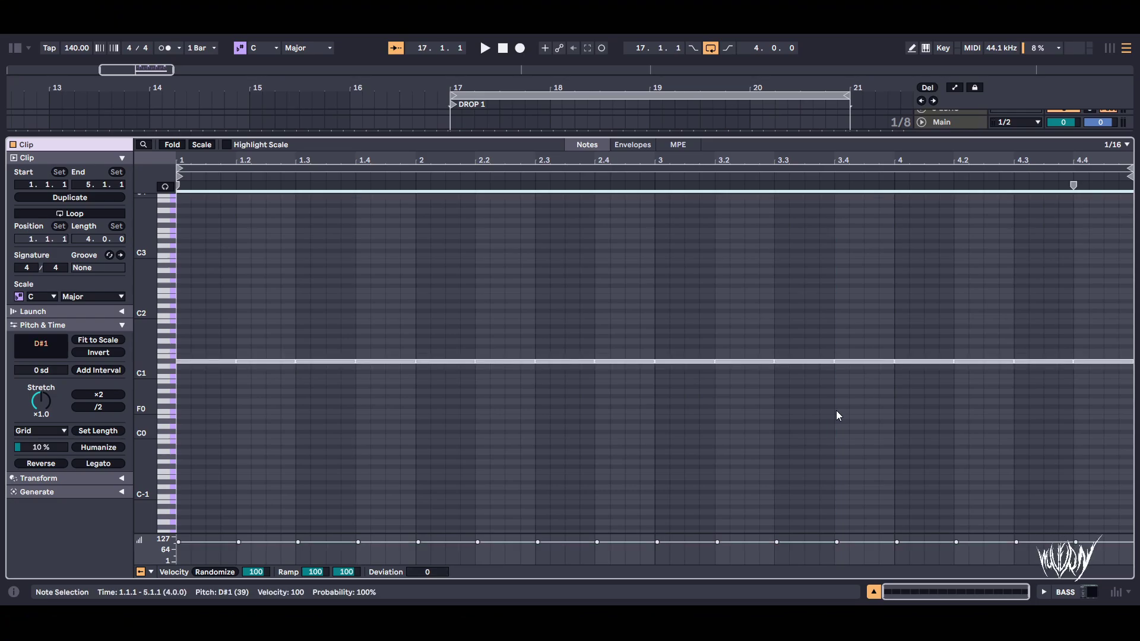
pyautogui.hotkey('shift', 'Down')
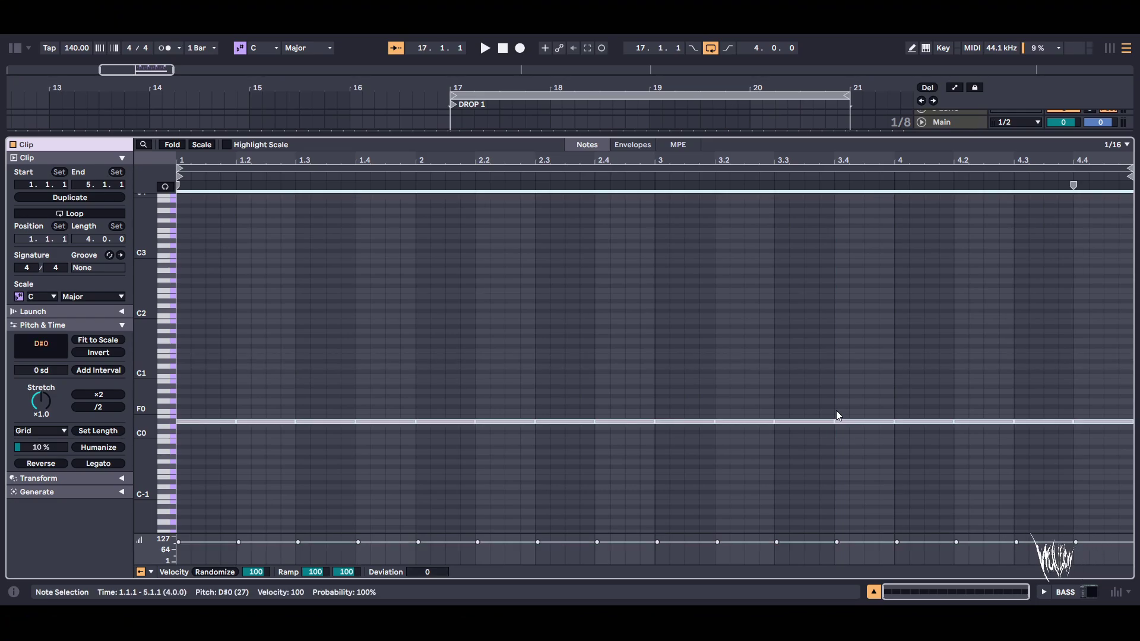
pyautogui.click(702, 293)
pyautogui.hotkey('shift', 'Tab')
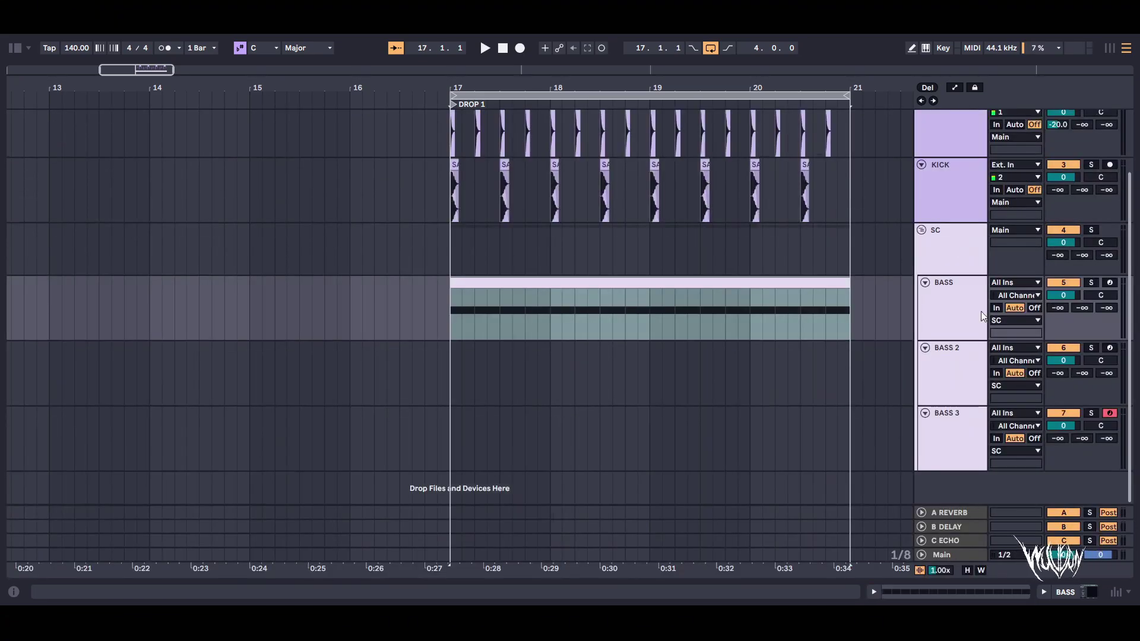
# Solo the BASS track and open its Reason Rack Plugin window.
pyautogui.hotkey('shift', 'Tab')
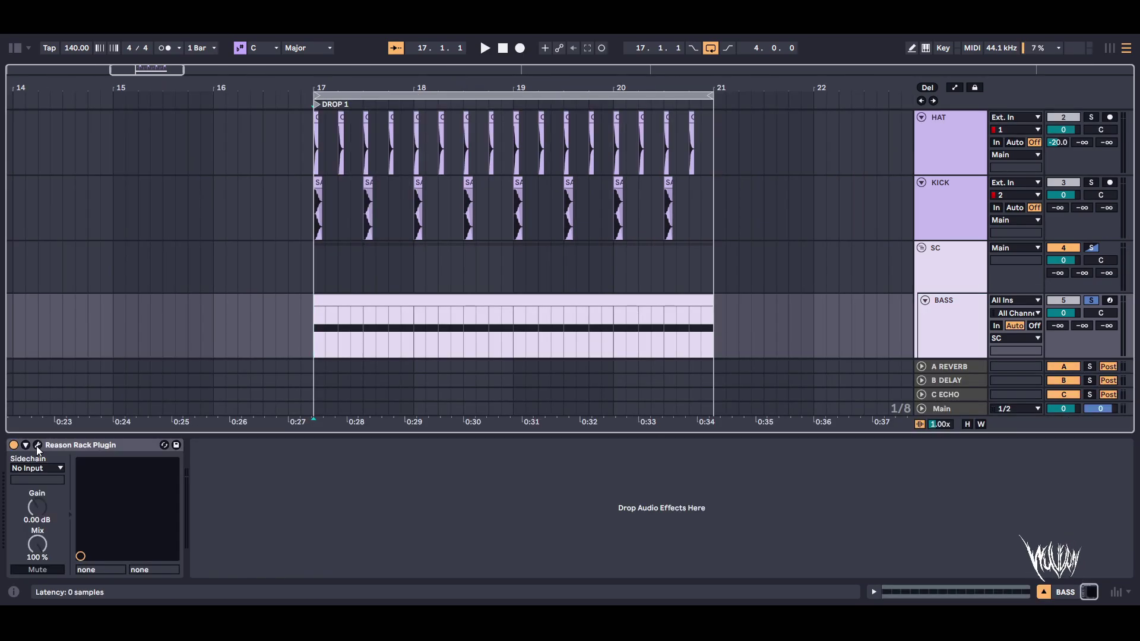
pyautogui.click(37, 445)
pyautogui.moveTo(268, 52); pyautogui.dragTo(545, 51)
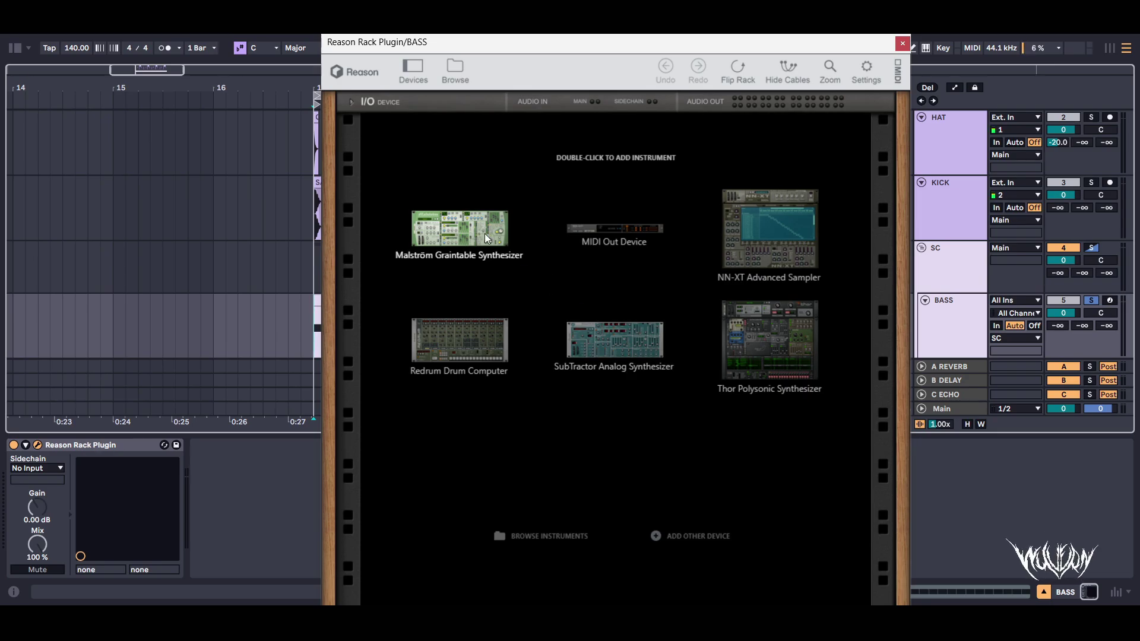
# Add a Malström Graintable Synthesizer to the rack from the instrument devices.
pyautogui.click(415, 72)
pyautogui.click(349, 105)
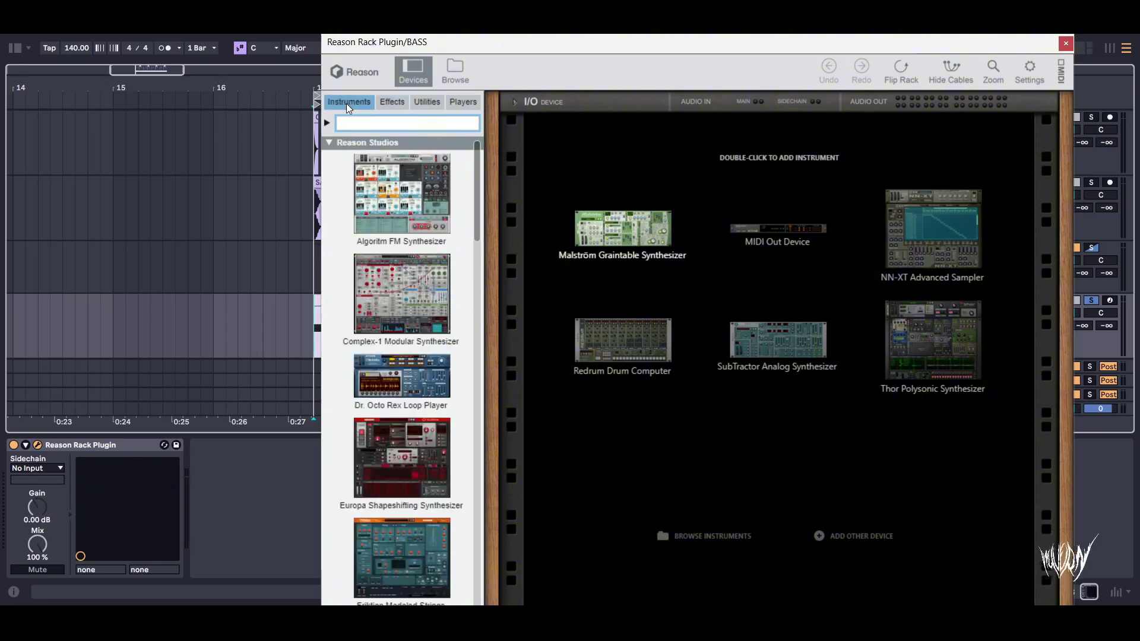
pyautogui.moveTo(492, 49); pyautogui.dragTo(441, 50)
pyautogui.scroll(-15, 379, 266)
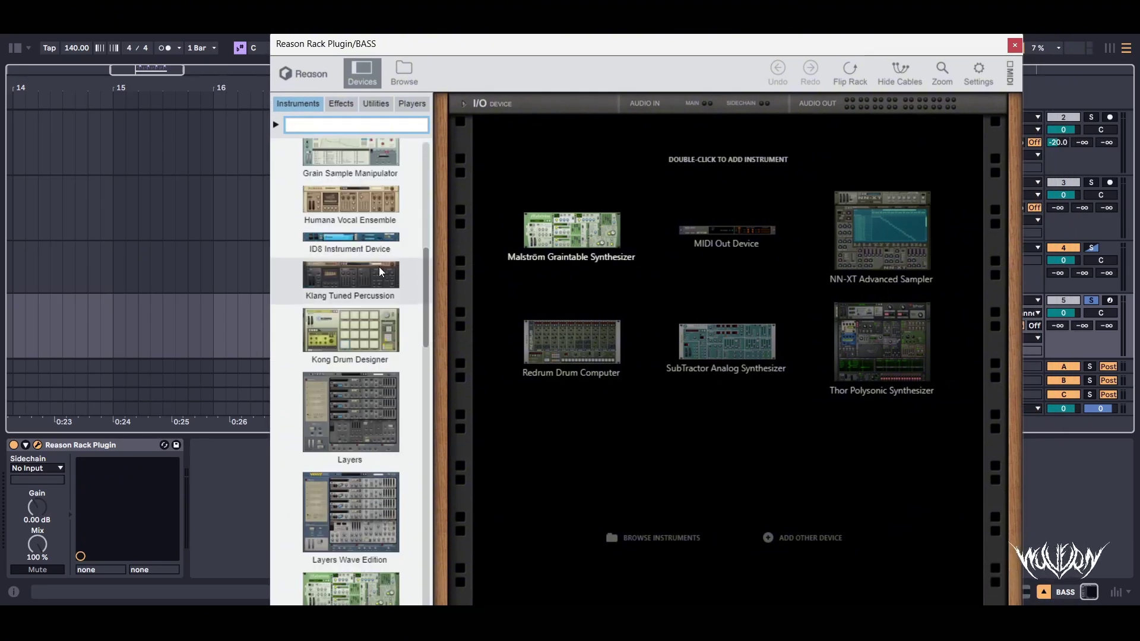
pyautogui.scroll(-3, 365, 301)
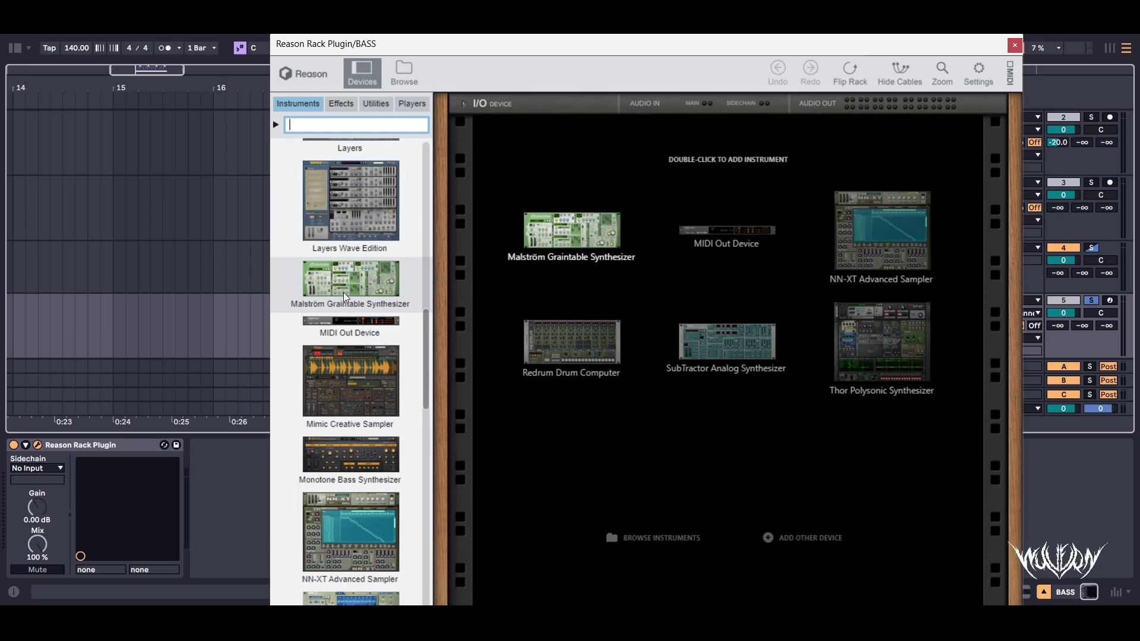
pyautogui.doubleClick(343, 292)
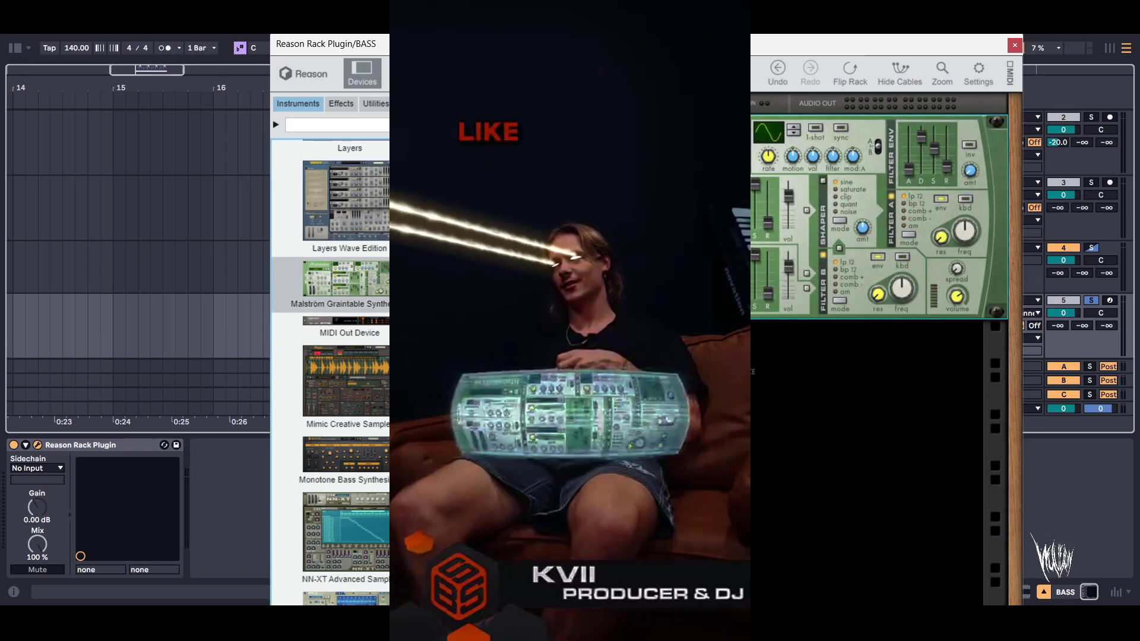
pyautogui.moveTo(615, 51); pyautogui.dragTo(490, 46)
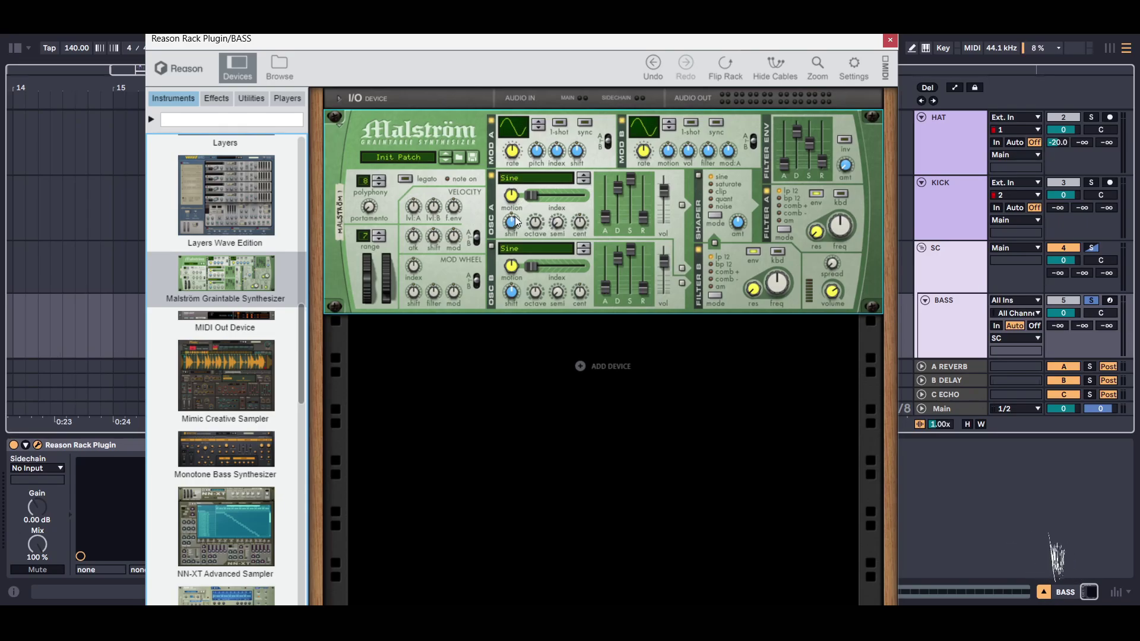
# Browse Oscillator B's waveform list and try sweeping Oscillator A's index.
pyautogui.click(541, 245)
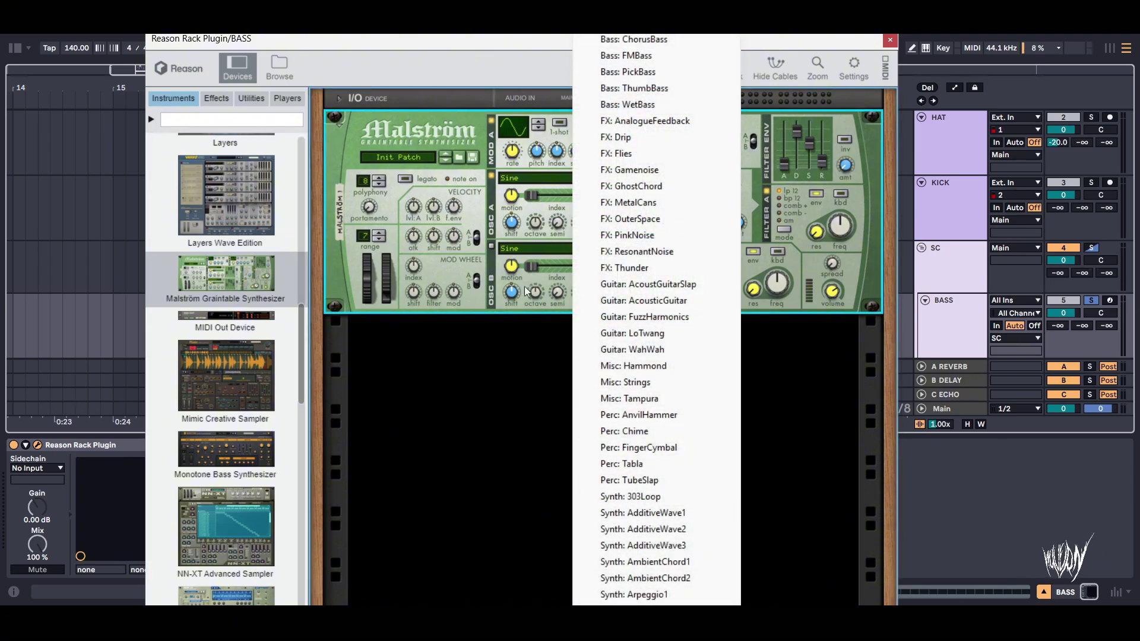
pyautogui.click(491, 303)
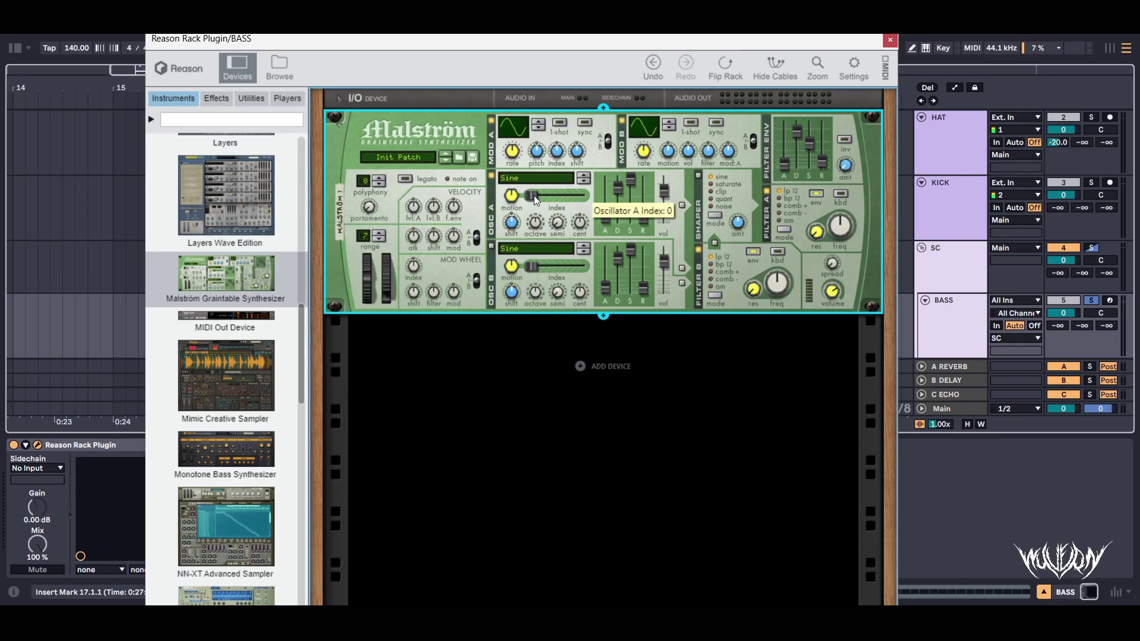
pyautogui.moveTo(532, 195); pyautogui.dragTo(623, 205)
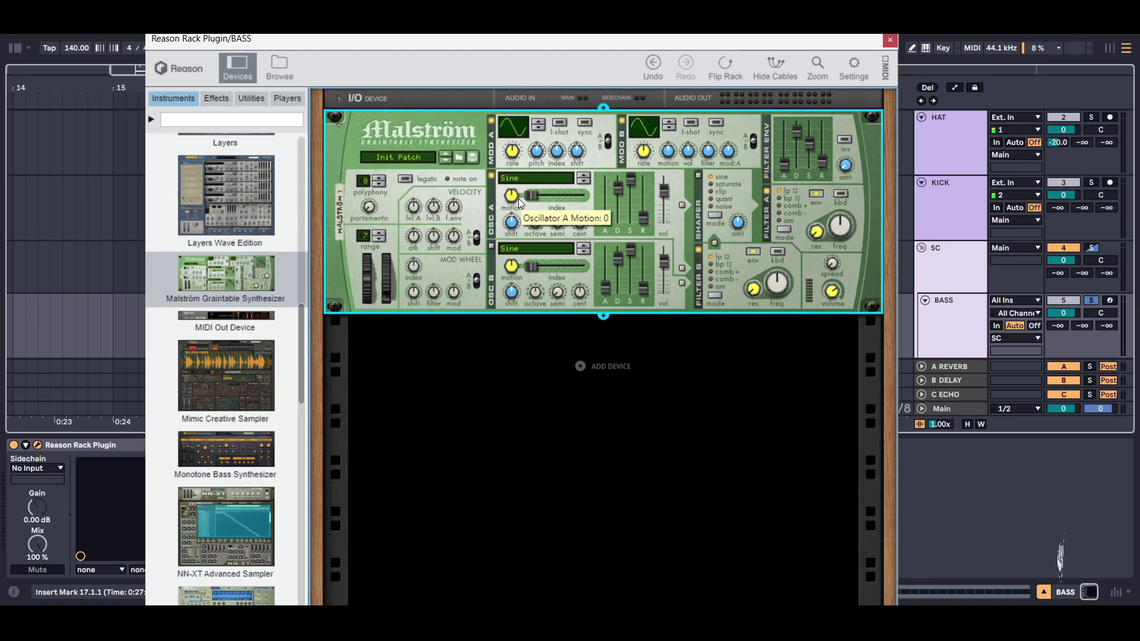
# Set Oscillator A's waveform to Square*4, then adjust its motion and raise its index.
pyautogui.click(581, 180)
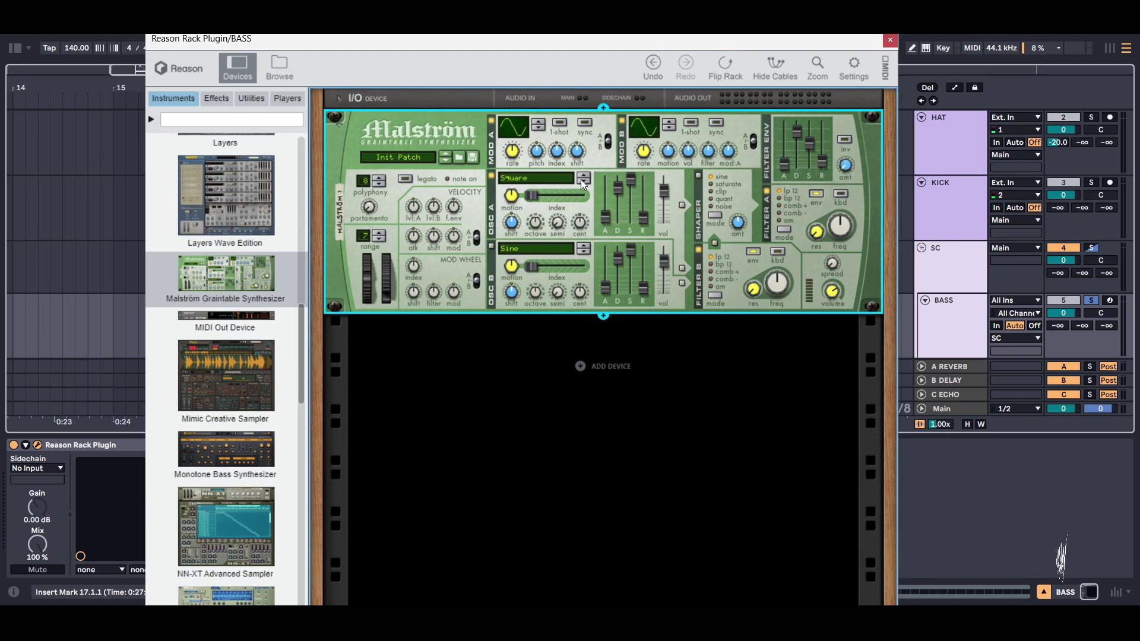
pyautogui.click(581, 179)
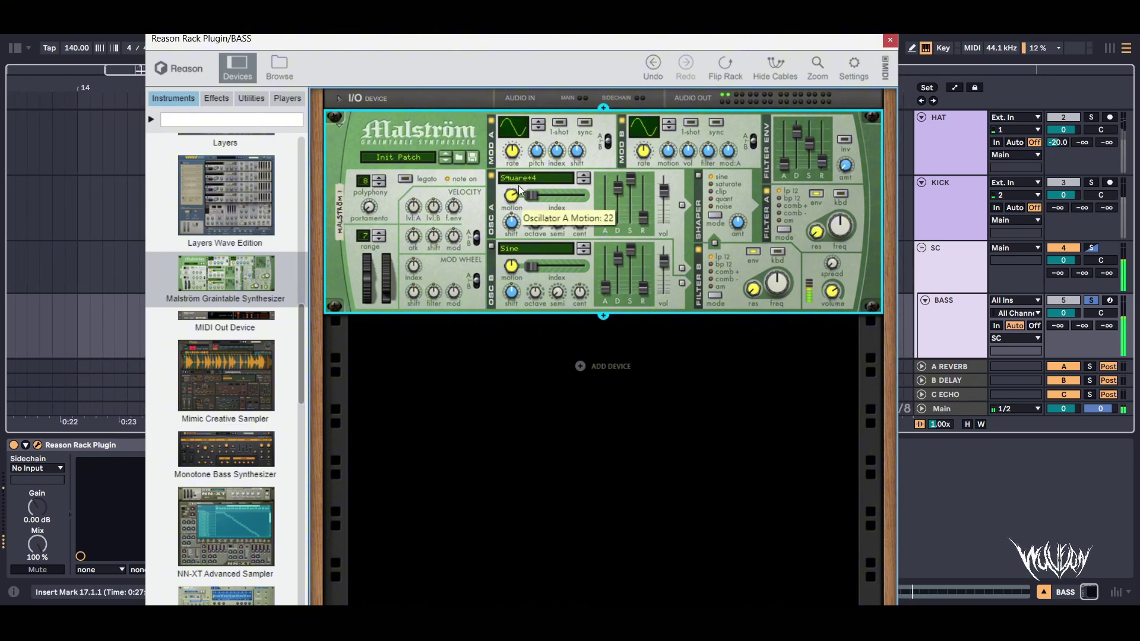
pyautogui.moveTo(523, 185)
pyautogui.mouseDown()
pyautogui.moveTo(524, 208)
pyautogui.moveTo(583, 195)
pyautogui.moveTo(532, 195)
pyautogui.mouseUp()
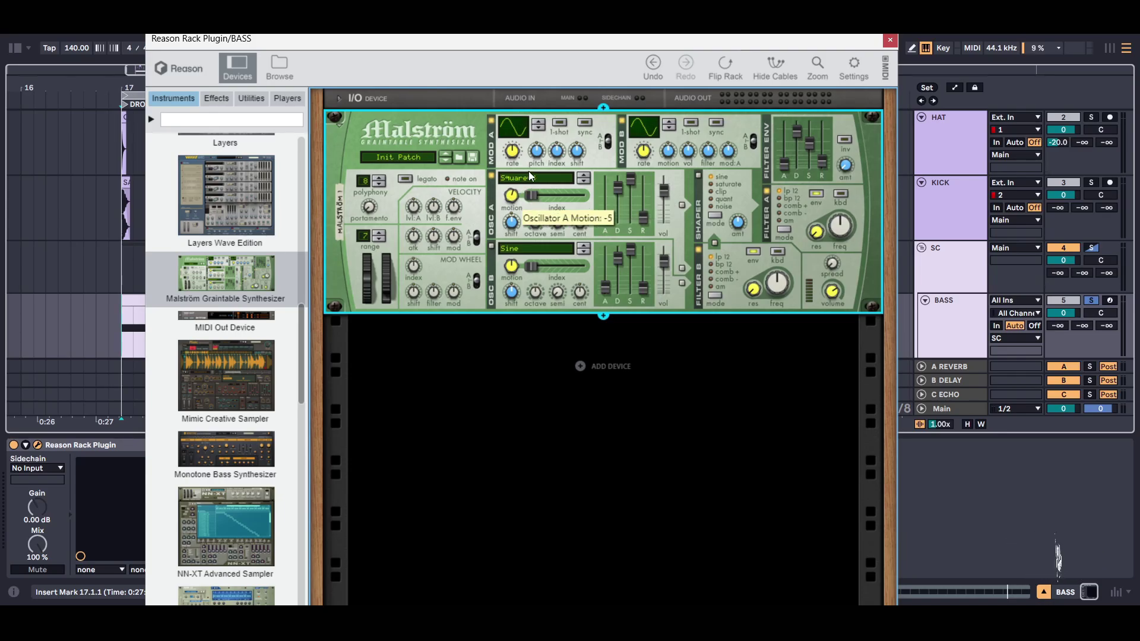
pyautogui.moveTo(532, 196); pyautogui.dragTo(568, 196)
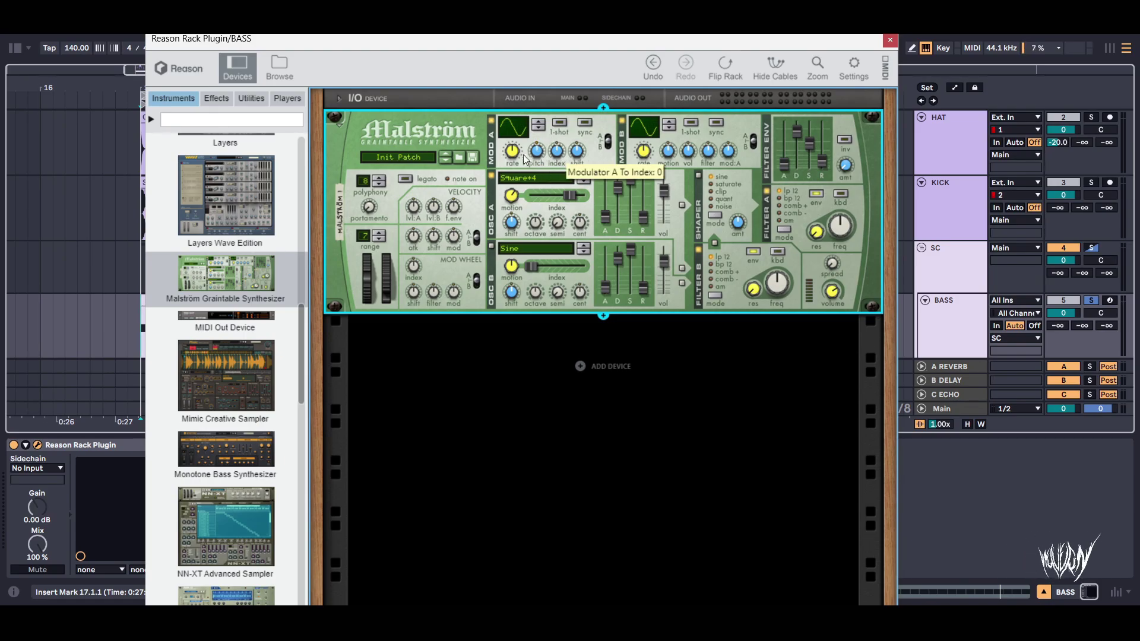
# Set Modulator A to a tempo-synced falling curve and Modulator B to a hump-shaped curve.
pyautogui.click(585, 124)
pyautogui.moveTo(530, 148); pyautogui.dragTo(531, 145)
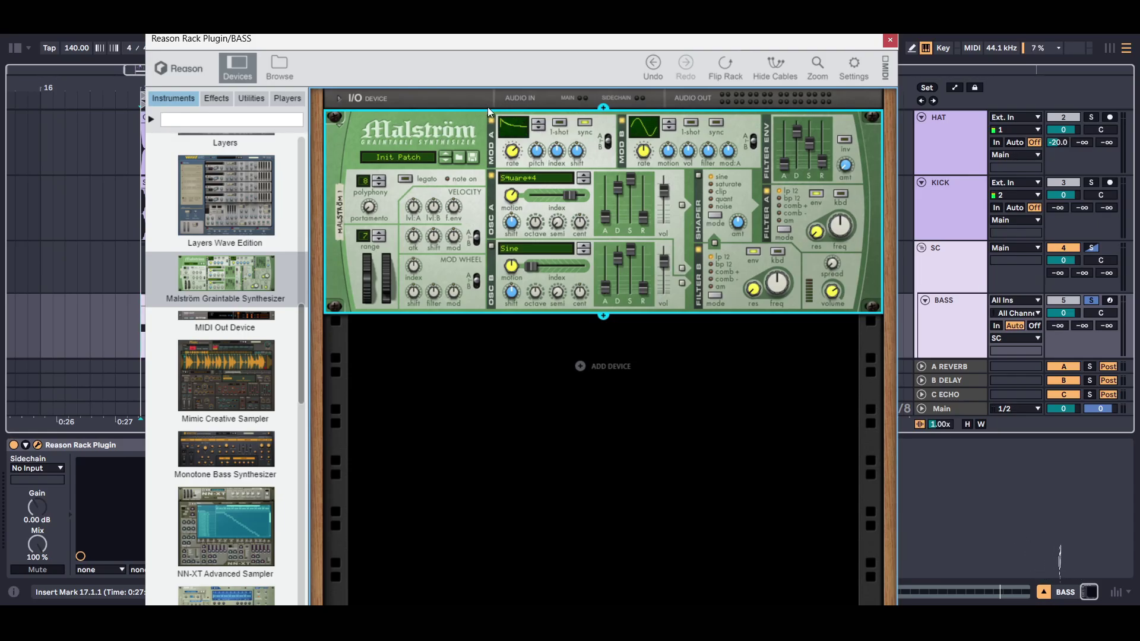
pyautogui.moveTo(651, 133); pyautogui.dragTo(670, 103)
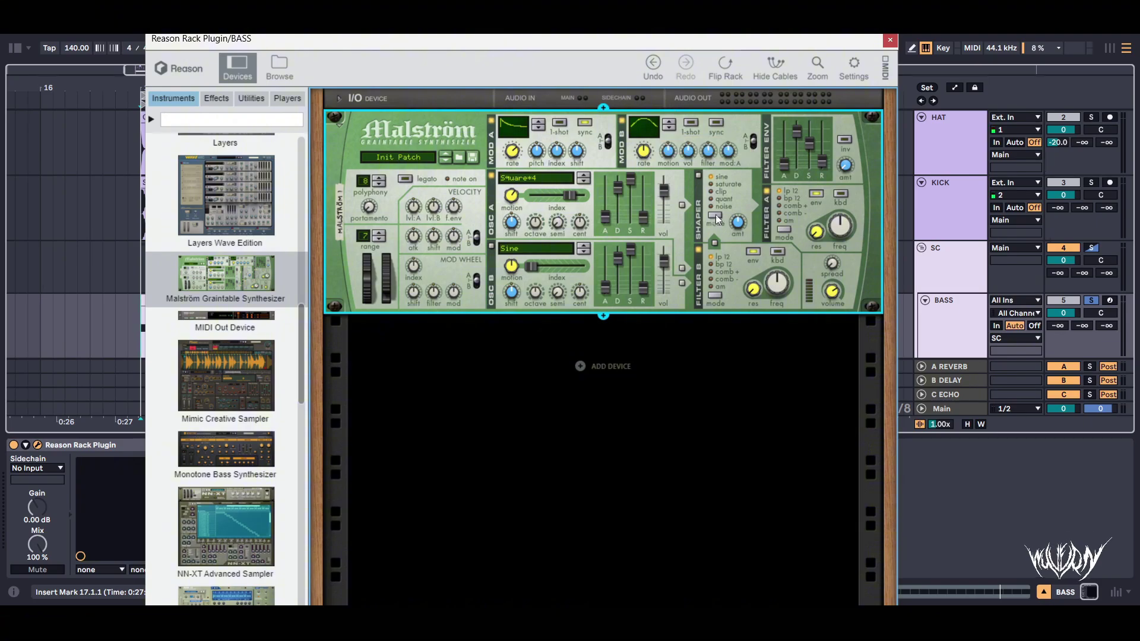
# Turn Modulator B's modulation of Modulator A up to 63 while playing back the bass.
pyautogui.moveTo(669, 162)
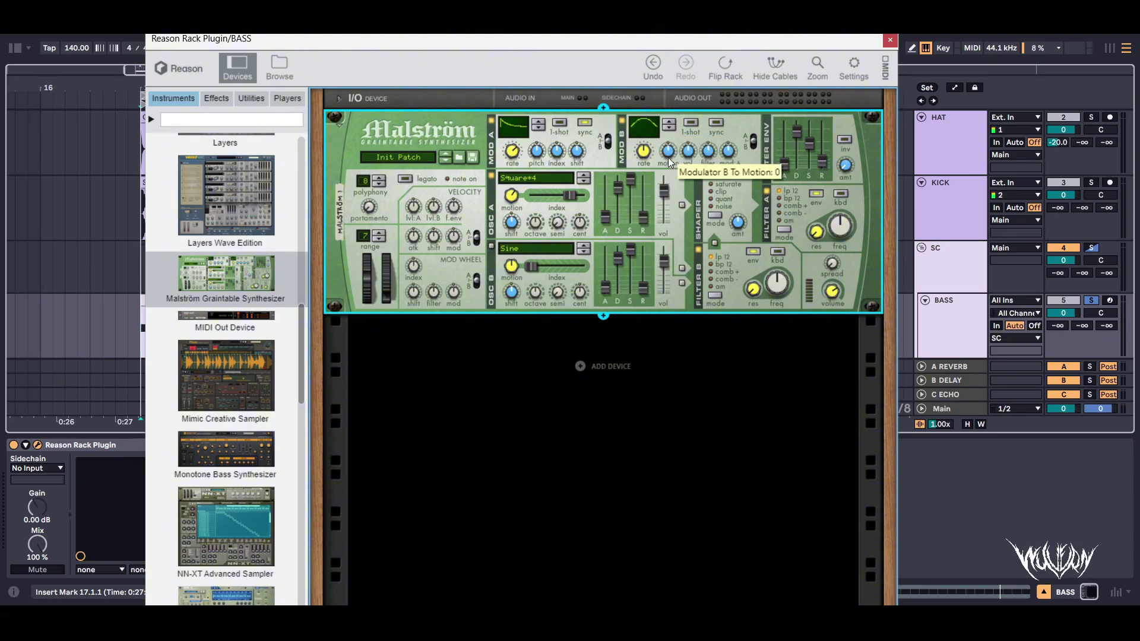
pyautogui.moveTo(730, 156)
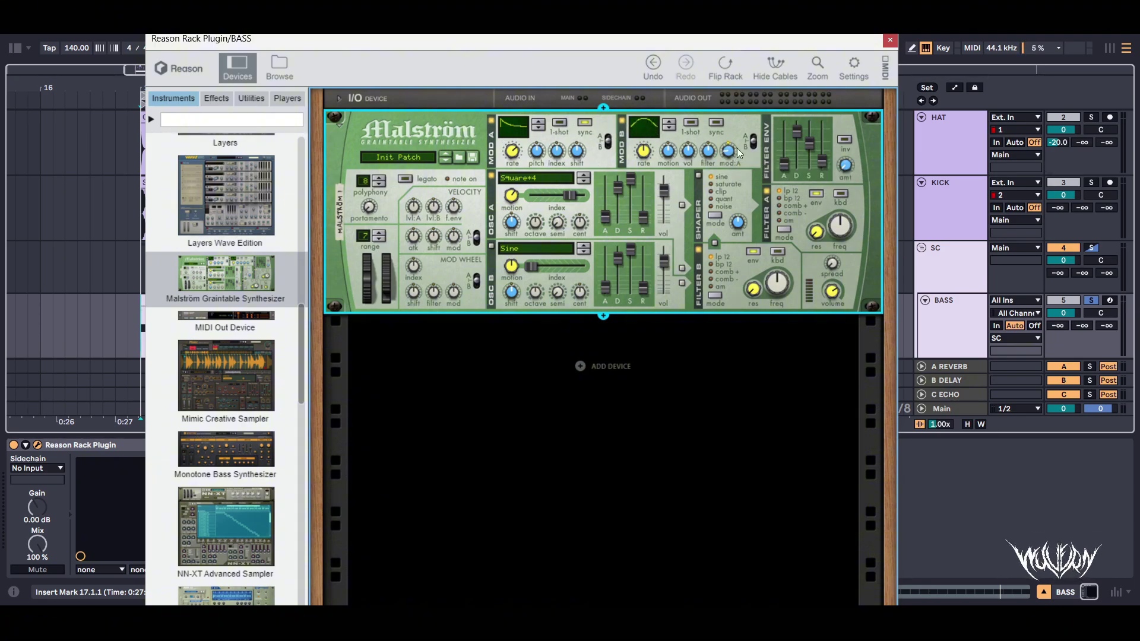
pyautogui.moveTo(727, 154); pyautogui.dragTo(759, 111)
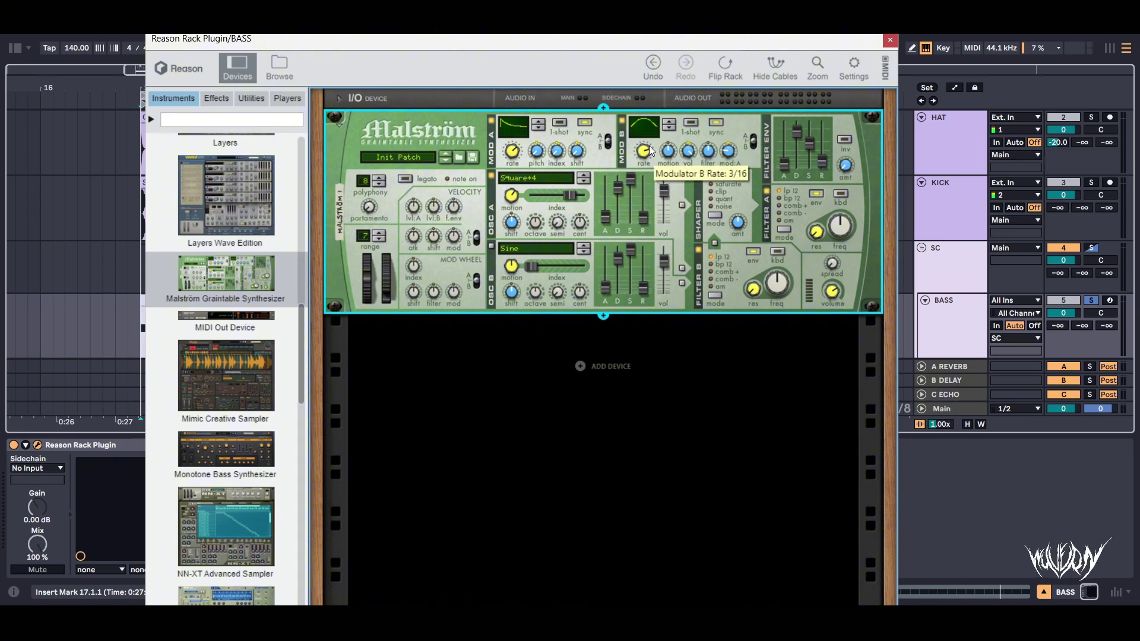
pyautogui.press('space')
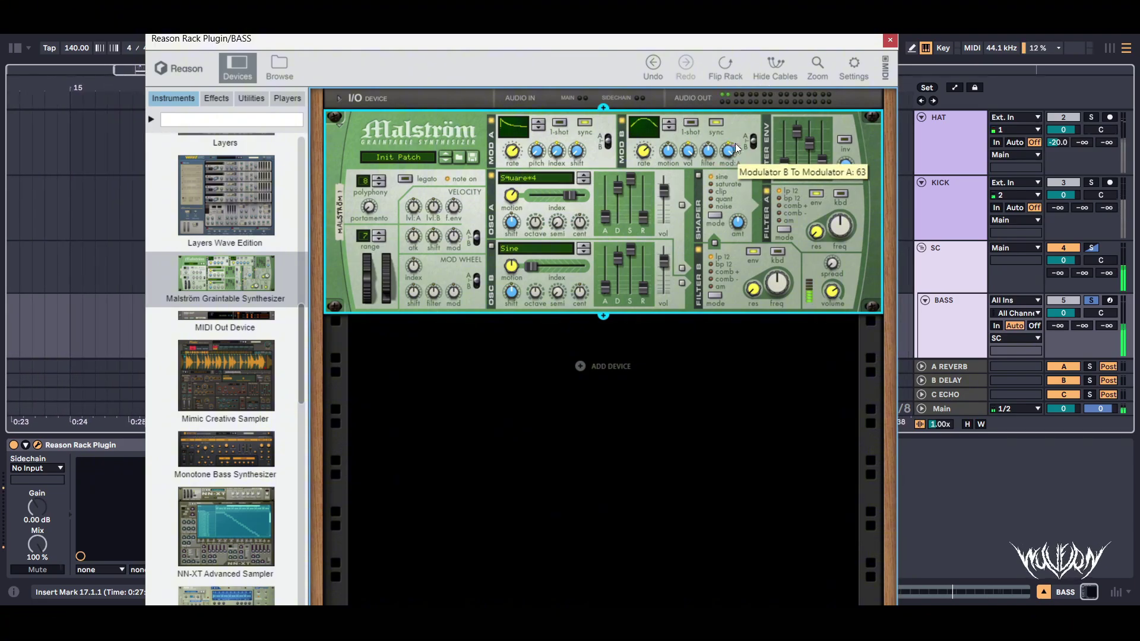
pyautogui.moveTo(733, 162); pyautogui.dragTo(729, 151)
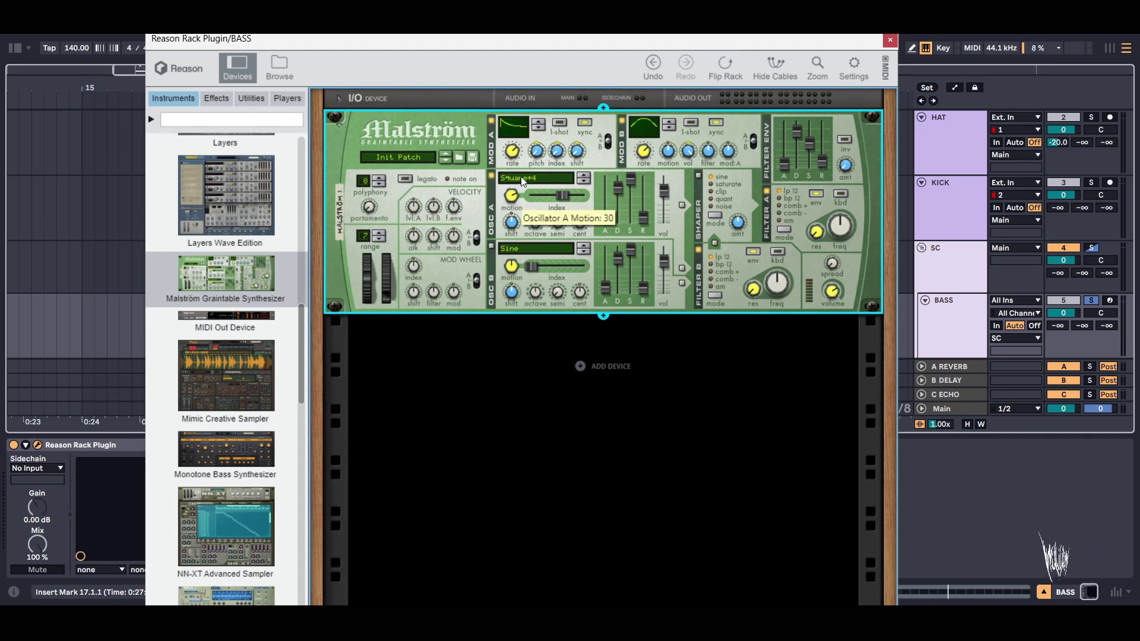
# Try Modulator B's volume amount and raise Oscillator A's index further.
pyautogui.moveTo(686, 148); pyautogui.dragTo(688, 188)
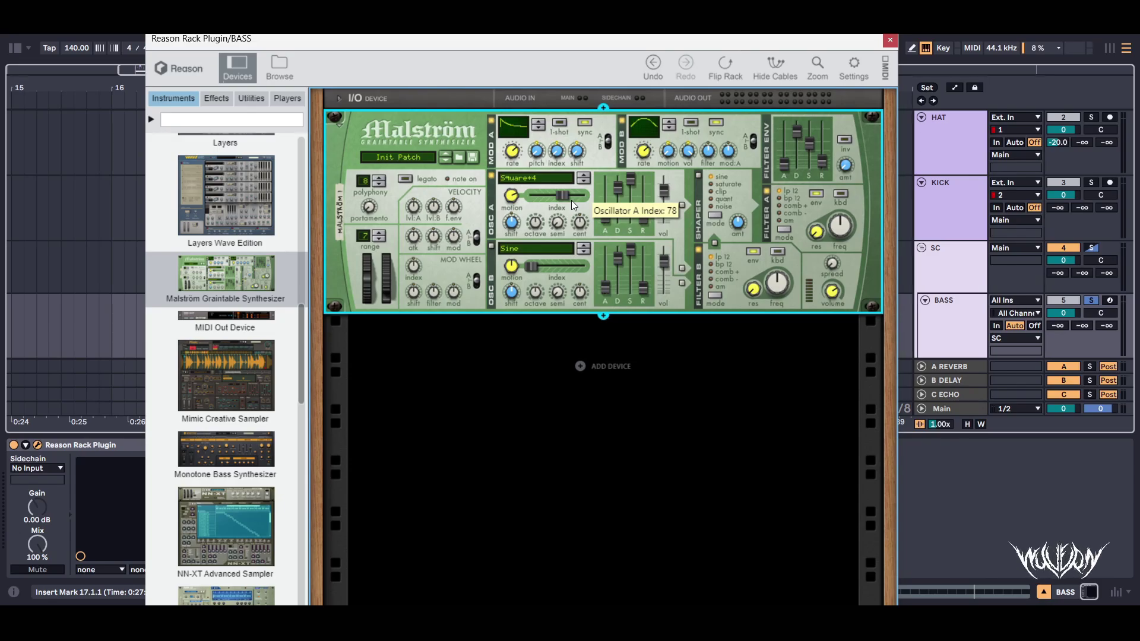
pyautogui.moveTo(571, 200); pyautogui.dragTo(612, 201)
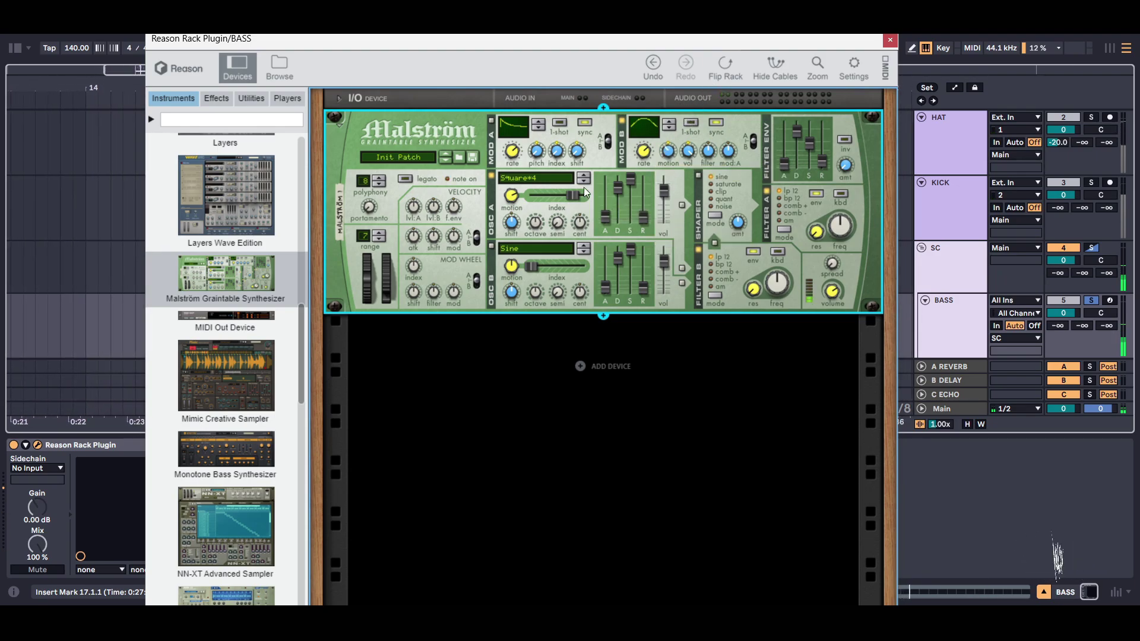
# Fine-tune Oscillator A's index, then briefly try routing Oscillator A to the shaper and Oscillator B to Filter B.
pyautogui.moveTo(571, 194); pyautogui.dragTo(542, 201)
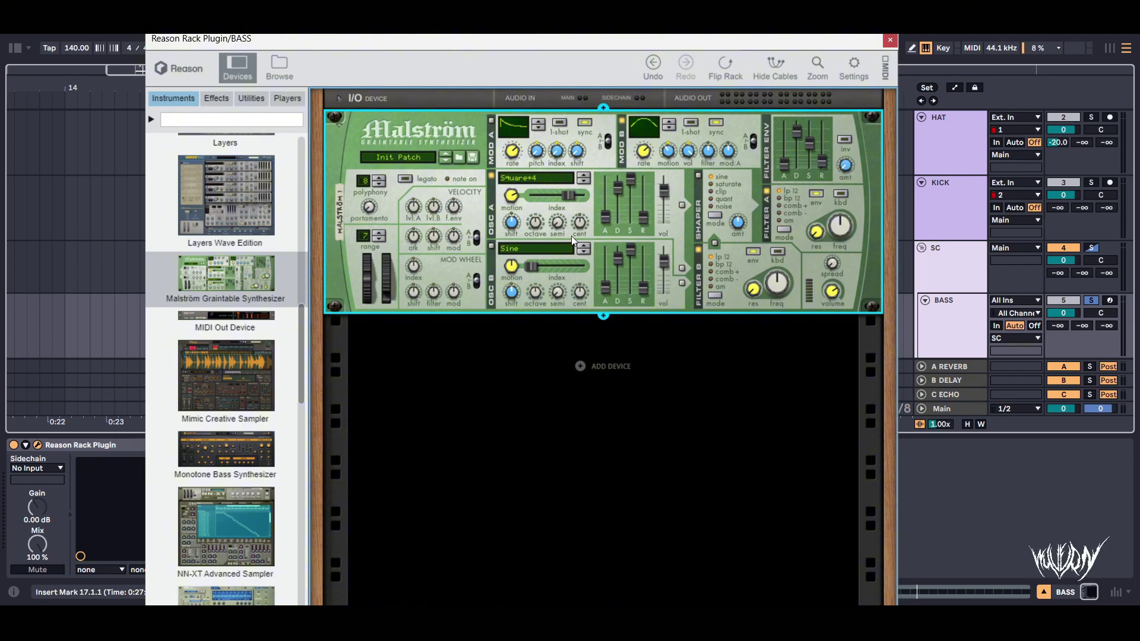
pyautogui.click(681, 205)
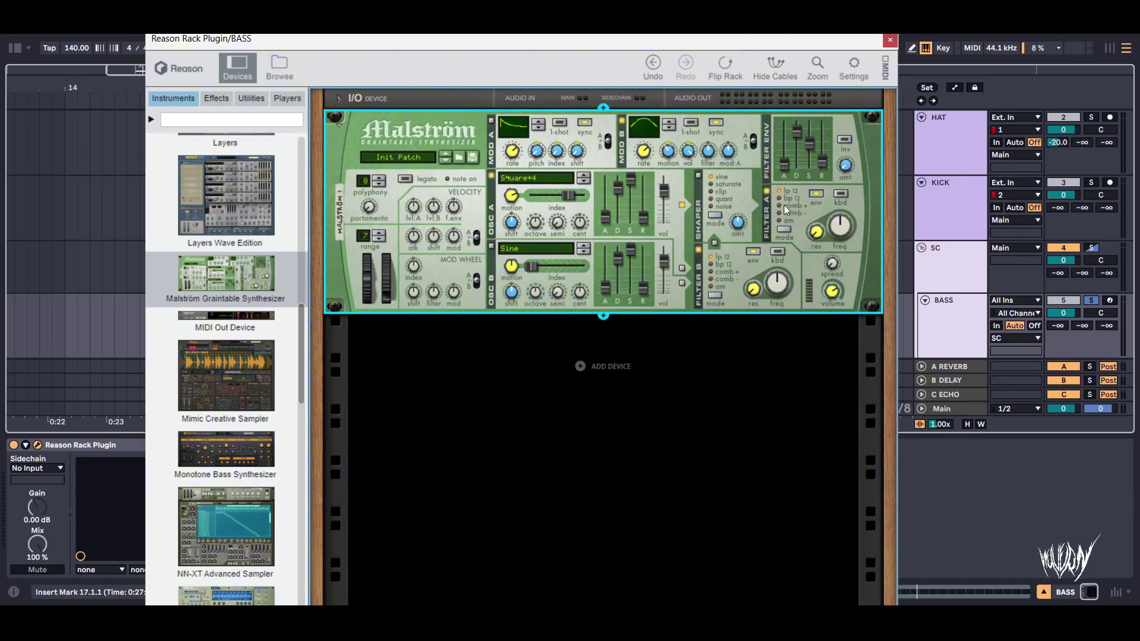
pyautogui.click(682, 205)
pyautogui.click(681, 266)
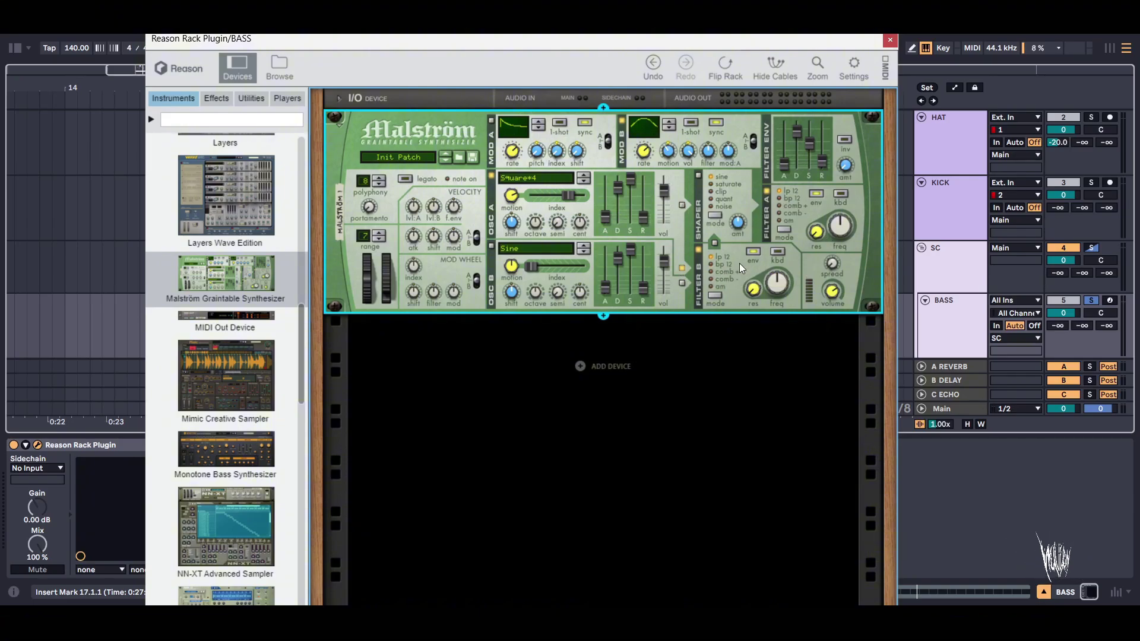
pyautogui.click(682, 268)
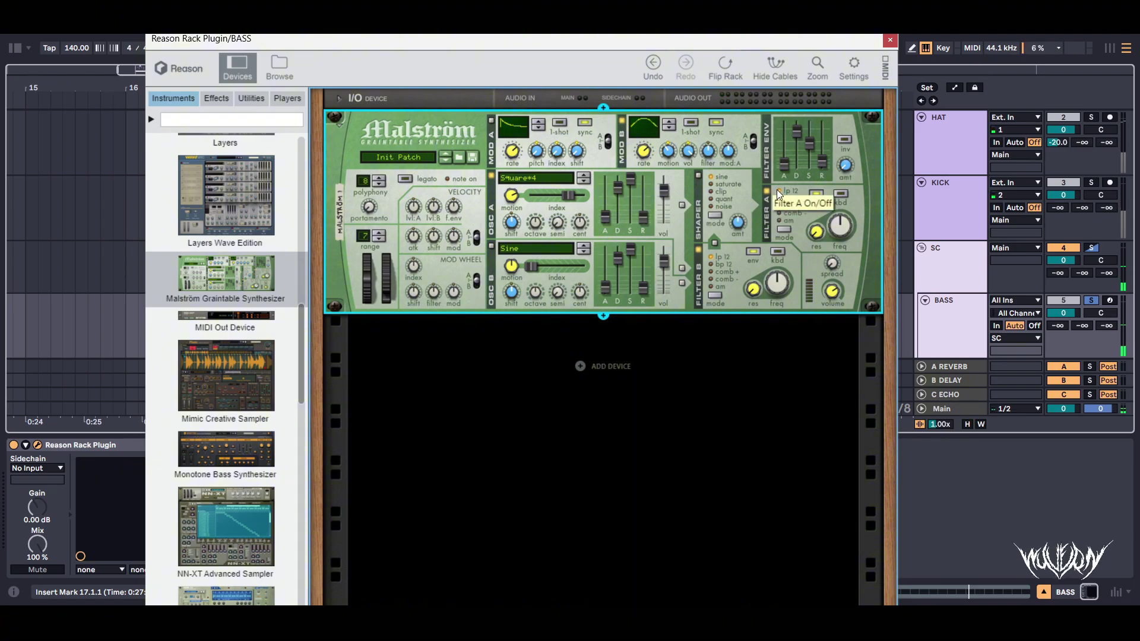
# Route Oscillator A into the shaper and audition the noise, quant and clip shaping modes.
pyautogui.click(686, 204)
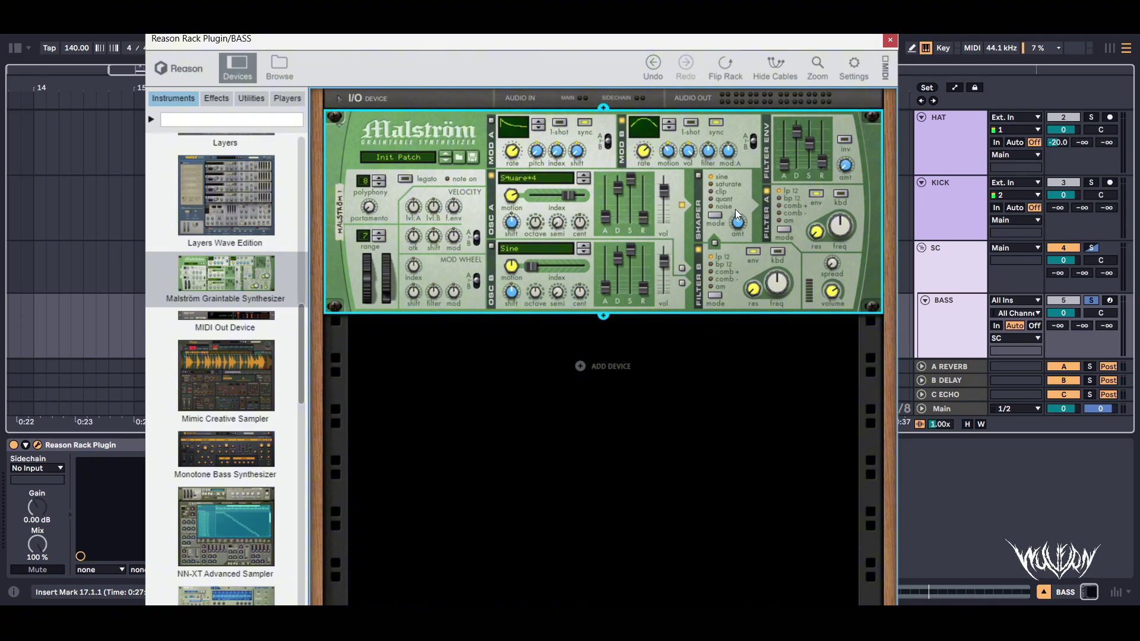
pyautogui.click(697, 176)
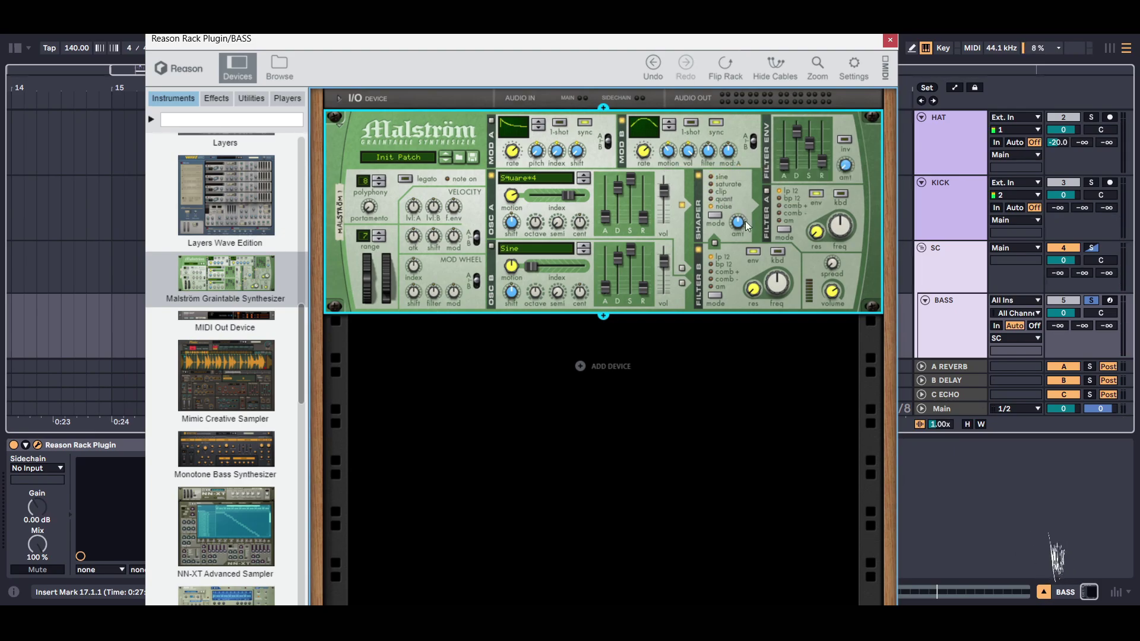
pyautogui.click(722, 202)
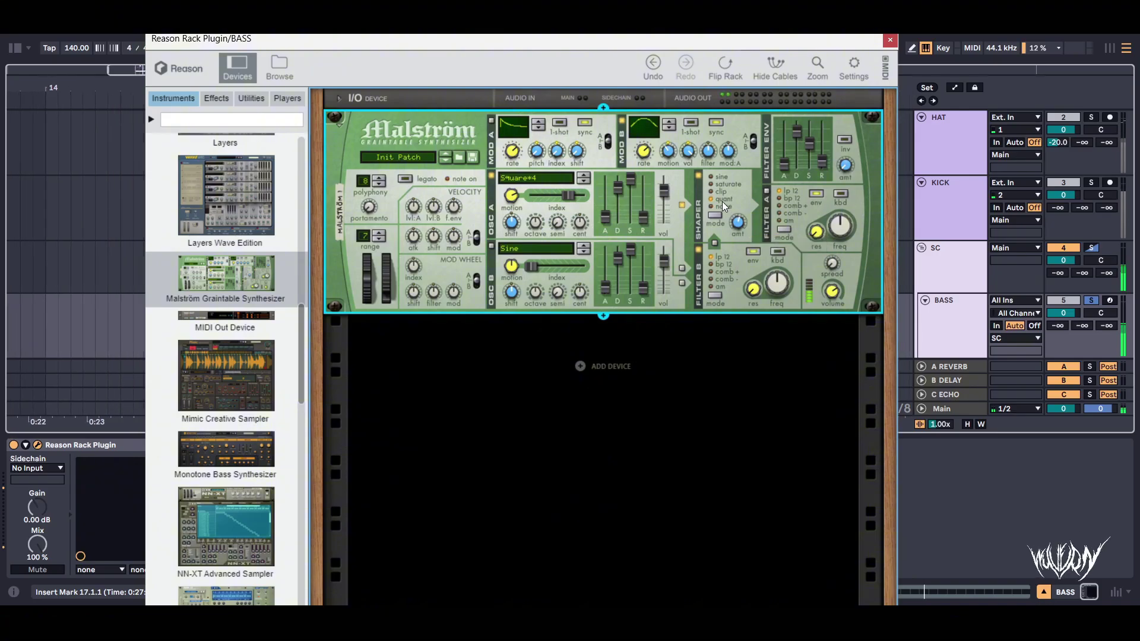
pyautogui.click(721, 192)
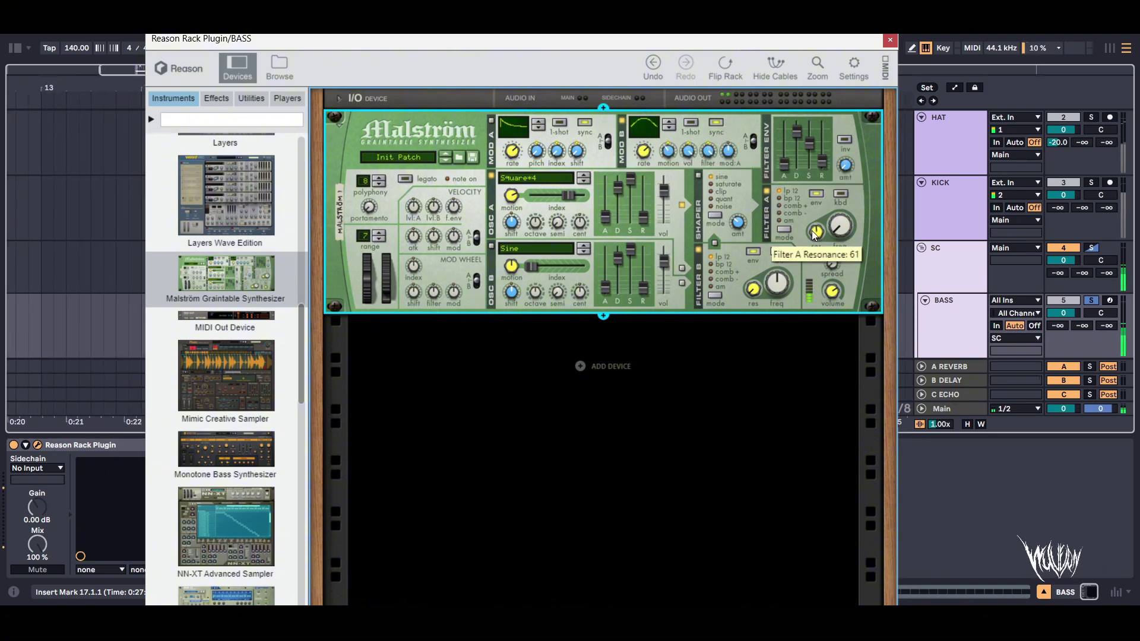
# Shape Filter A in comb - mode by adjusting its resonance, its frequency and Modulator B's filter amount.
pyautogui.moveTo(810, 230); pyautogui.dragTo(837, 246)
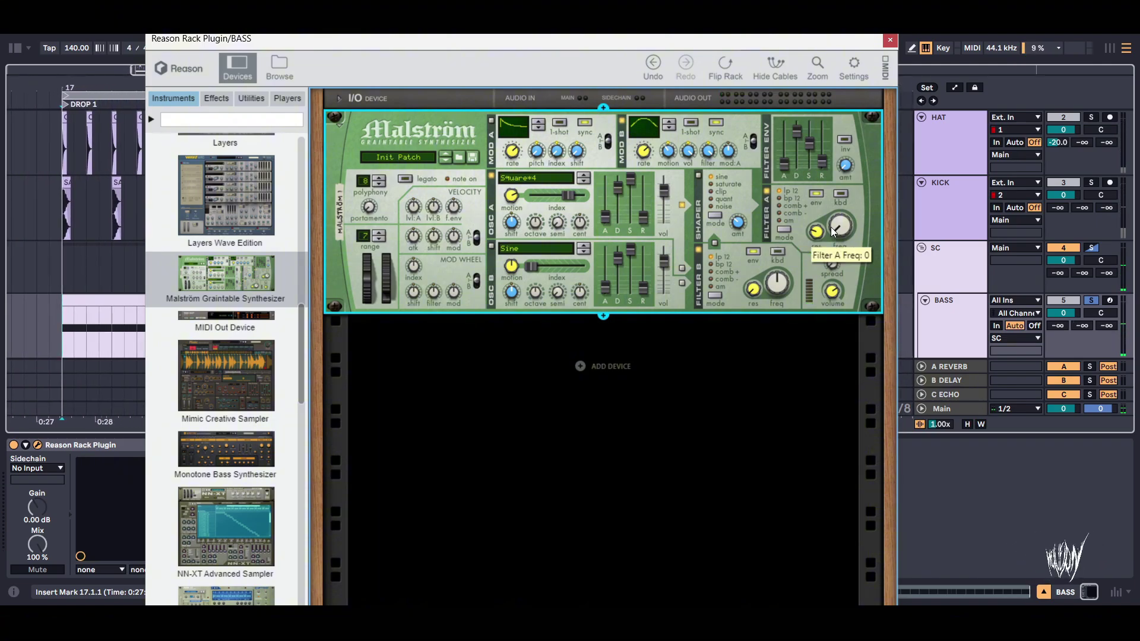
pyautogui.moveTo(834, 231); pyautogui.dragTo(842, 194)
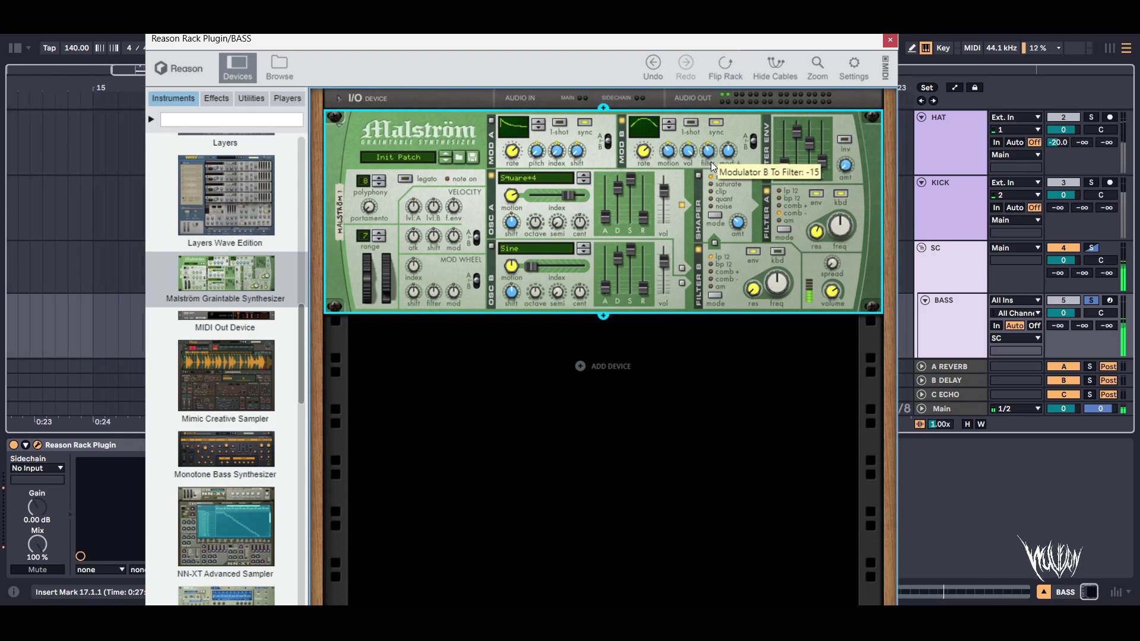
pyautogui.moveTo(711, 160); pyautogui.dragTo(710, 155)
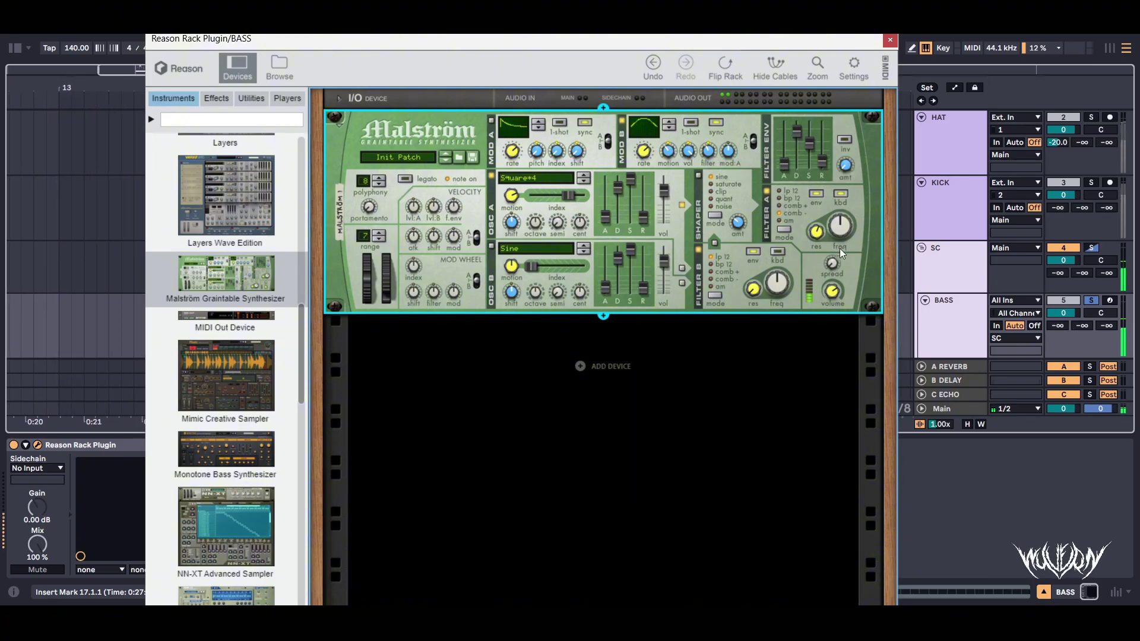
pyautogui.click(791, 212)
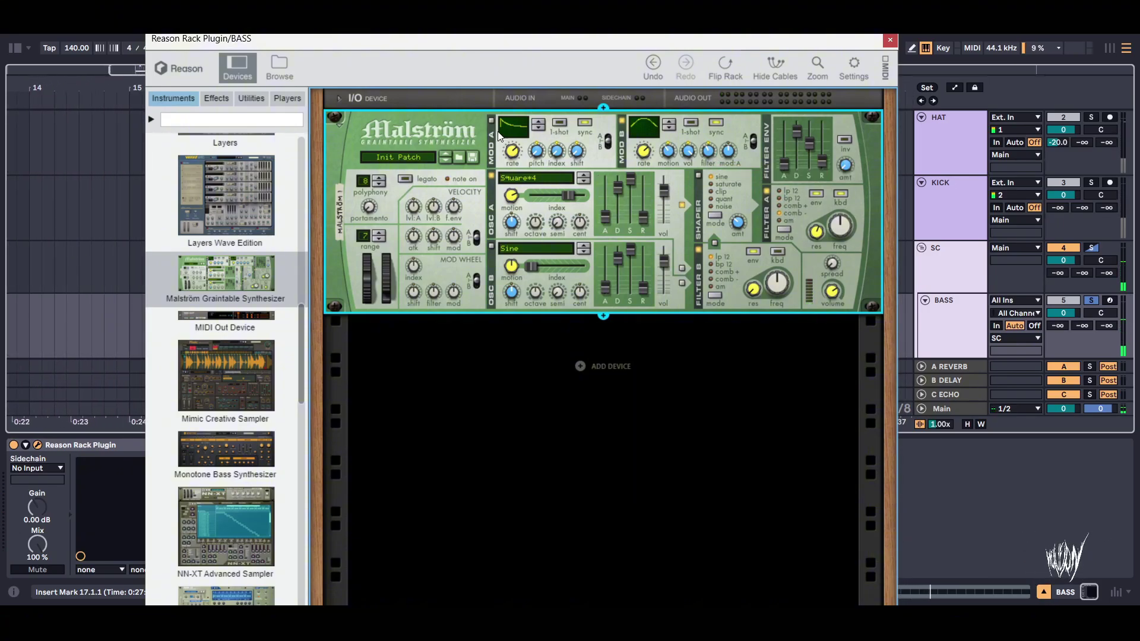
# Set Modulator A to a sine curve and adjust Modulator B's modulation of Modulator A.
pyautogui.moveTo(521, 135); pyautogui.dragTo(549, 146)
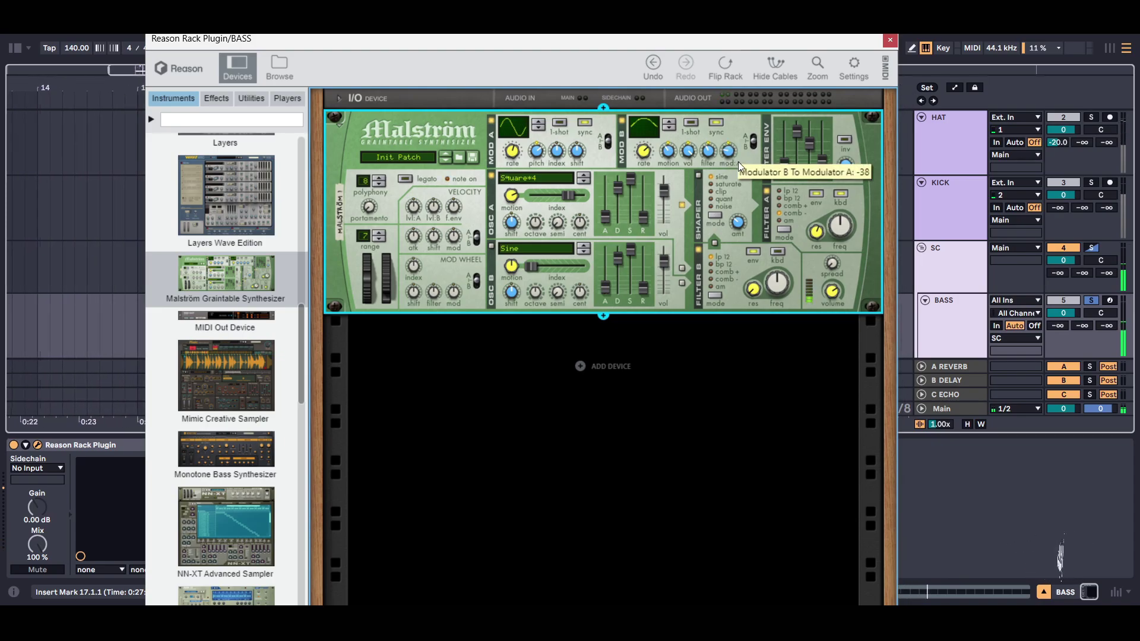
pyautogui.moveTo(739, 162); pyautogui.dragTo(741, 158)
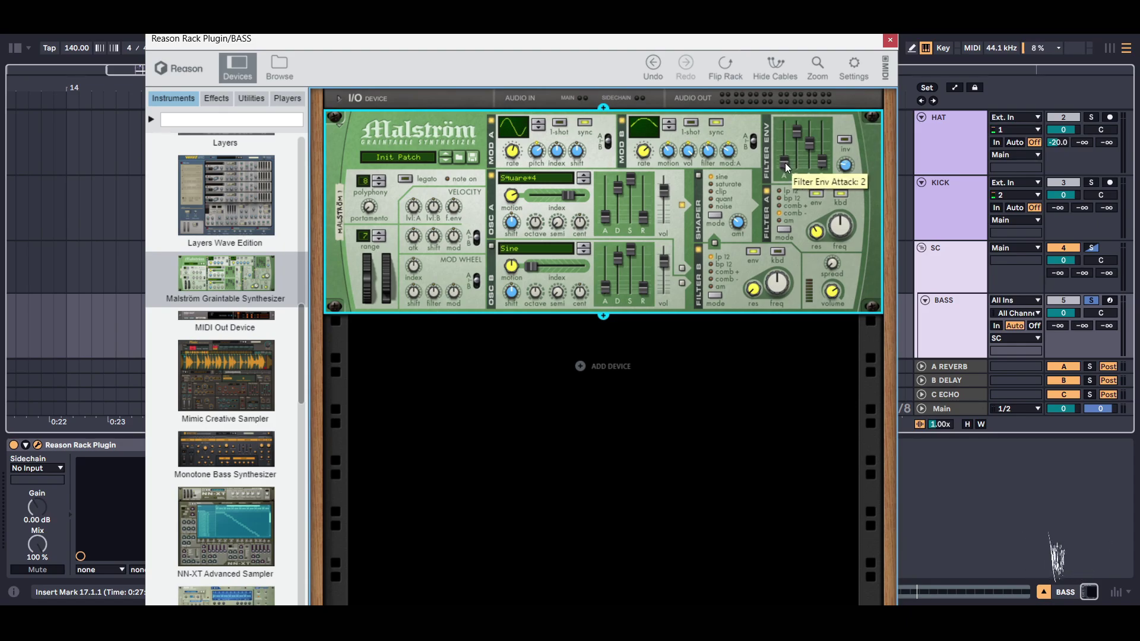
# Raise the filter envelope's attack to 100 and decay to 127 along with sustain and release, and try its amount and inversion.
pyautogui.moveTo(785, 163); pyautogui.dragTo(790, 147)
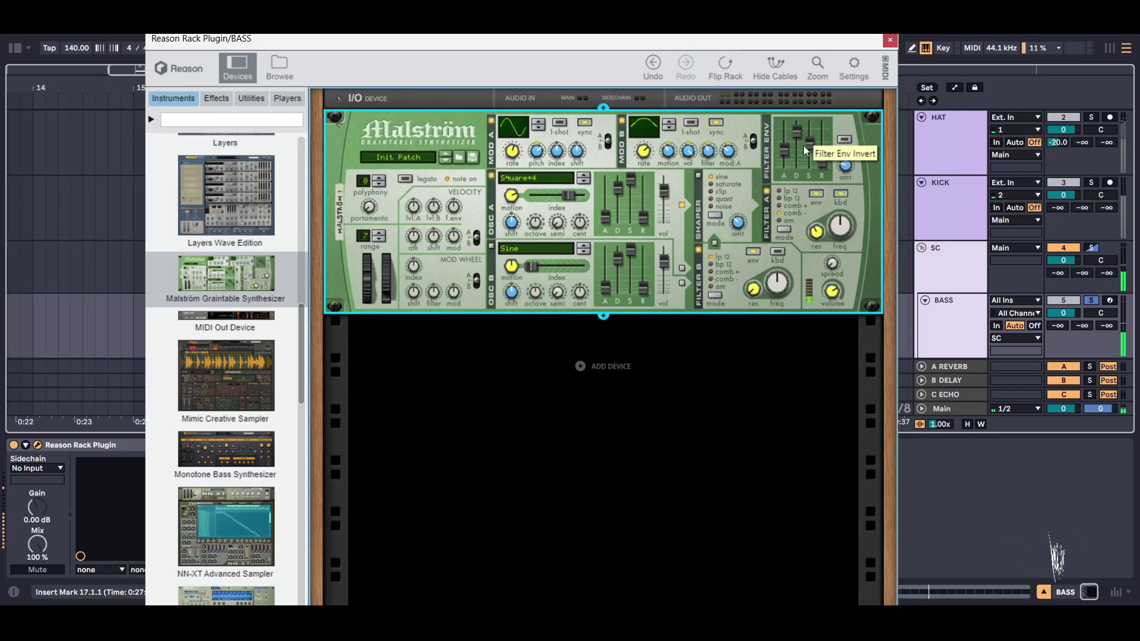
pyautogui.moveTo(796, 135); pyautogui.dragTo(810, 122)
pyautogui.moveTo(821, 159); pyautogui.dragTo(793, 131)
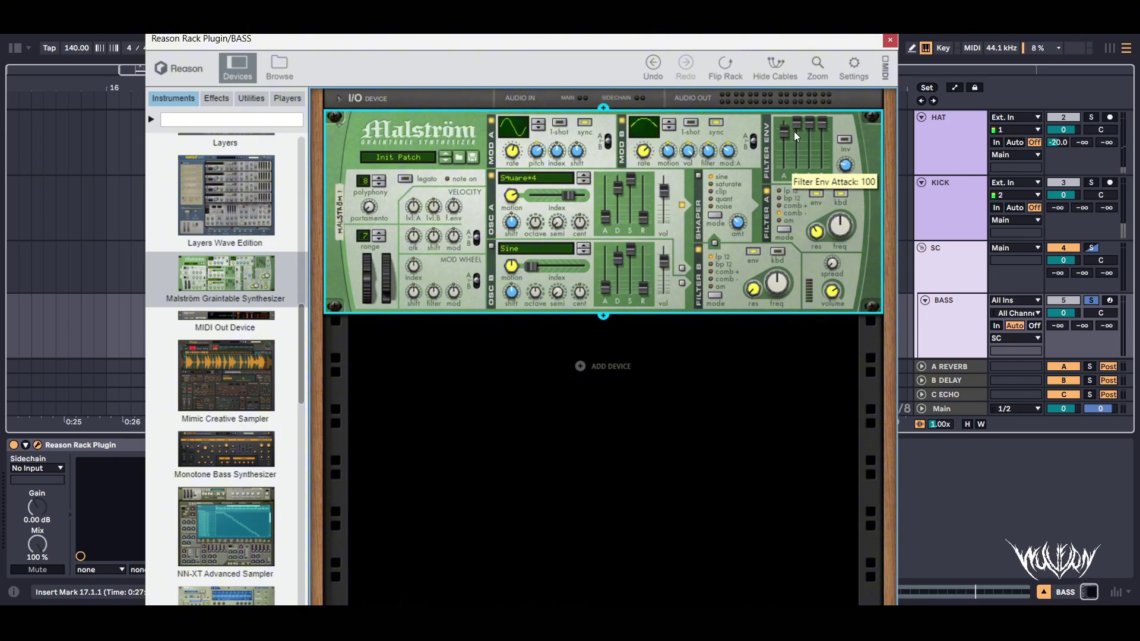
pyautogui.moveTo(848, 168); pyautogui.dragTo(856, 173)
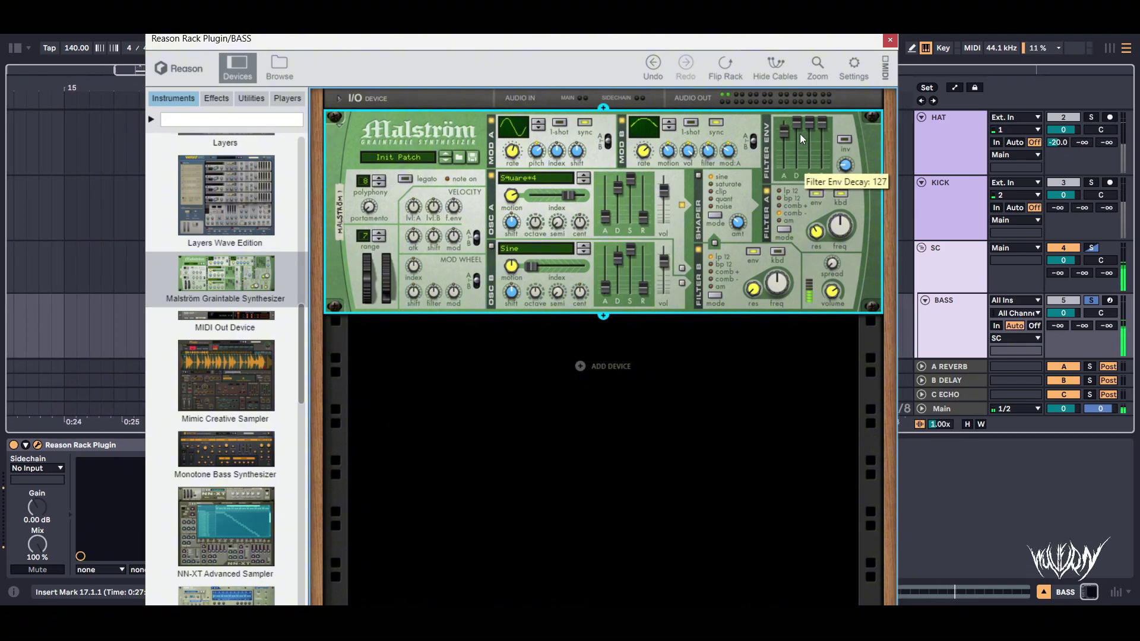
pyautogui.moveTo(800, 133); pyautogui.dragTo(860, 156)
pyautogui.click(846, 141)
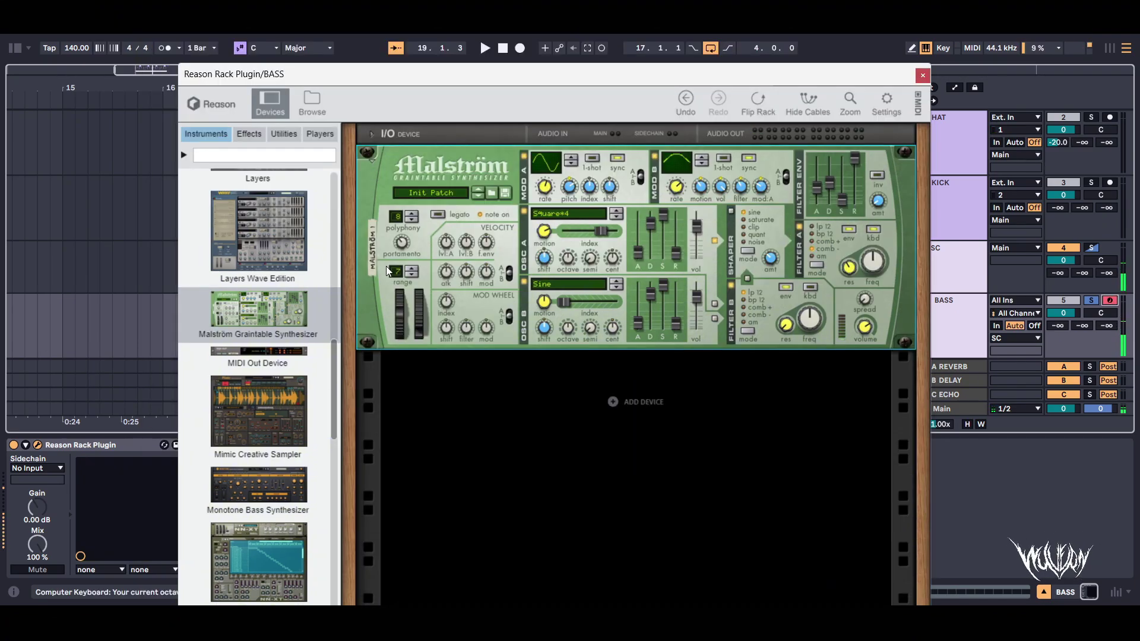
# Try small changes to Filter A's frequency and the mod wheel while auditioning the bass.
pyautogui.click(403, 247)
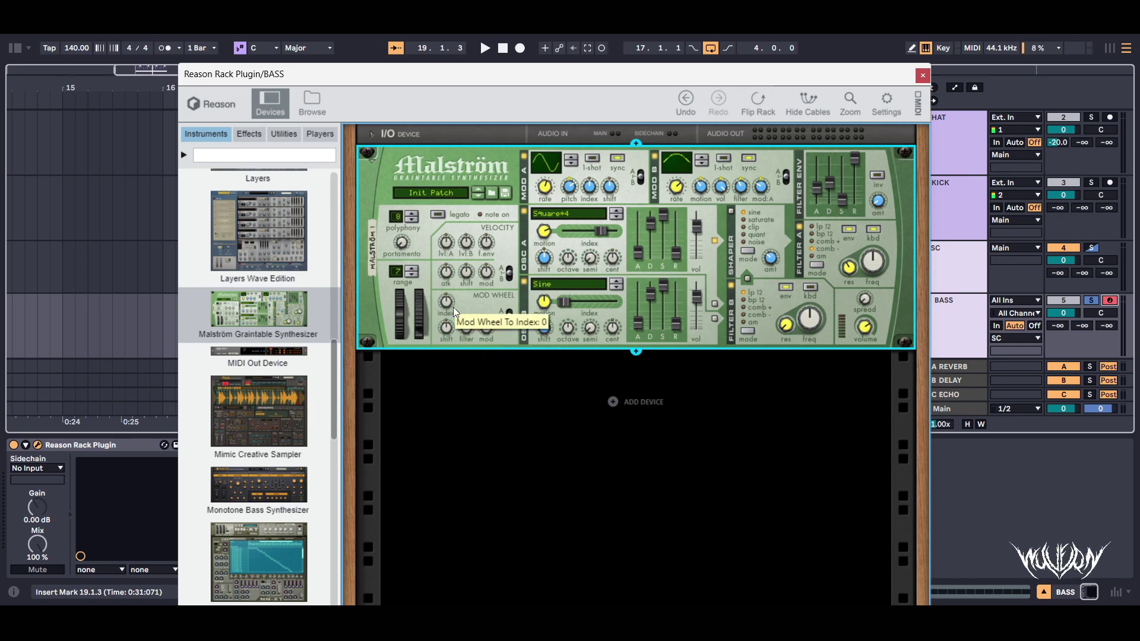
pyautogui.scroll(-4, 469, 338)
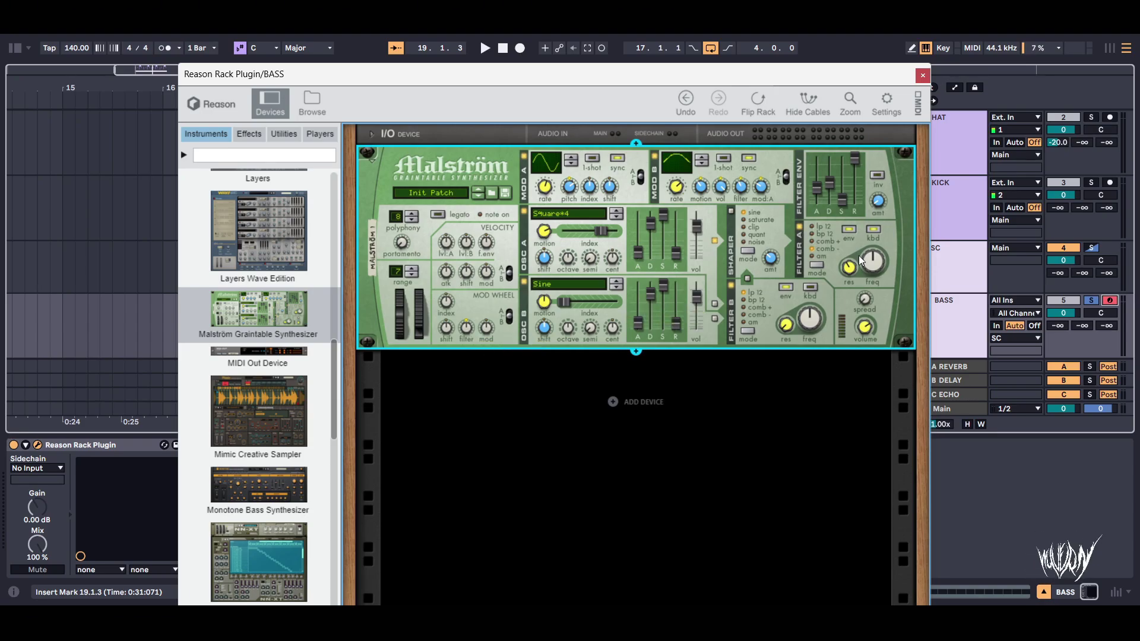
pyautogui.moveTo(878, 264); pyautogui.dragTo(883, 271)
pyautogui.press('space')
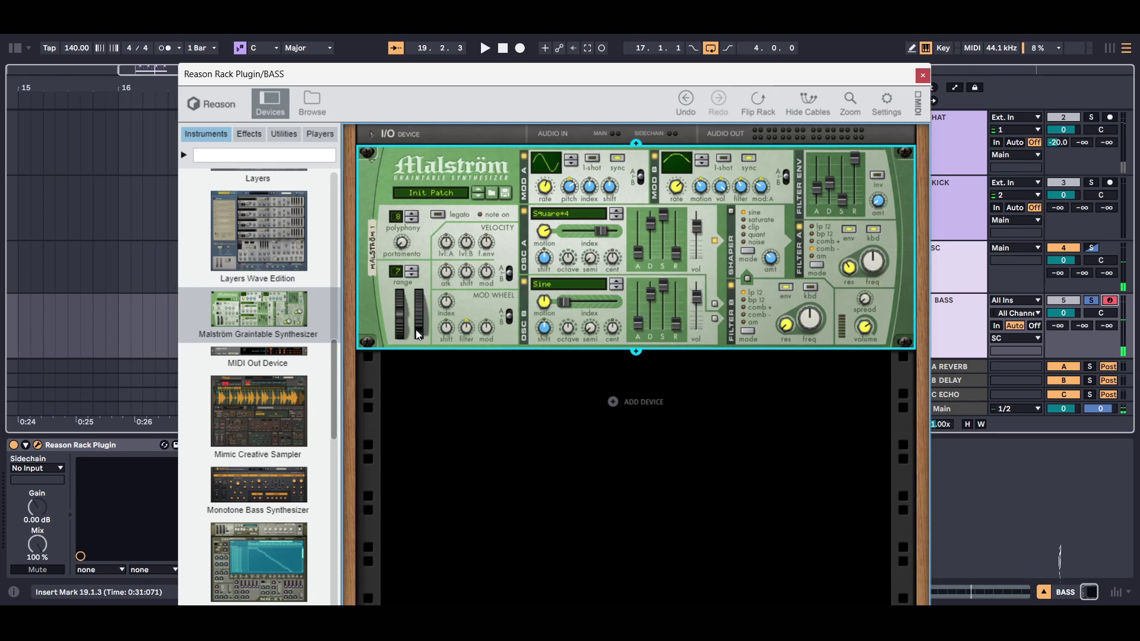
pyautogui.moveTo(419, 334); pyautogui.dragTo(440, 357)
pyautogui.press('space')
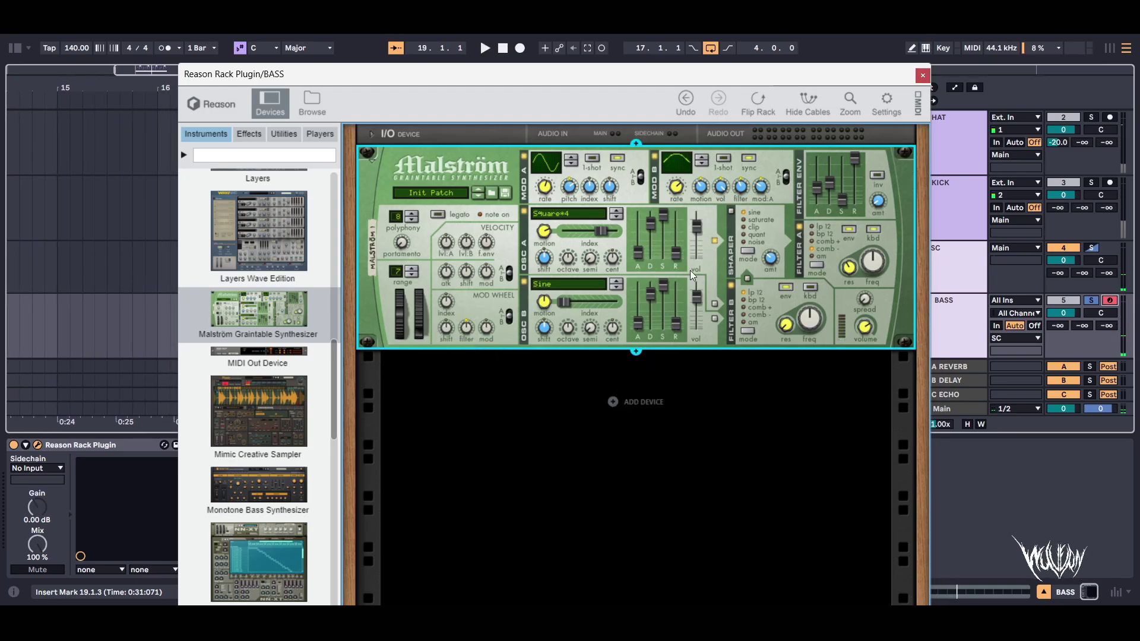
# Hide the device palette and show the back of the rack with the I/O device expanded.
pyautogui.click(270, 100)
pyautogui.moveTo(348, 79); pyautogui.dragTo(447, 67)
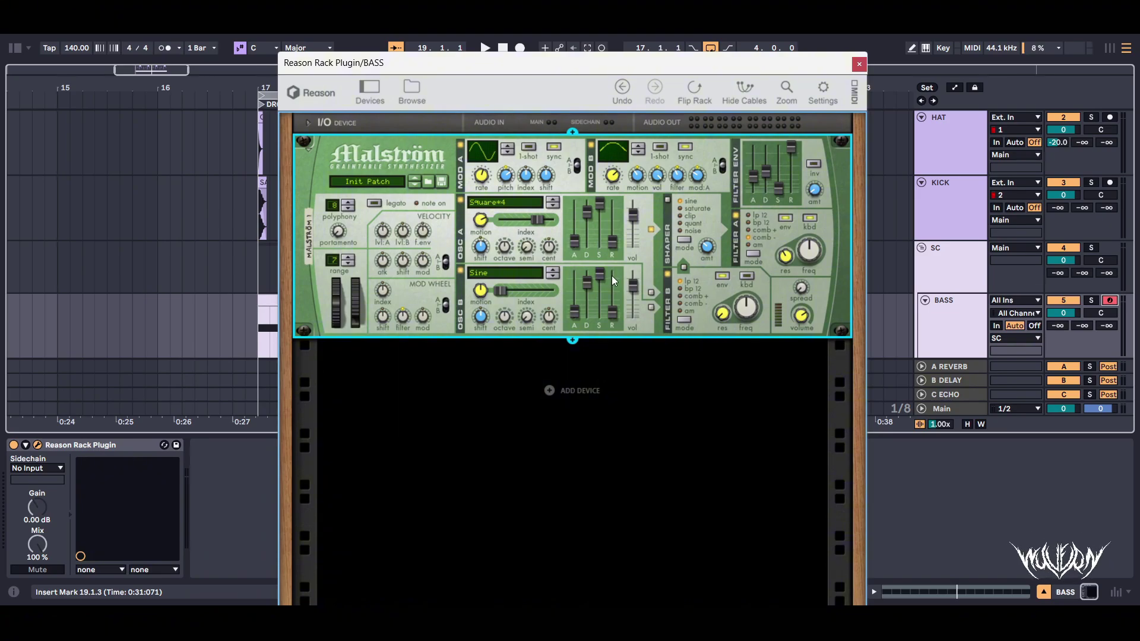
pyautogui.moveTo(612, 276)
pyautogui.press('Tab')
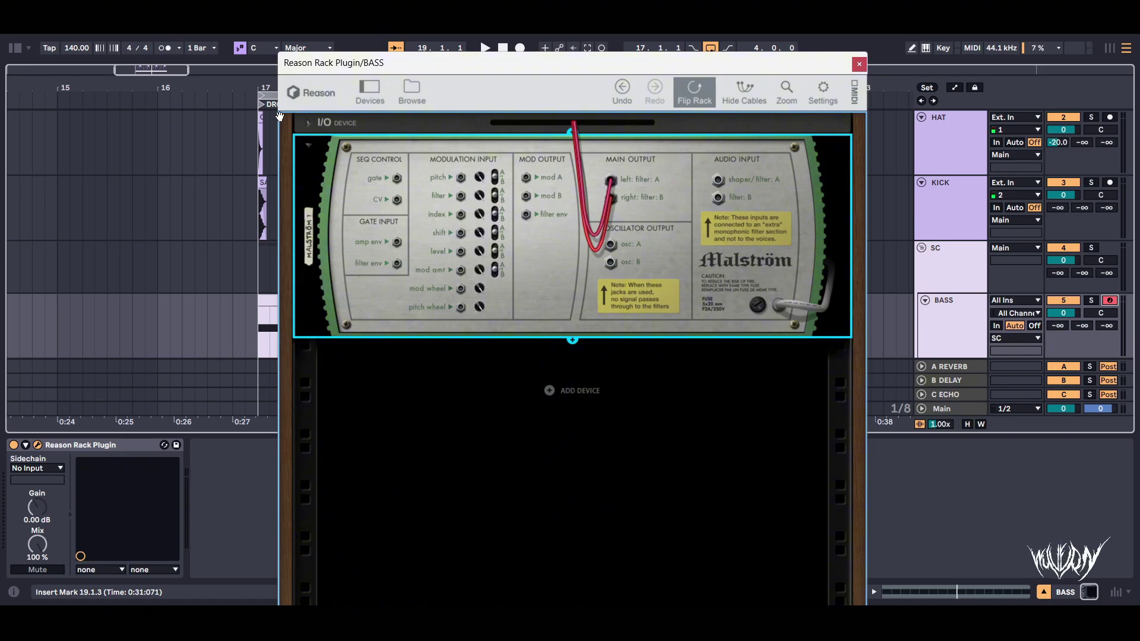
pyautogui.click(309, 122)
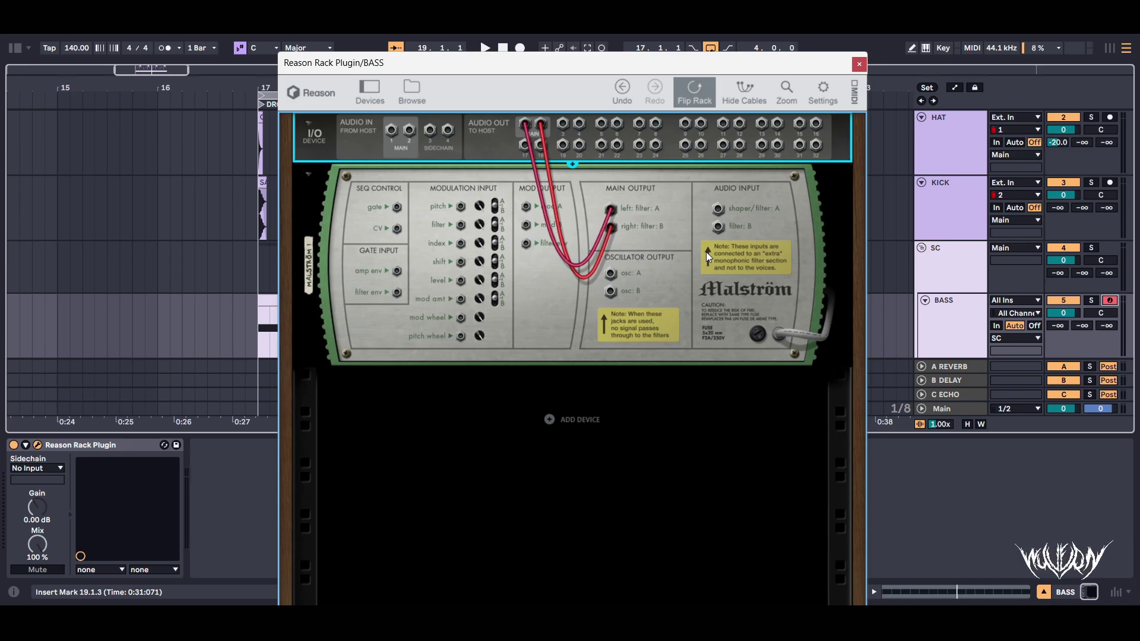
# Examine how Malström's main outputs are cabled to the I/O device, comparing the rack's front and back.
pyautogui.press('Tab')
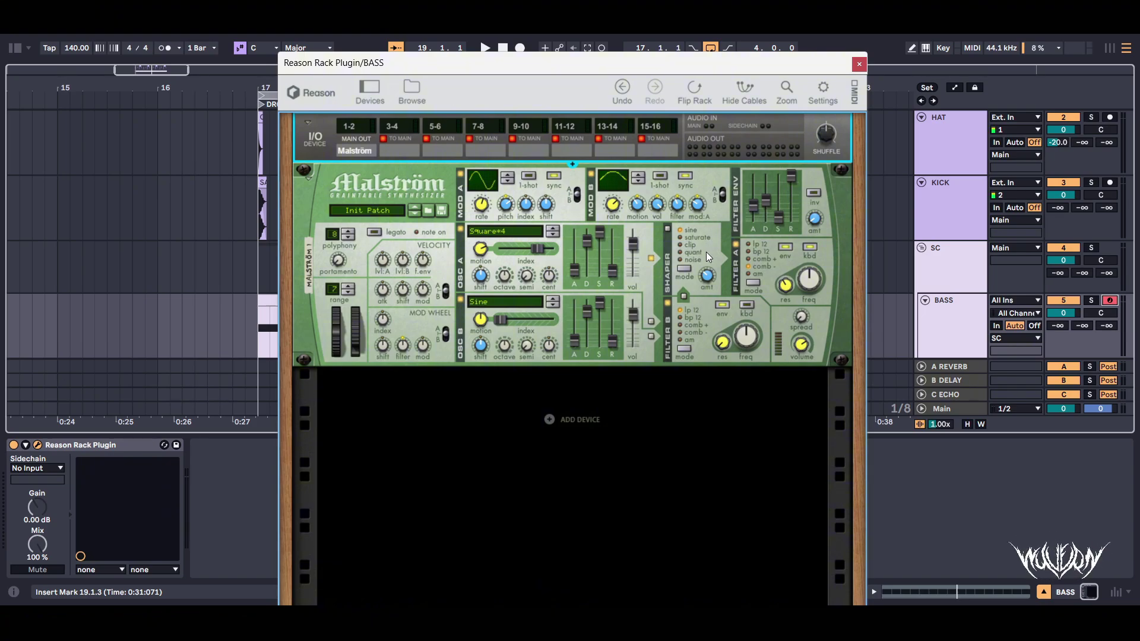
pyautogui.press('Tab')
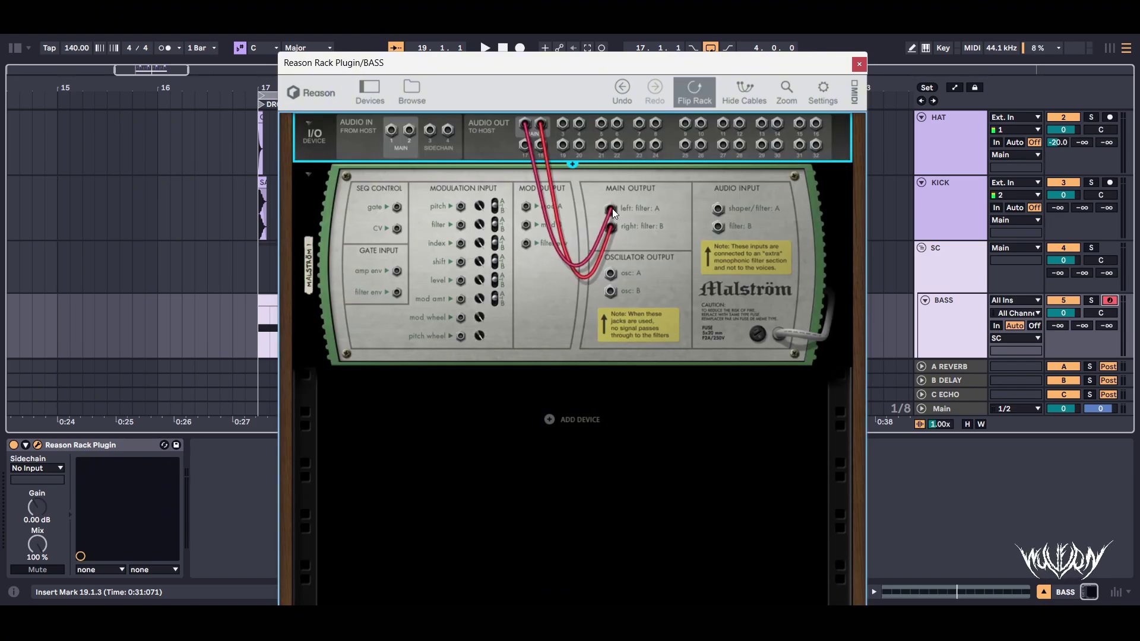
pyautogui.click(638, 207)
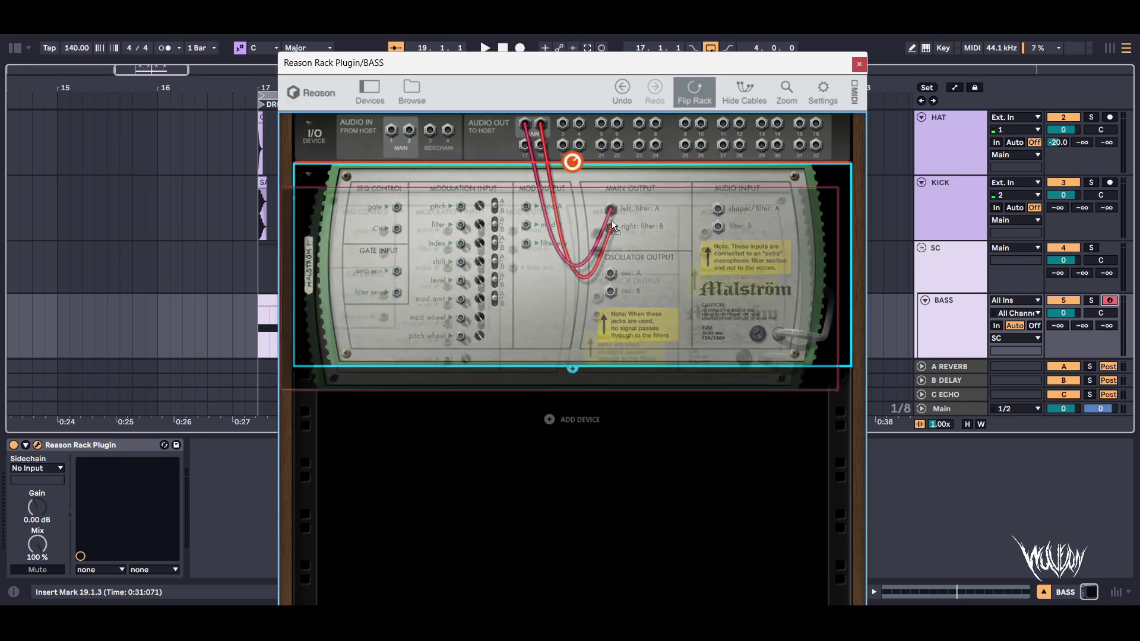
pyautogui.rightClick(622, 219)
pyautogui.click(494, 143)
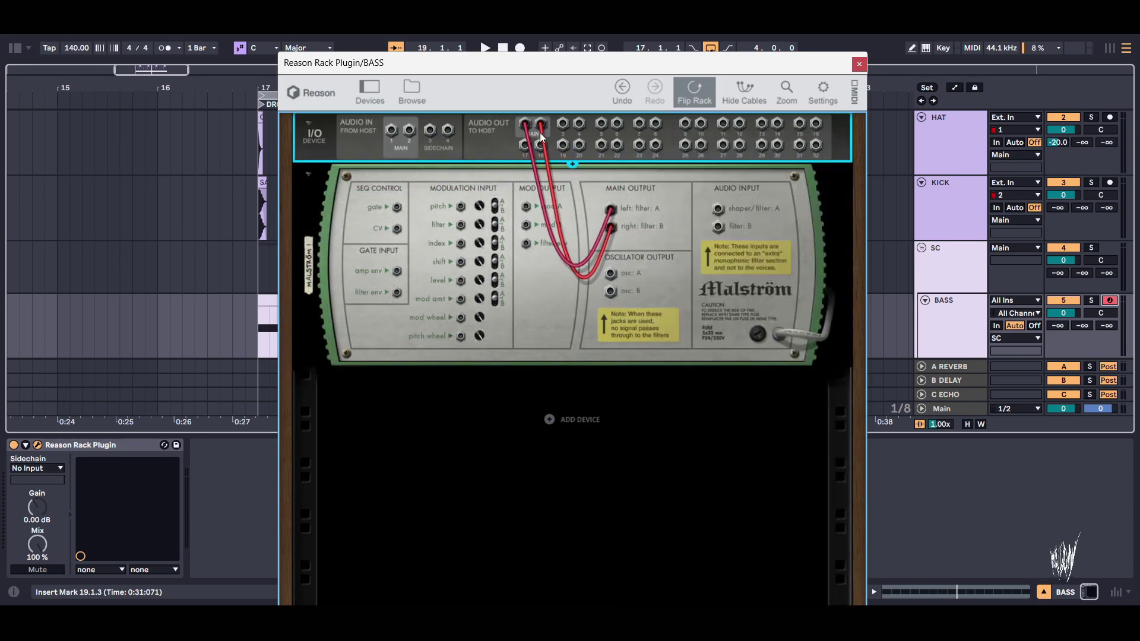
pyautogui.press('Tab')
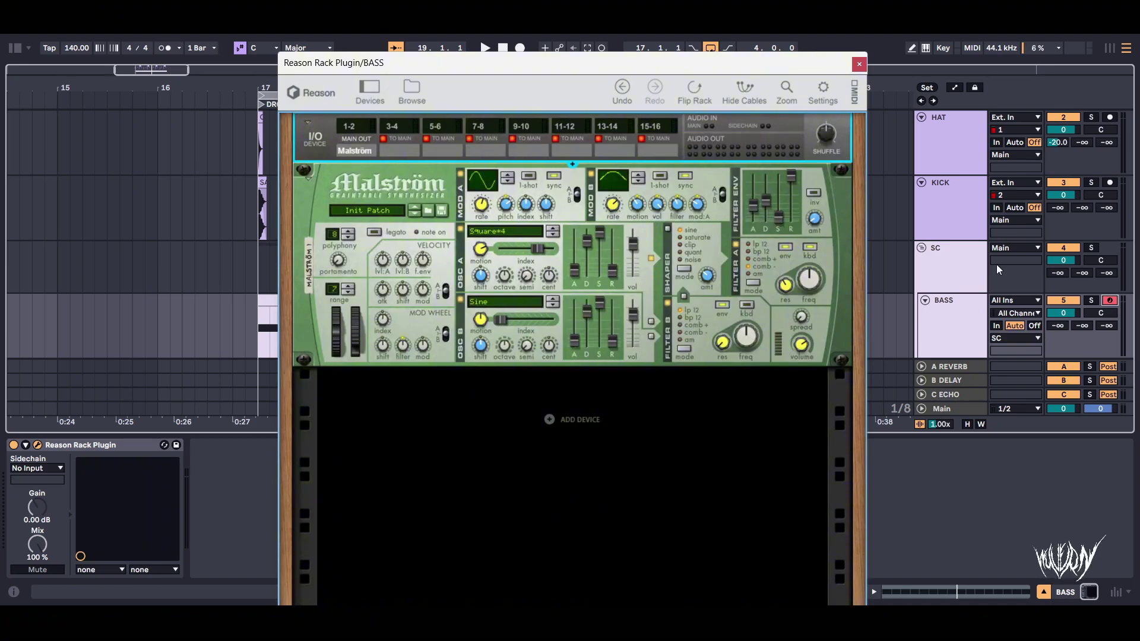
# Duplicate the BASS track and start playback of the drop.
pyautogui.hotkey('ctrl', 'd')
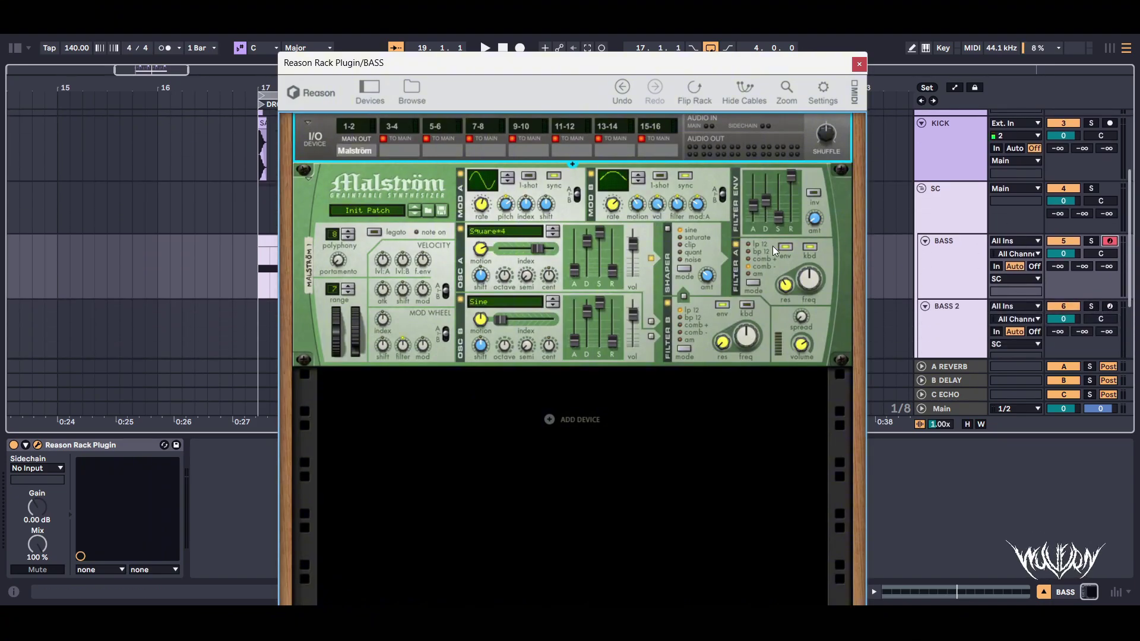
pyautogui.press('space')
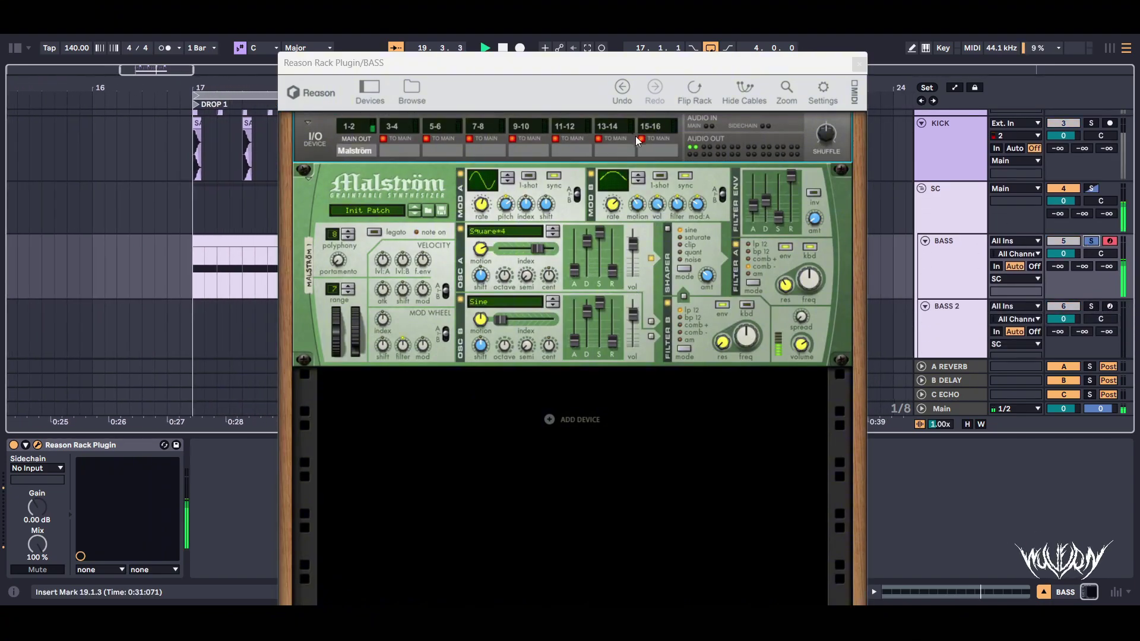
# Try unplugging Malström's cables from the I/O device's main outputs, undo the disconnection and return to the rack's front.
pyautogui.press('Tab')
pyautogui.press('Tab')
pyautogui.click(695, 92)
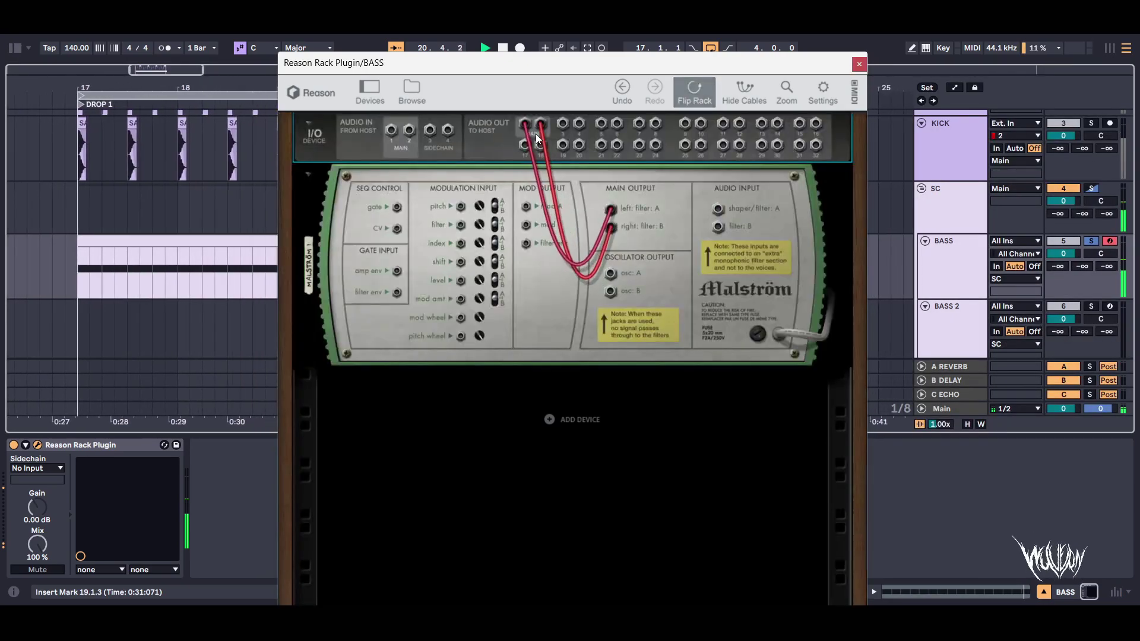
pyautogui.press('space')
pyautogui.moveTo(525, 123); pyautogui.dragTo(524, 158)
pyautogui.press('space')
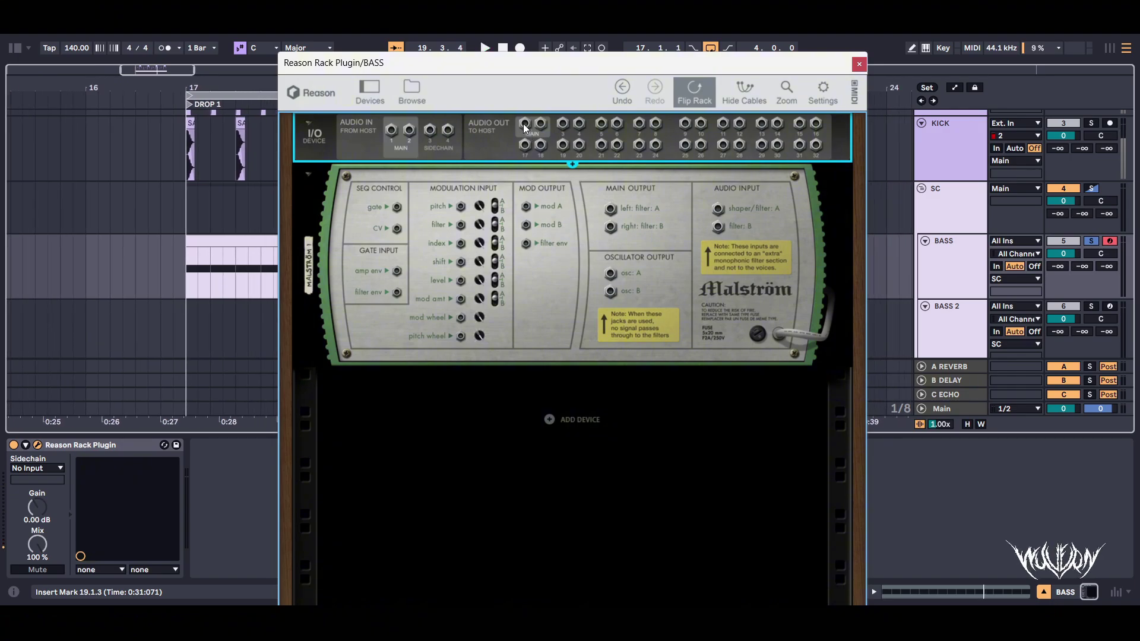
pyautogui.hotkey('ctrl', 'z')
pyautogui.hotkey('ctrl', 'z')
pyautogui.click(693, 90)
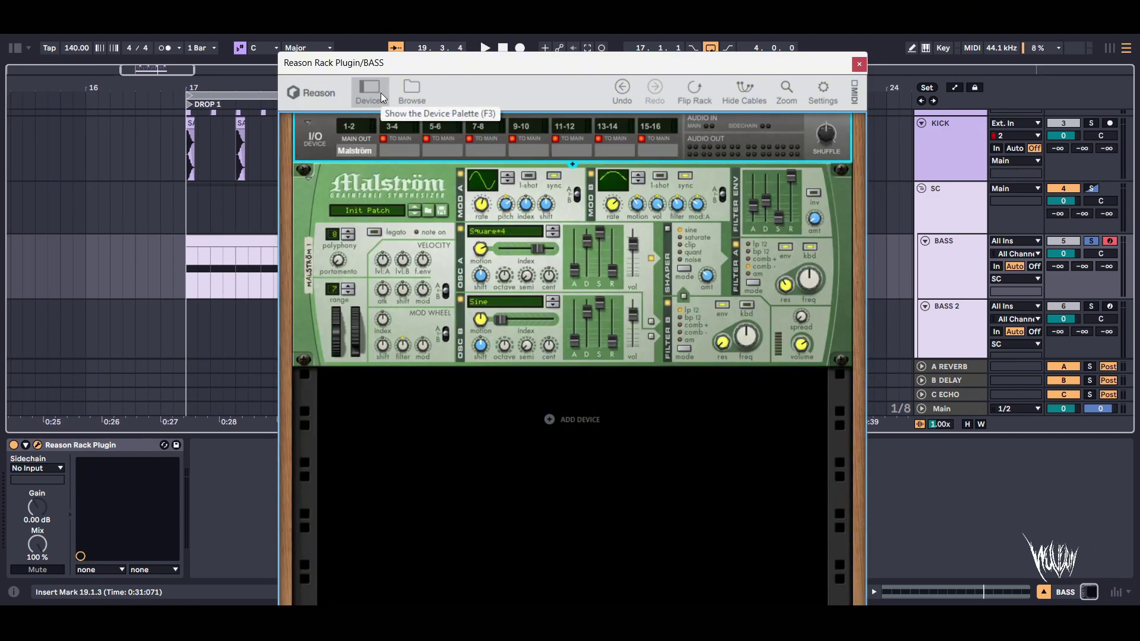
# Add a Scream 4 Distortion effect after Malström in the rack.
pyautogui.rightClick(662, 356)
pyautogui.moveTo(742, 356)
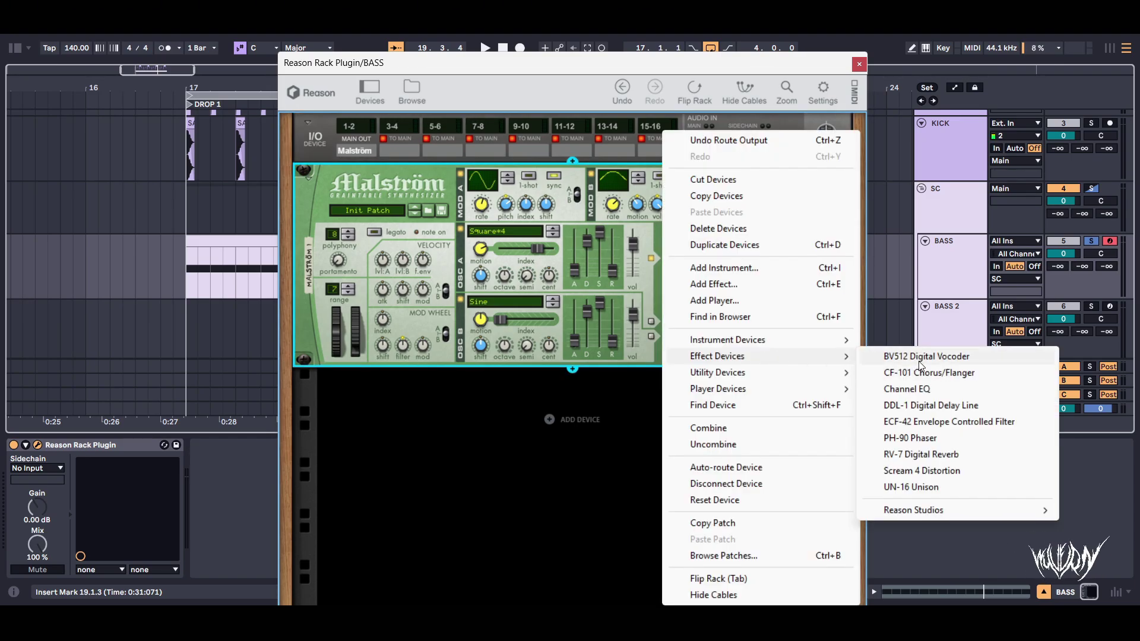
pyautogui.moveTo(935, 509)
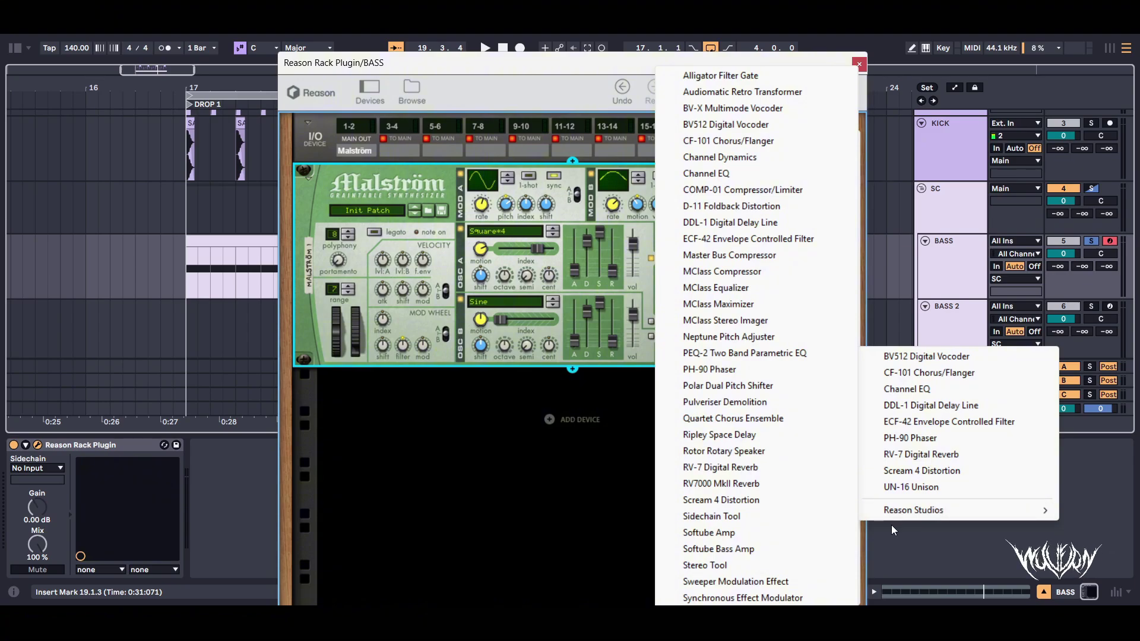
pyautogui.click(969, 470)
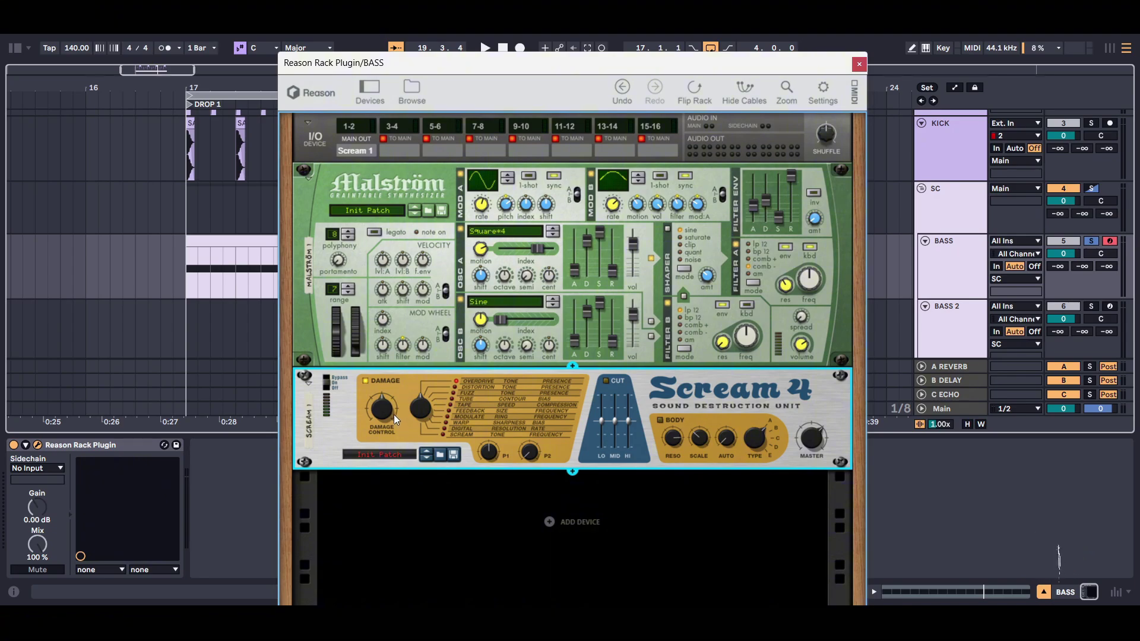
# Play the drop through Scream 4 and try the Tube damage type while turning up Parameter 2.
pyautogui.press('space')
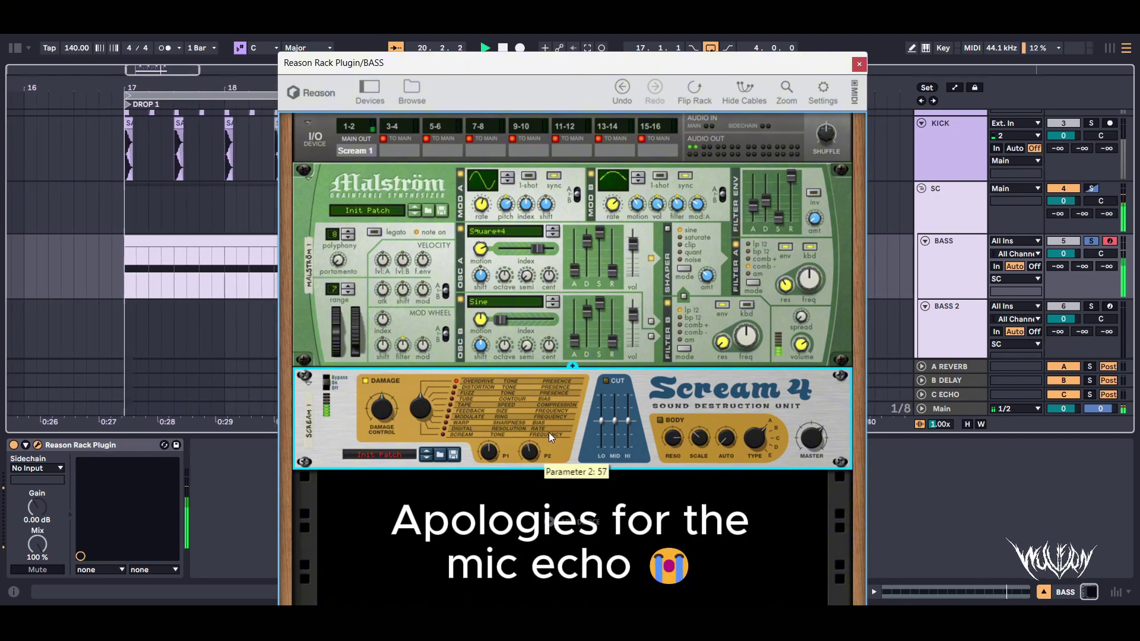
pyautogui.moveTo(397, 415)
pyautogui.mouseDown()
pyautogui.moveTo(408, 400)
pyautogui.moveTo(414, 410)
pyautogui.mouseUp()
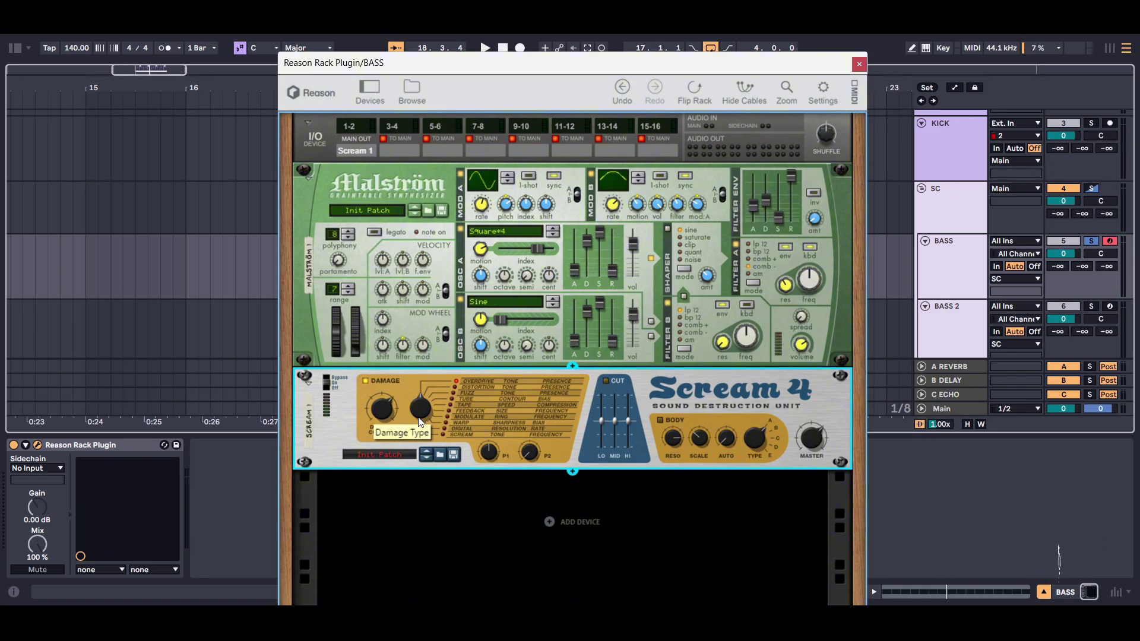
pyautogui.moveTo(419, 421); pyautogui.dragTo(434, 402)
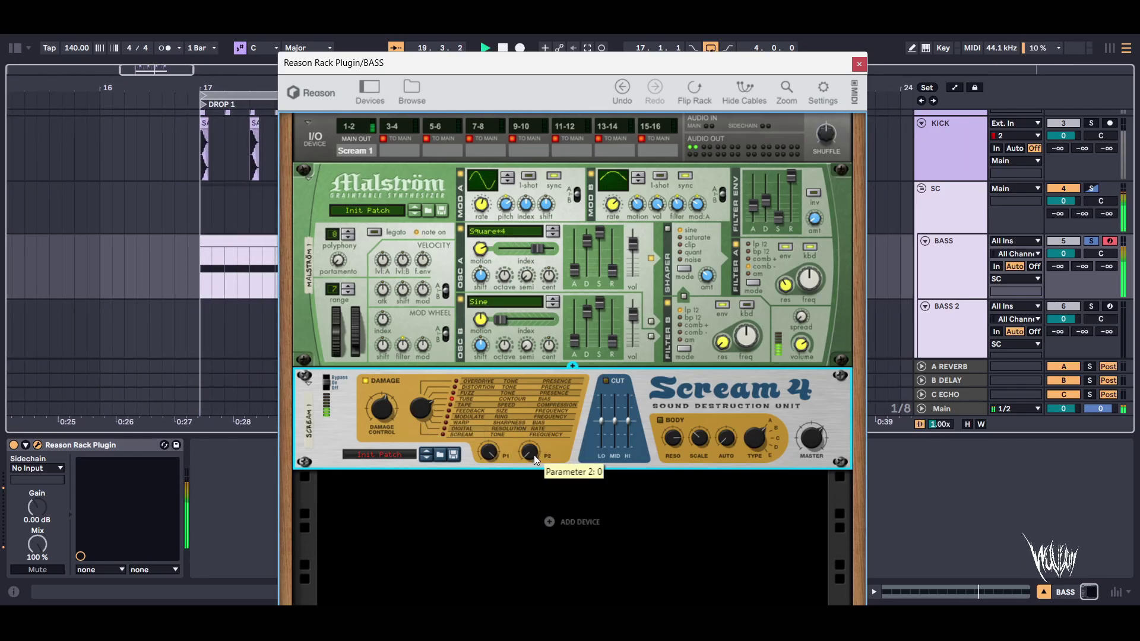
pyautogui.moveTo(533, 454); pyautogui.dragTo(550, 380)
# Switch Scream 4's damage type to Tape, readjust Parameter 2 and set Damage Control to about 88 for playback.
pyautogui.moveTo(394, 407); pyautogui.dragTo(428, 412)
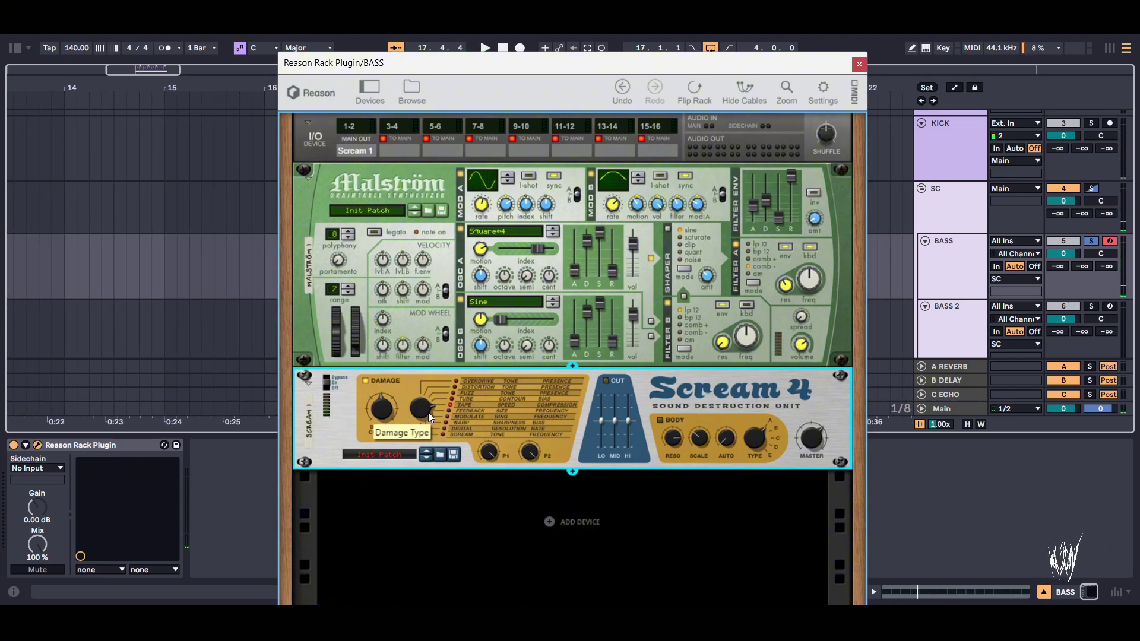
pyautogui.moveTo(382, 413)
pyautogui.mouseDown()
pyautogui.moveTo(398, 400)
pyautogui.moveTo(407, 411)
pyautogui.moveTo(394, 414)
pyautogui.mouseUp()
pyautogui.press('space')
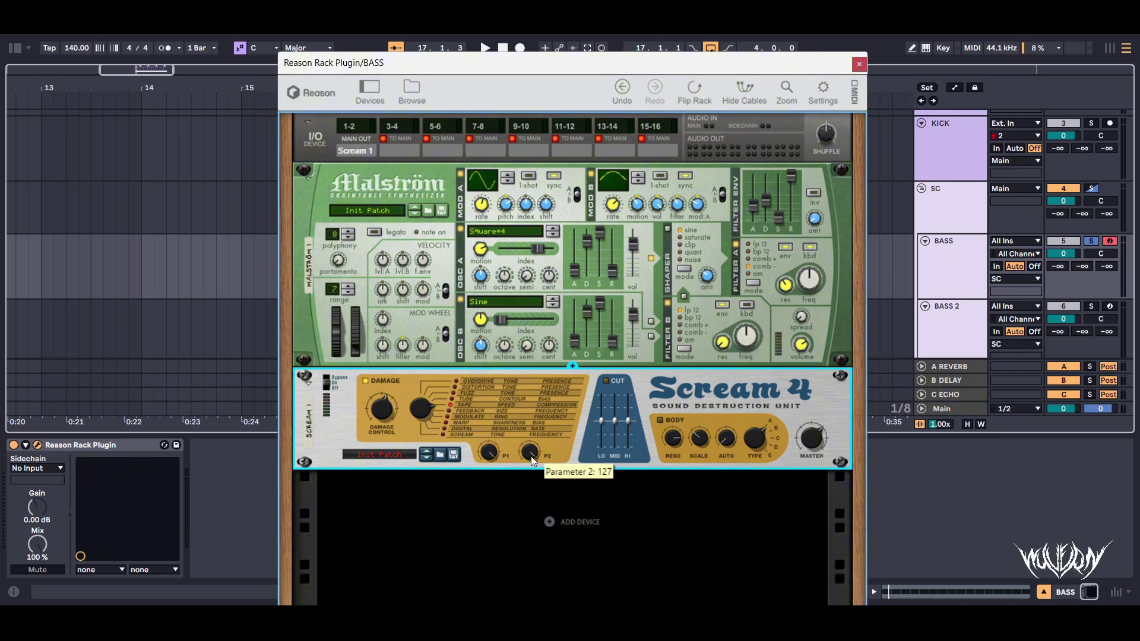
pyautogui.moveTo(531, 456); pyautogui.dragTo(539, 483)
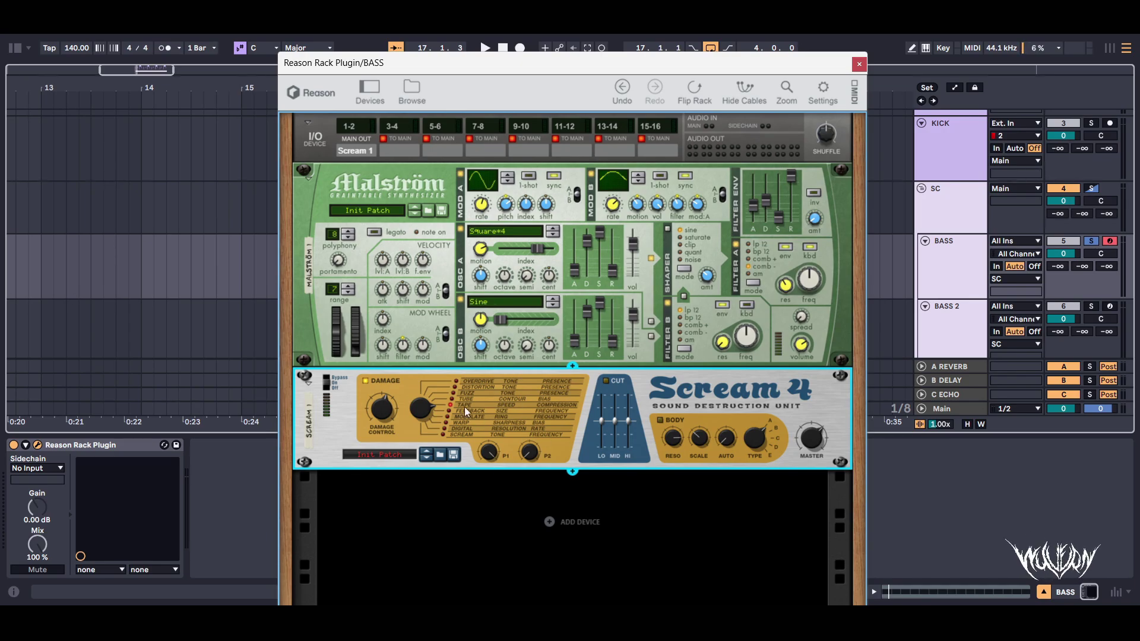
pyautogui.press('space')
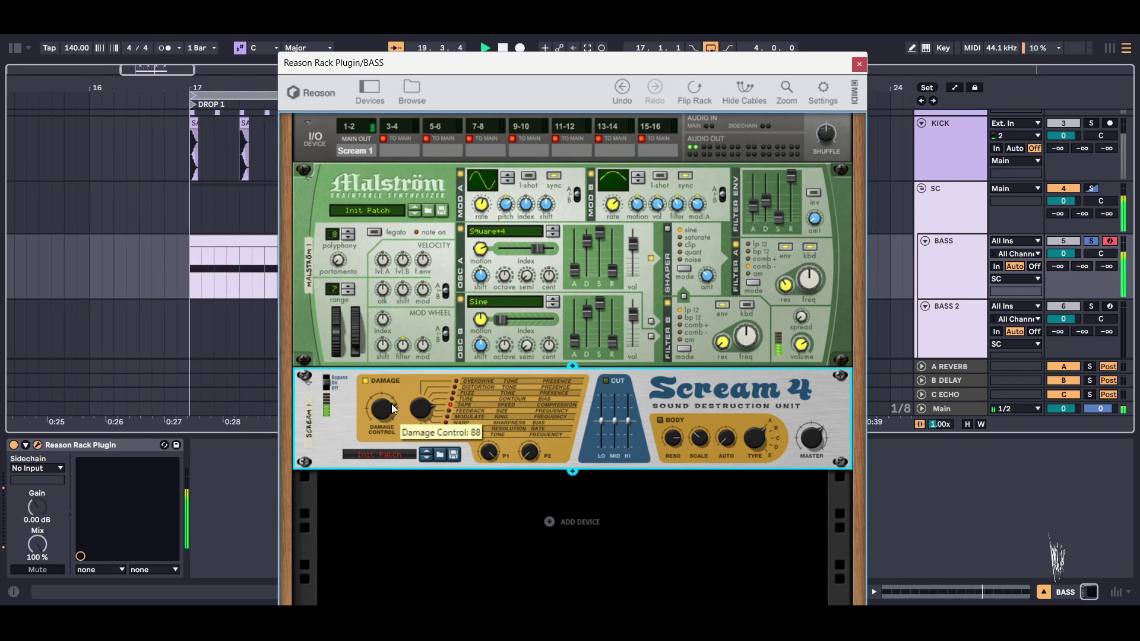
# Lower Damage Control to about 54 and audition the Warp and Digital damage types against the drop, returning to Tape.
pyautogui.moveTo(393, 407); pyautogui.dragTo(395, 412)
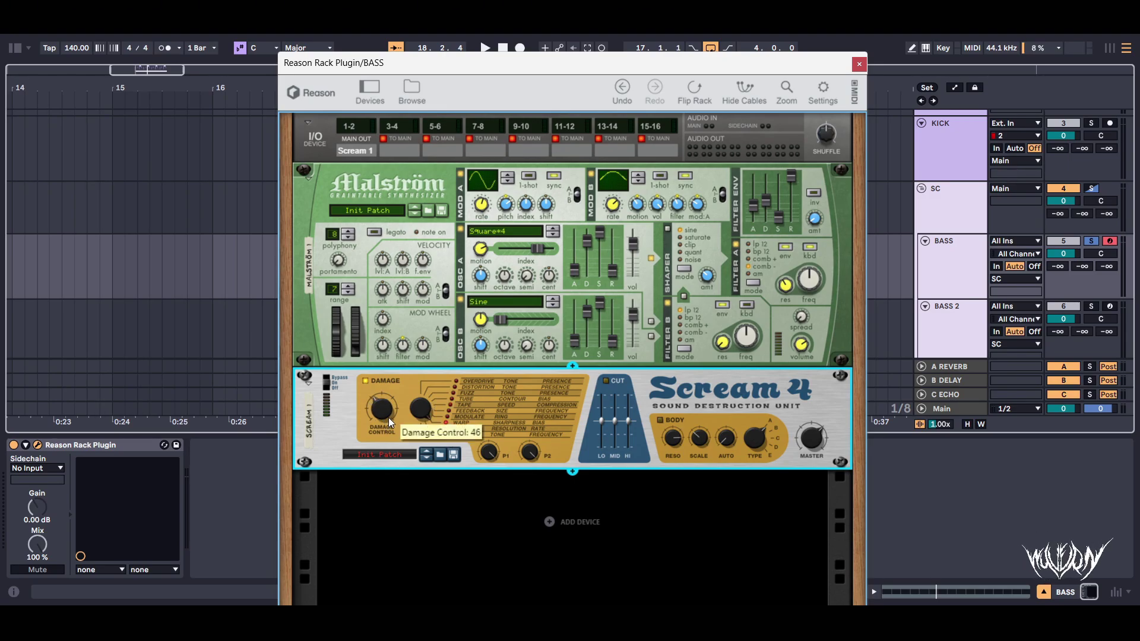
pyautogui.moveTo(394, 409); pyautogui.dragTo(398, 417)
pyautogui.press('space')
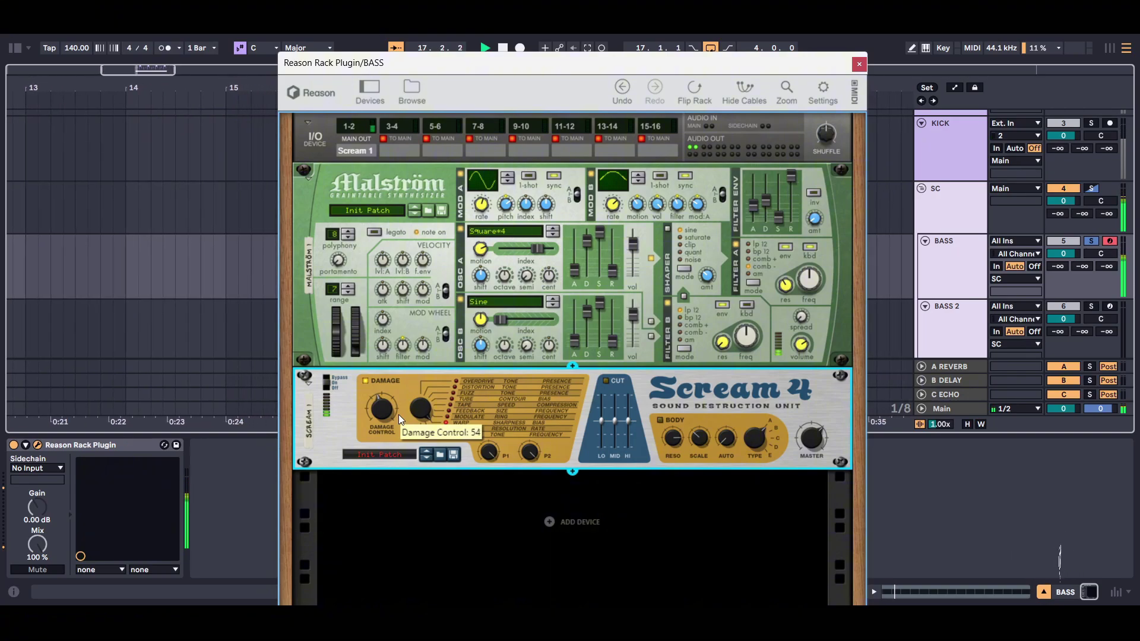
pyautogui.click(465, 430)
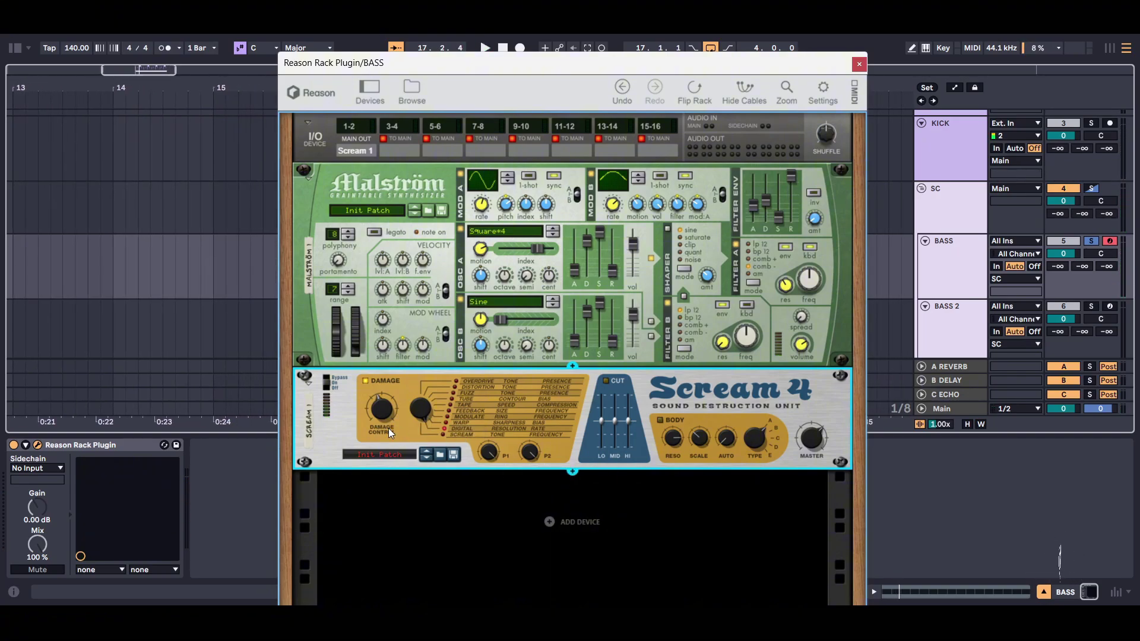
pyautogui.press('space')
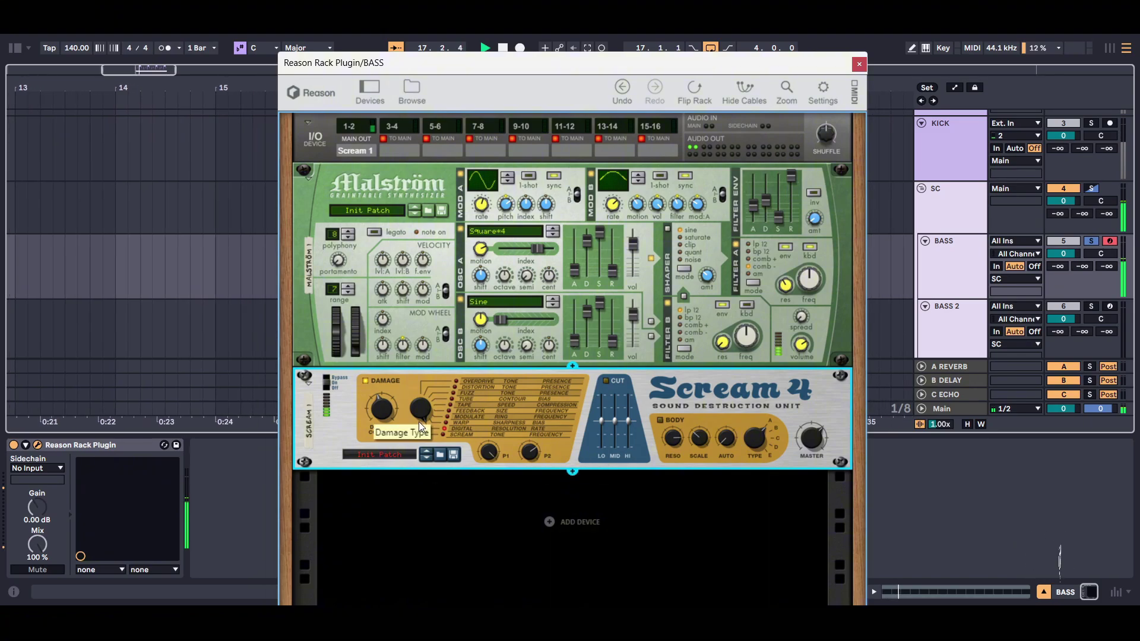
pyautogui.press('space')
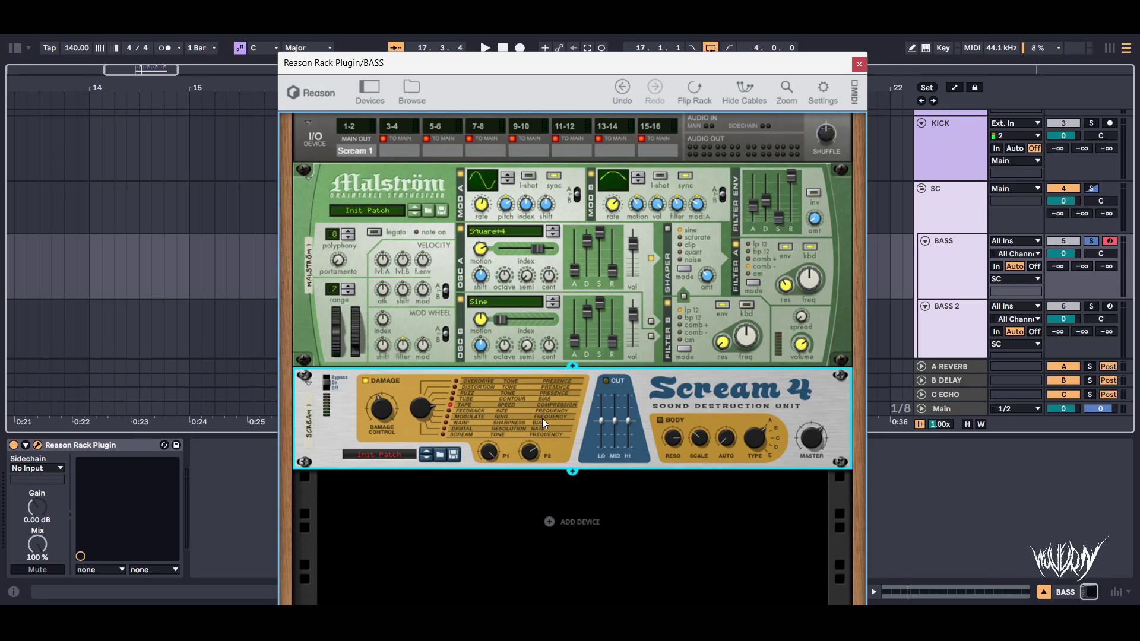
# Enable Scream 4's Cut section, lower the Lo band to about -30 and raise the Hi band.
pyautogui.click(606, 380)
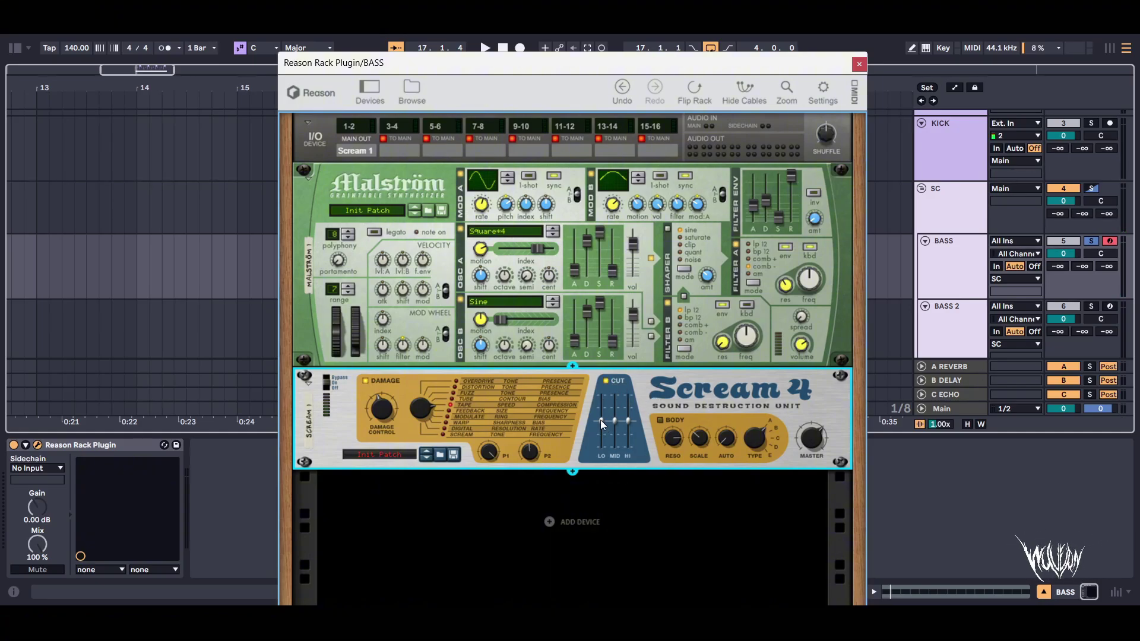
pyautogui.moveTo(600, 419); pyautogui.dragTo(605, 440)
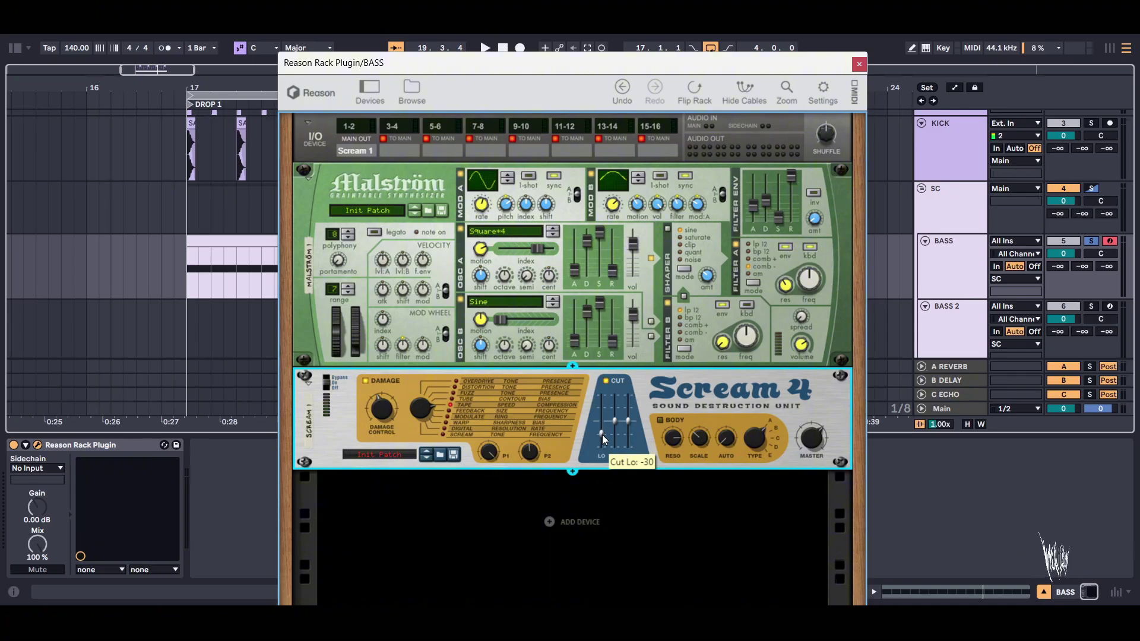
pyautogui.moveTo(628, 420); pyautogui.dragTo(634, 404)
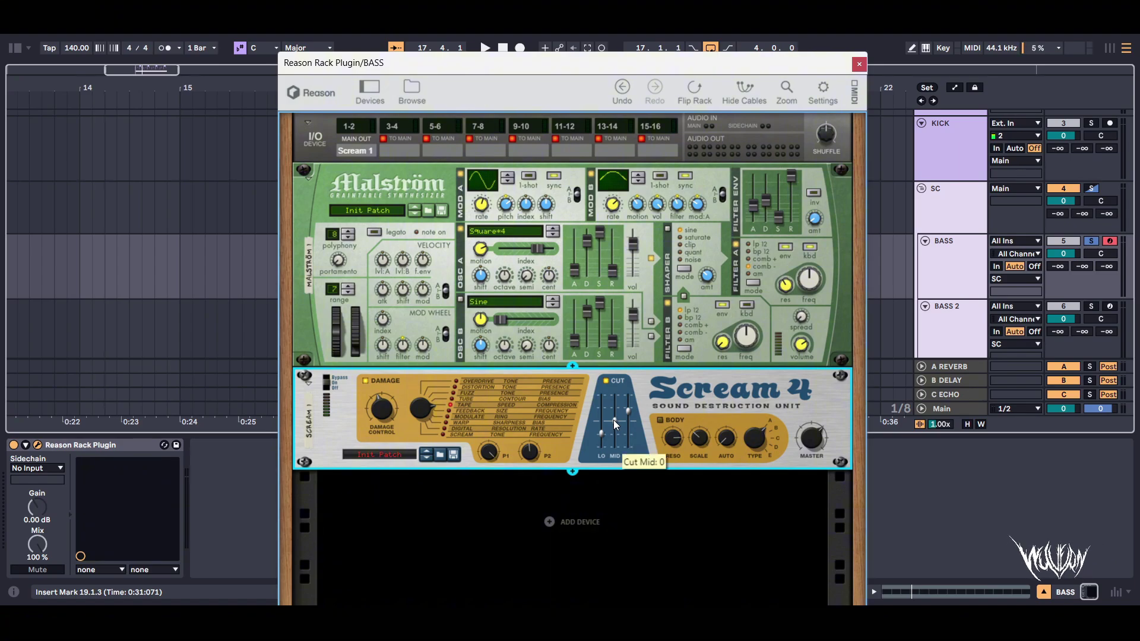
# Enable Scream 4's Body section and audition its Auto and Type controls while the drop plays.
pyautogui.moveTo(672, 427)
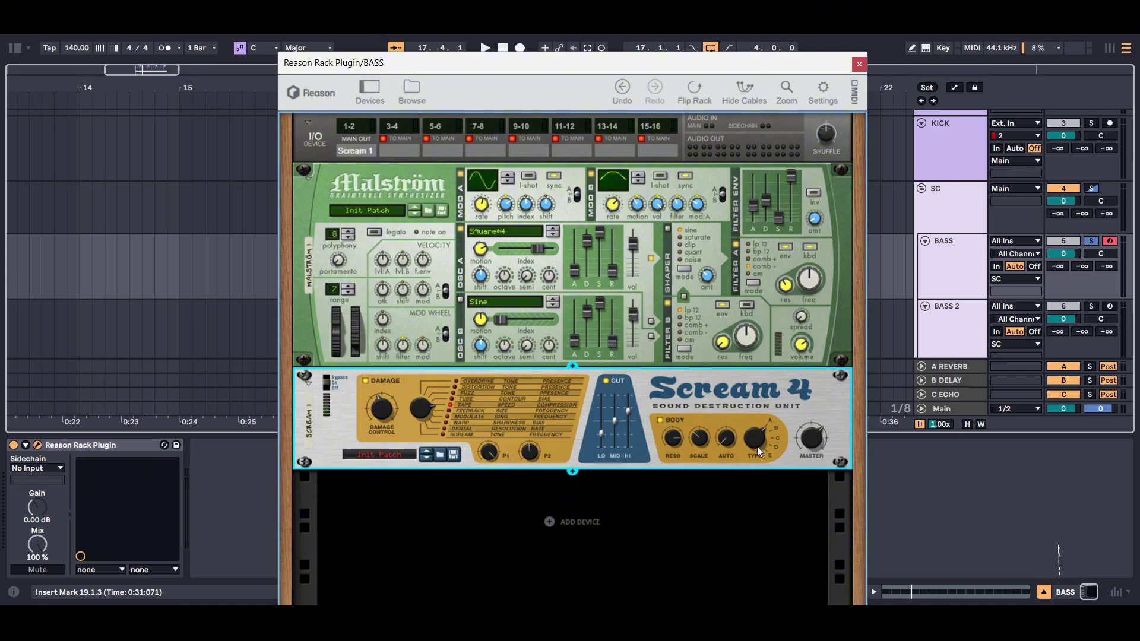
pyautogui.press('space')
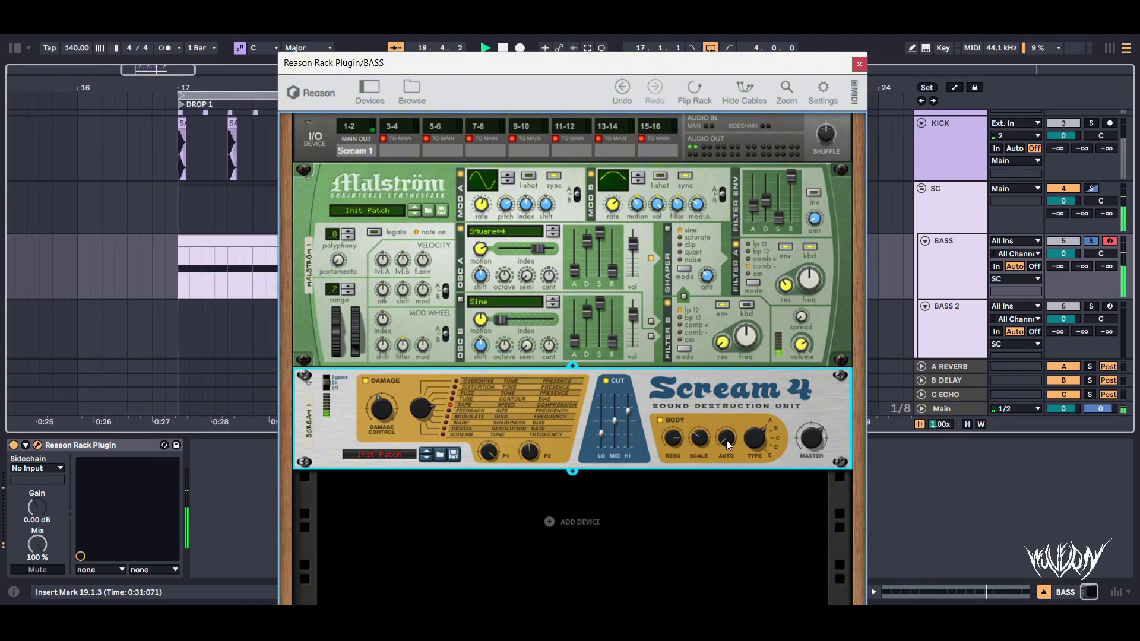
pyautogui.moveTo(736, 435); pyautogui.dragTo(768, 398)
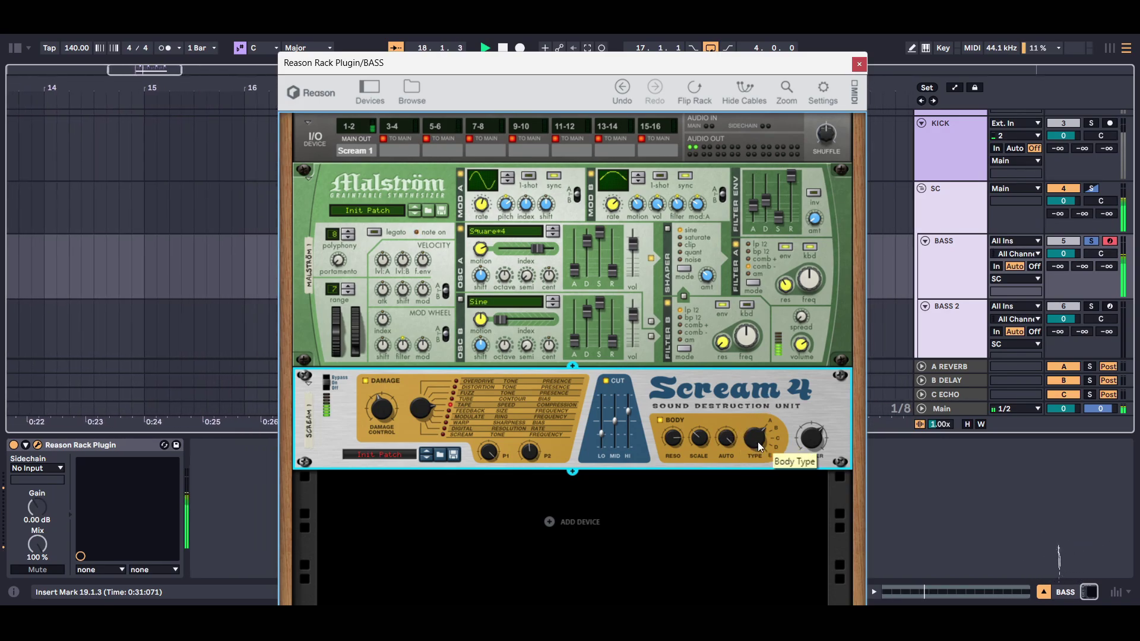
pyautogui.press('space')
pyautogui.press('space')
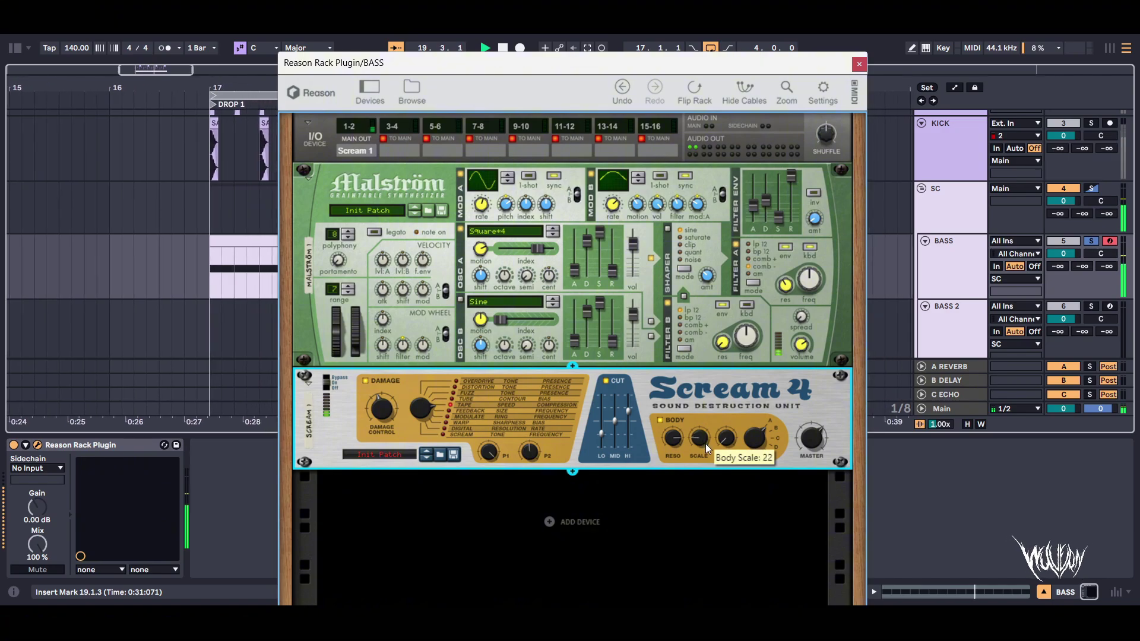
# Raise Body Resonance to 127, sweep Body Scale down to 0 and try different body types.
pyautogui.moveTo(706, 446); pyautogui.dragTo(746, 435)
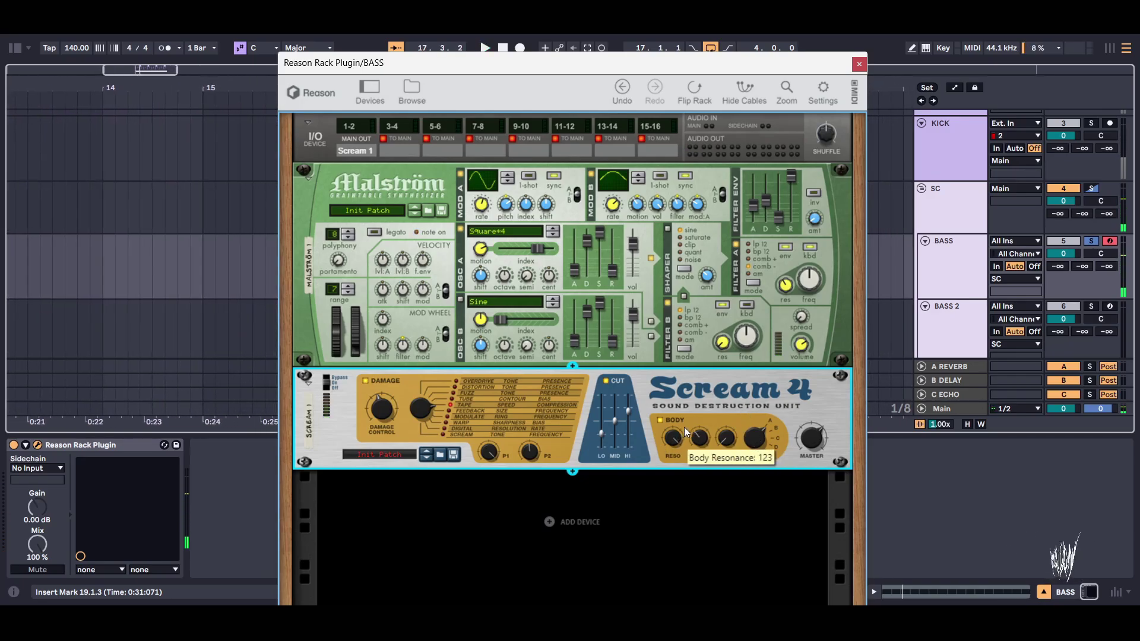
pyautogui.moveTo(692, 447); pyautogui.dragTo(748, 439)
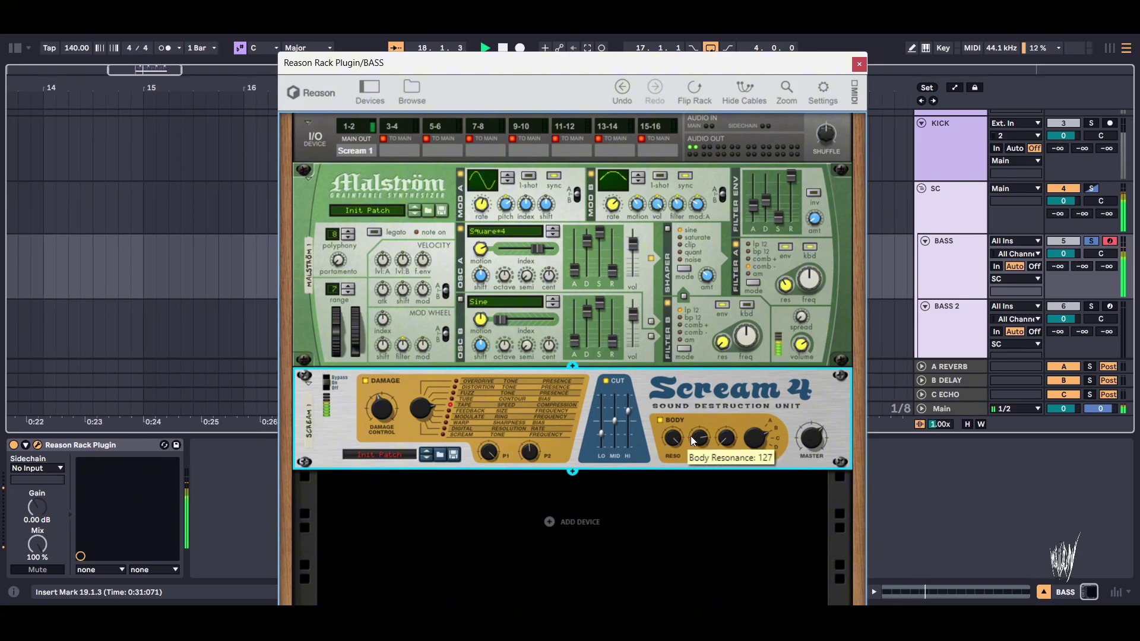
pyautogui.moveTo(747, 439); pyautogui.dragTo(745, 435)
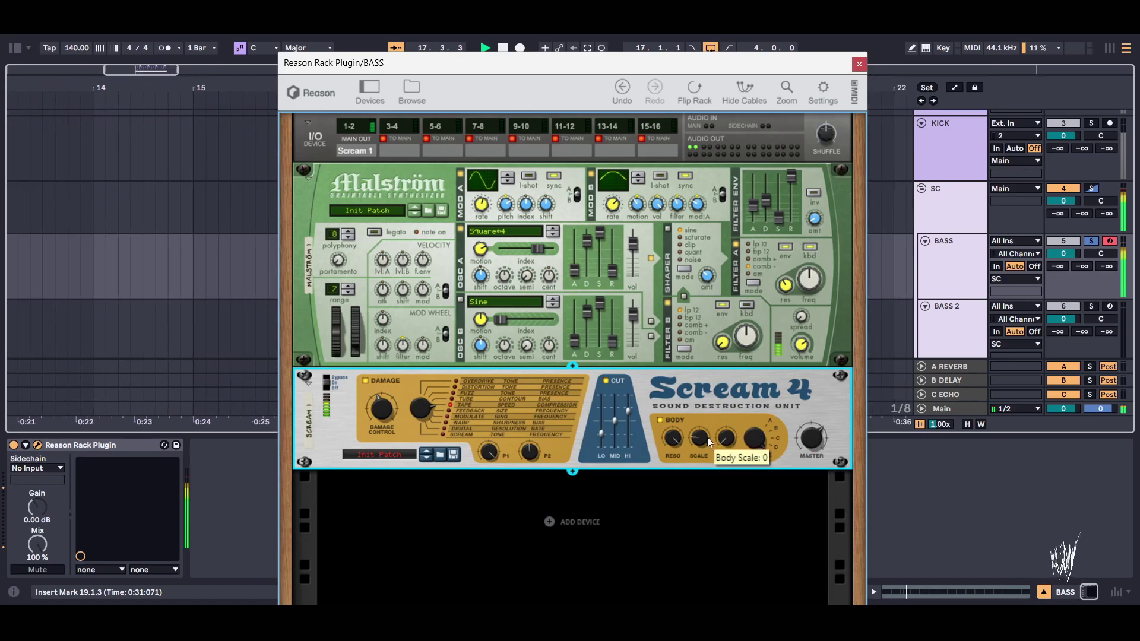
# Set Body Auto to 61, readjust Body Resonance and vary the Auto amount while auditioning the drop.
pyautogui.press('space')
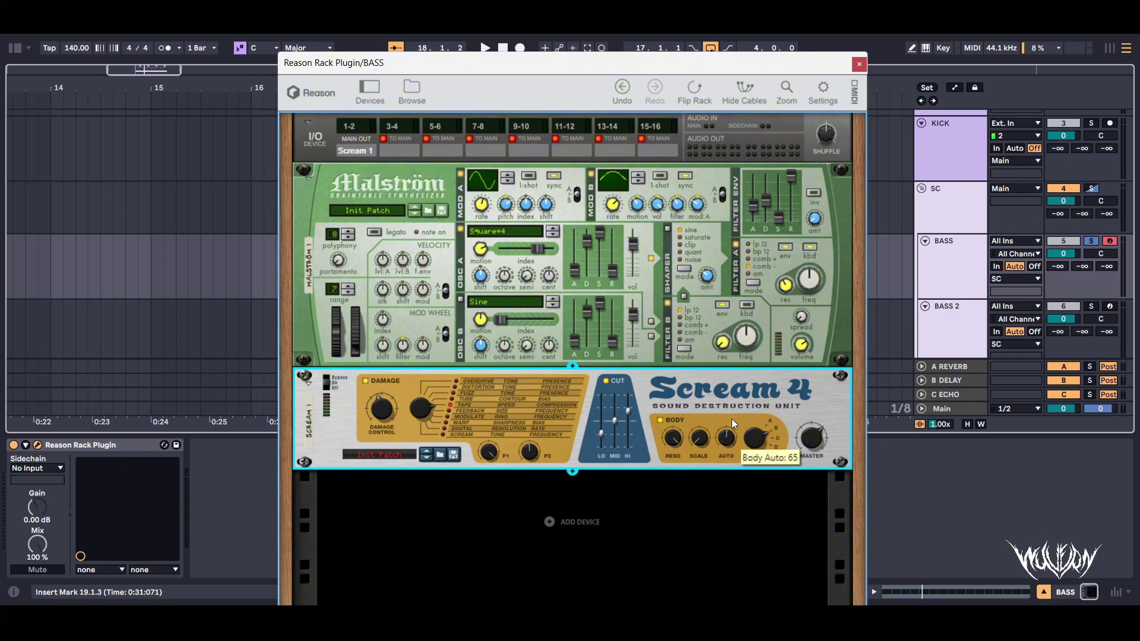
pyautogui.moveTo(731, 419); pyautogui.dragTo(735, 421)
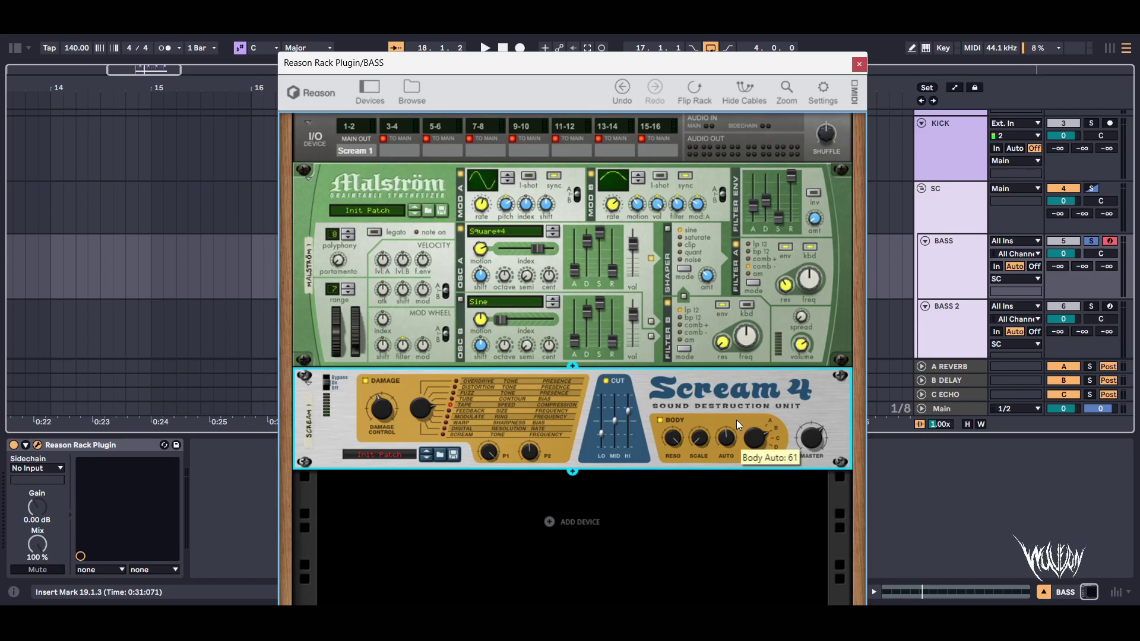
pyautogui.press('space')
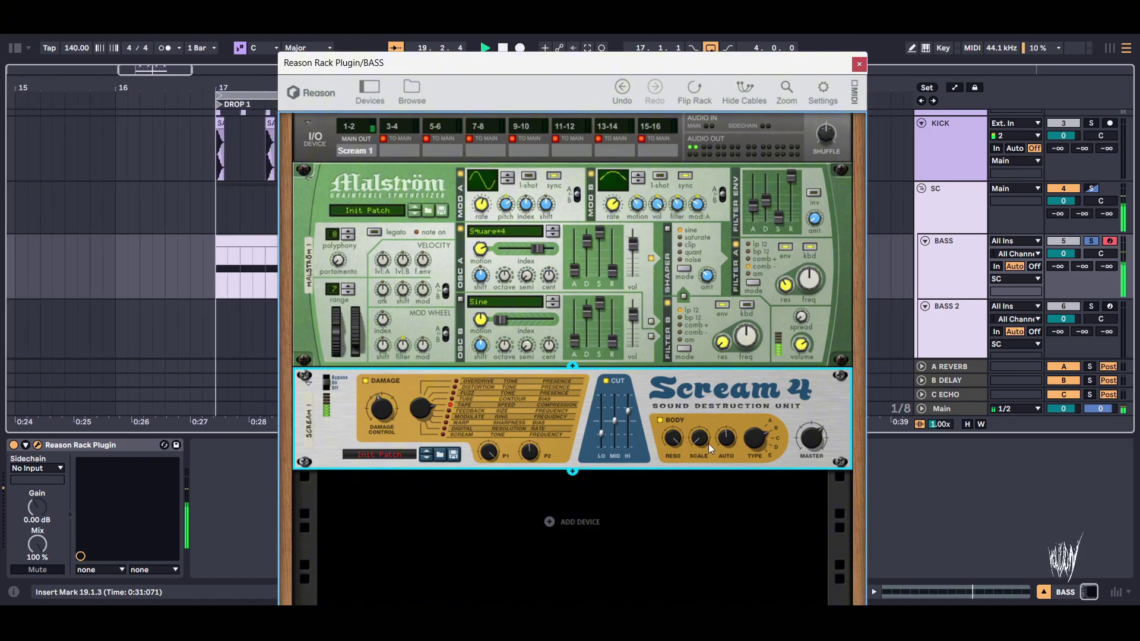
pyautogui.moveTo(670, 441); pyautogui.dragTo(689, 426)
pyautogui.press('space')
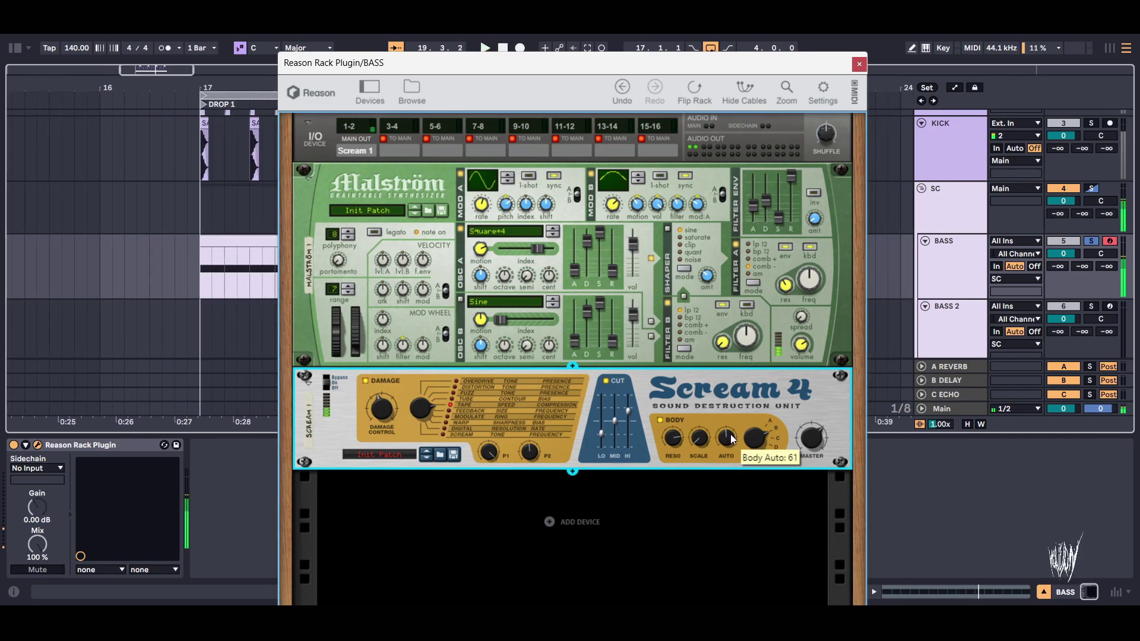
pyautogui.moveTo(726, 443); pyautogui.dragTo(748, 414)
pyautogui.press('space')
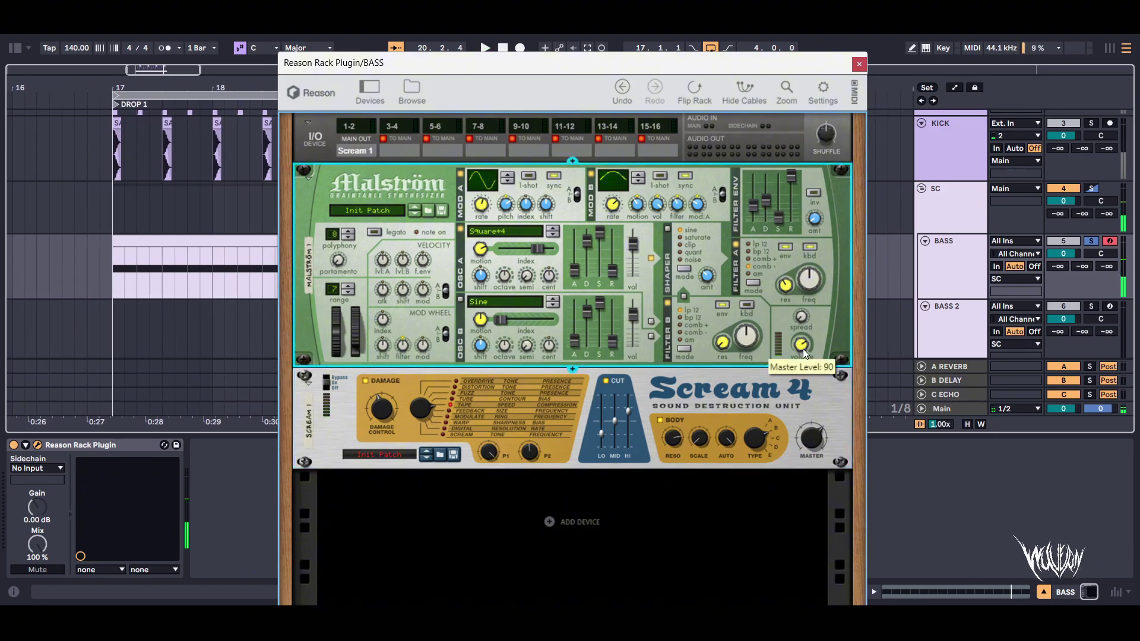
# Adjust Malström's master volume feeding Scream 4 and restart playback of the drop.
pyautogui.click(802, 347)
pyautogui.moveTo(807, 333); pyautogui.dragTo(824, 313)
pyautogui.press('space')
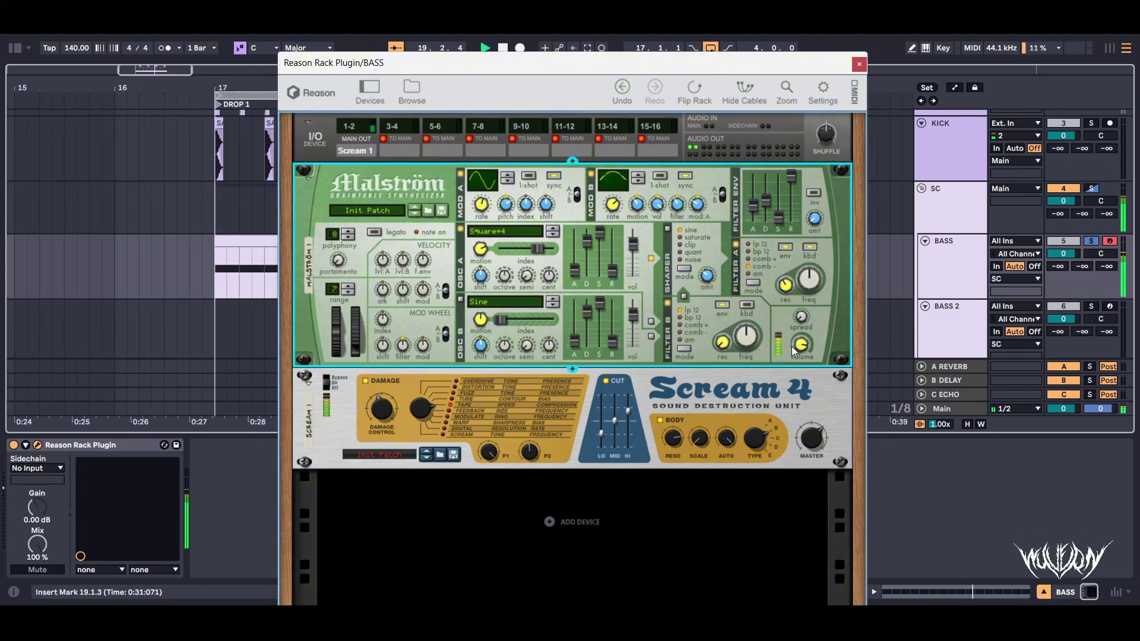
# Readjust the Auto amount and Type in Scream 4's Body section and set Body Scale to about 70.
pyautogui.click(729, 442)
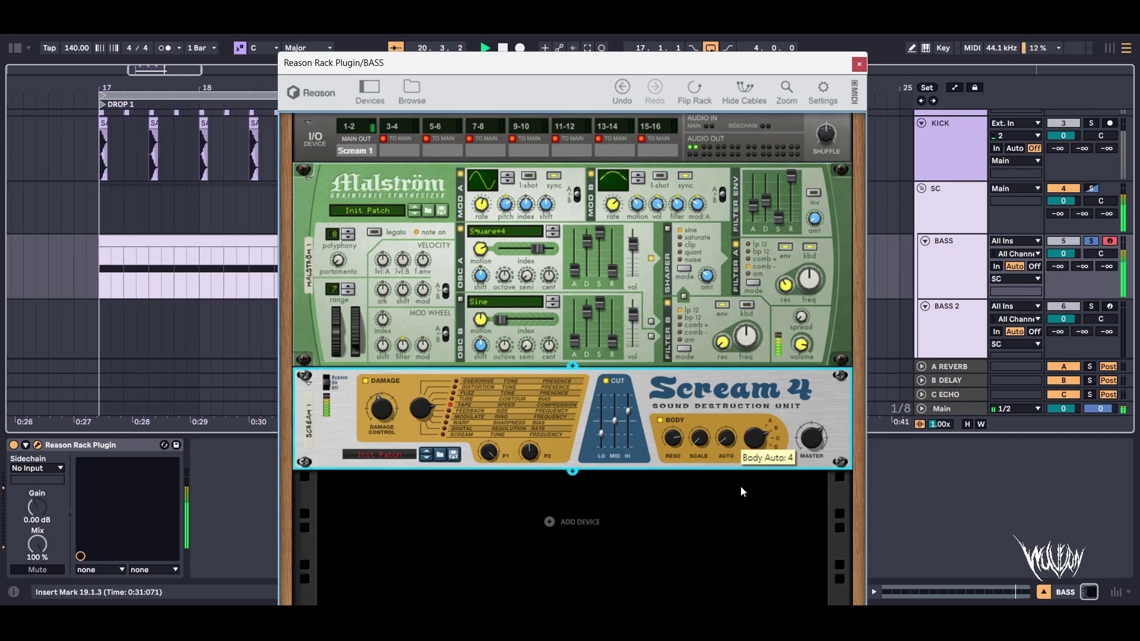
pyautogui.moveTo(753, 451); pyautogui.dragTo(757, 452)
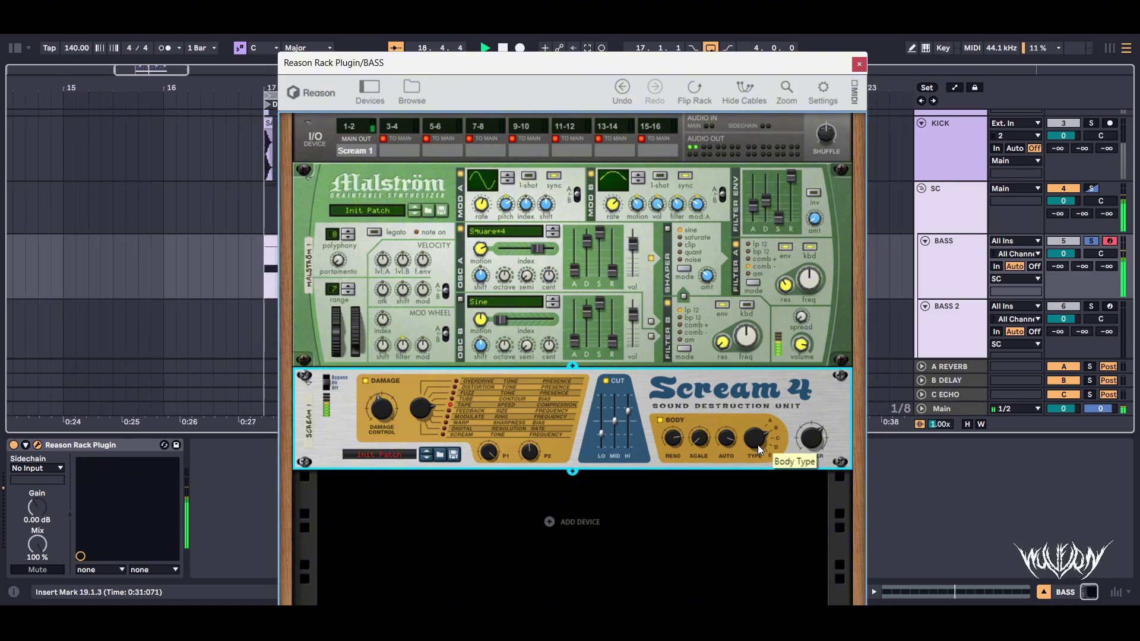
pyautogui.press('space')
pyautogui.moveTo(699, 438); pyautogui.dragTo(707, 425)
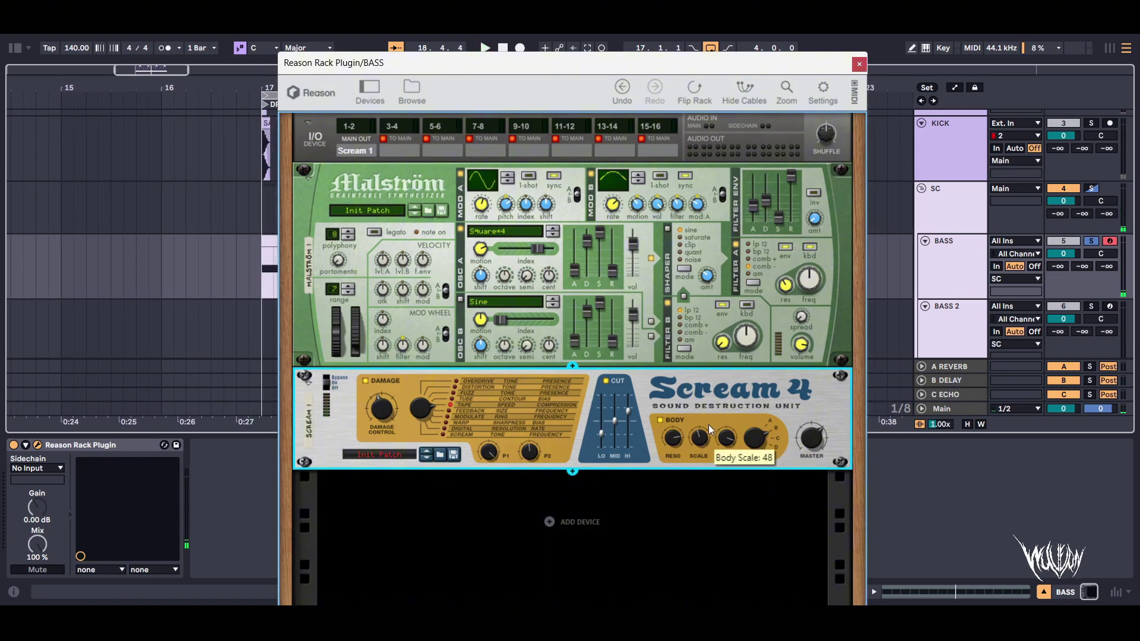
pyautogui.press('space')
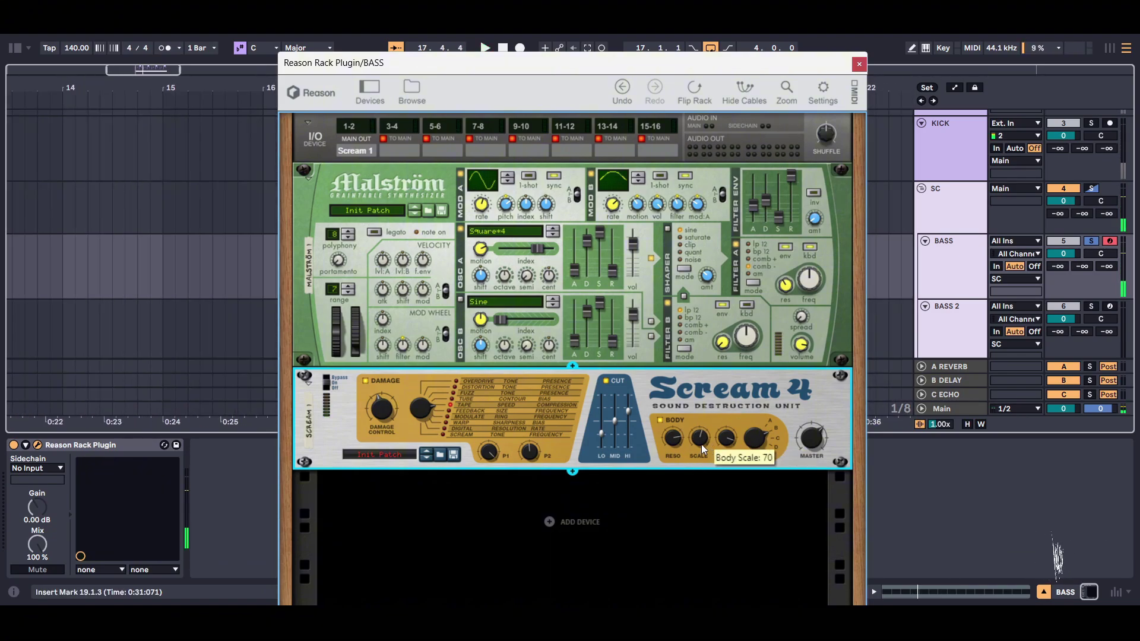
# Set Scream 4's Body Scale to about 46 and audition the drop.
pyautogui.moveTo(706, 458); pyautogui.dragTo(711, 425)
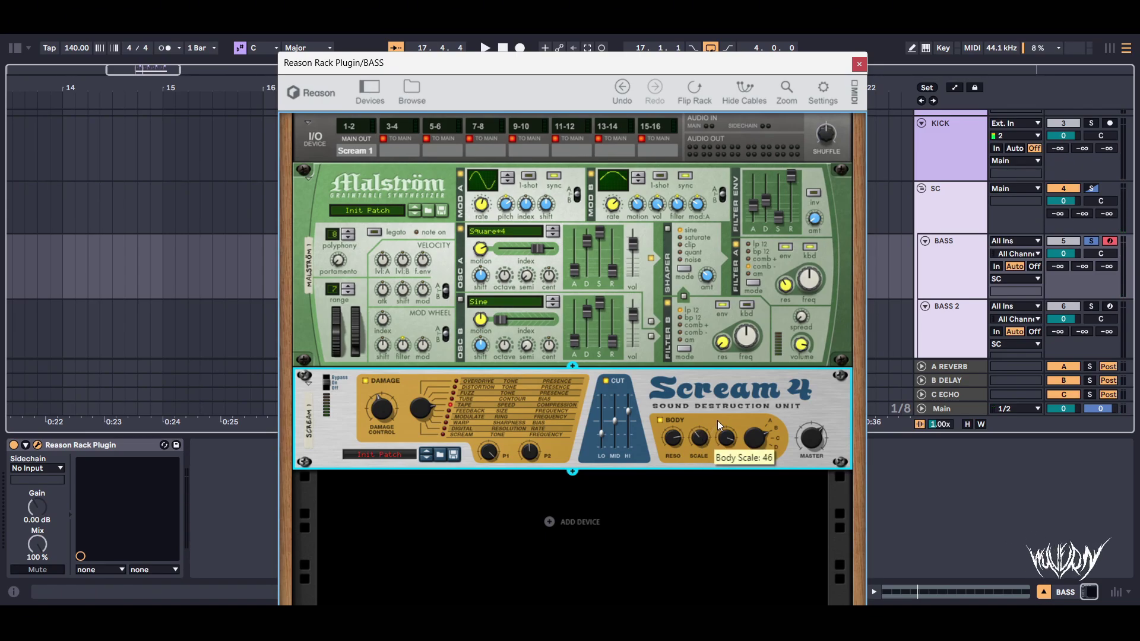
pyautogui.press('space')
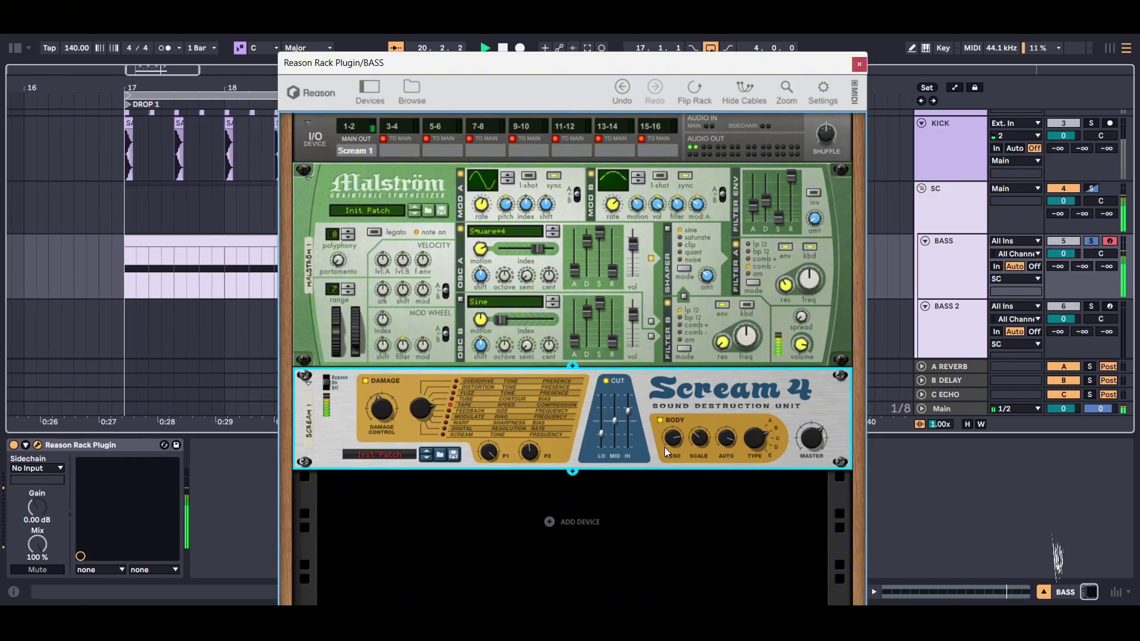
pyautogui.press('space')
pyautogui.moveTo(729, 438)
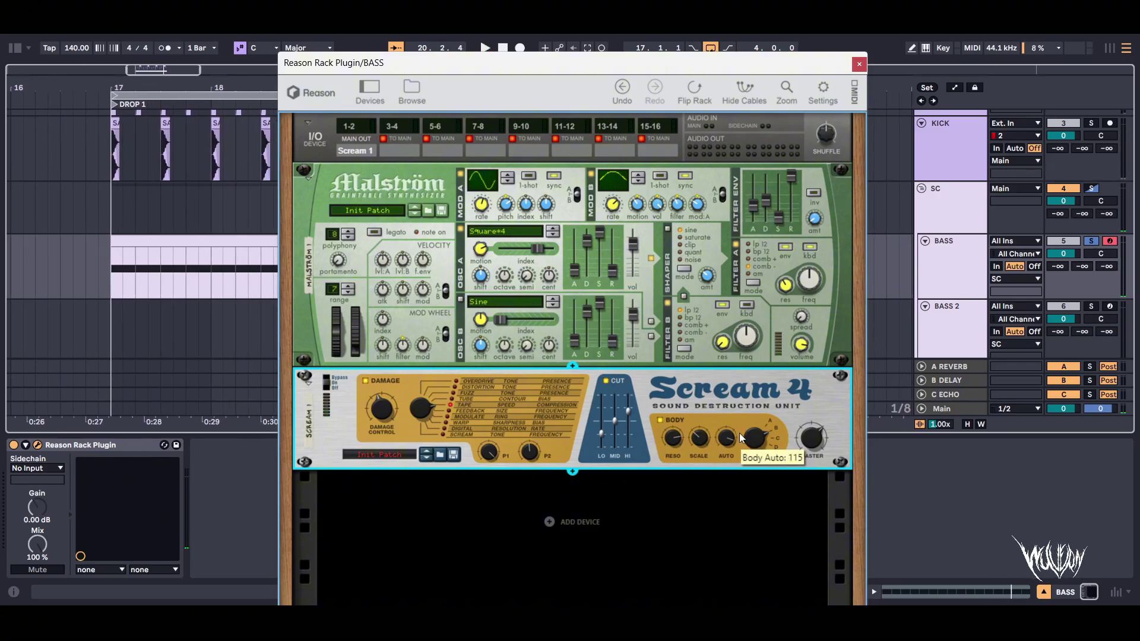
# Set Scream 4's Body Resonance to 58 and Body Scale to 77, auditioning the drop and toggling the Body section to compare.
pyautogui.moveTo(683, 445)
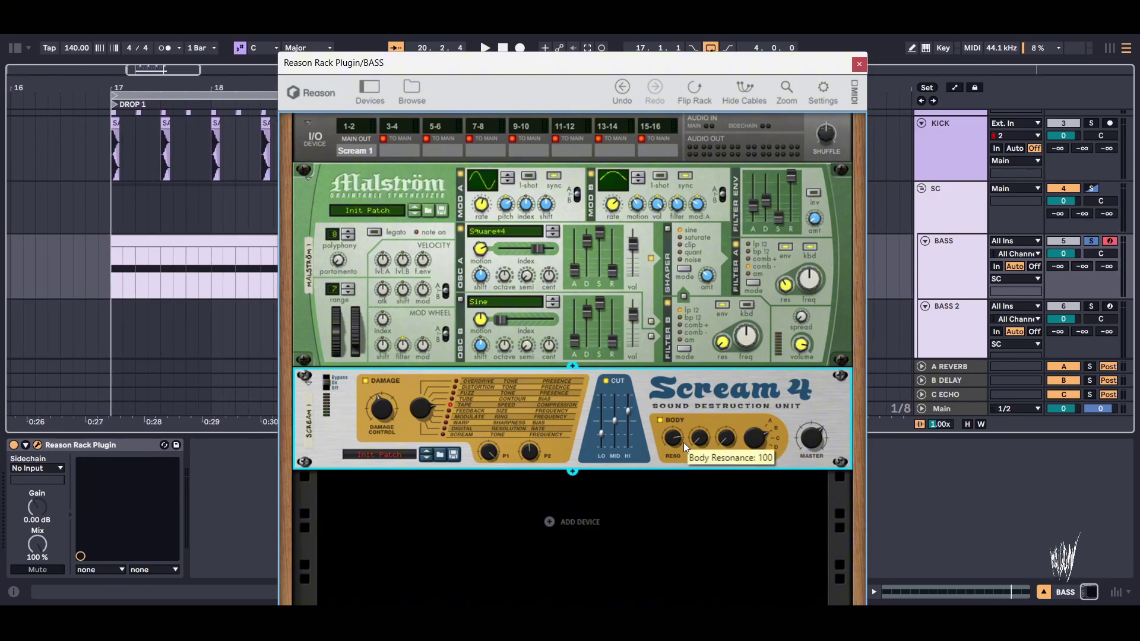
pyautogui.moveTo(682, 442); pyautogui.dragTo(683, 434)
pyautogui.press('space')
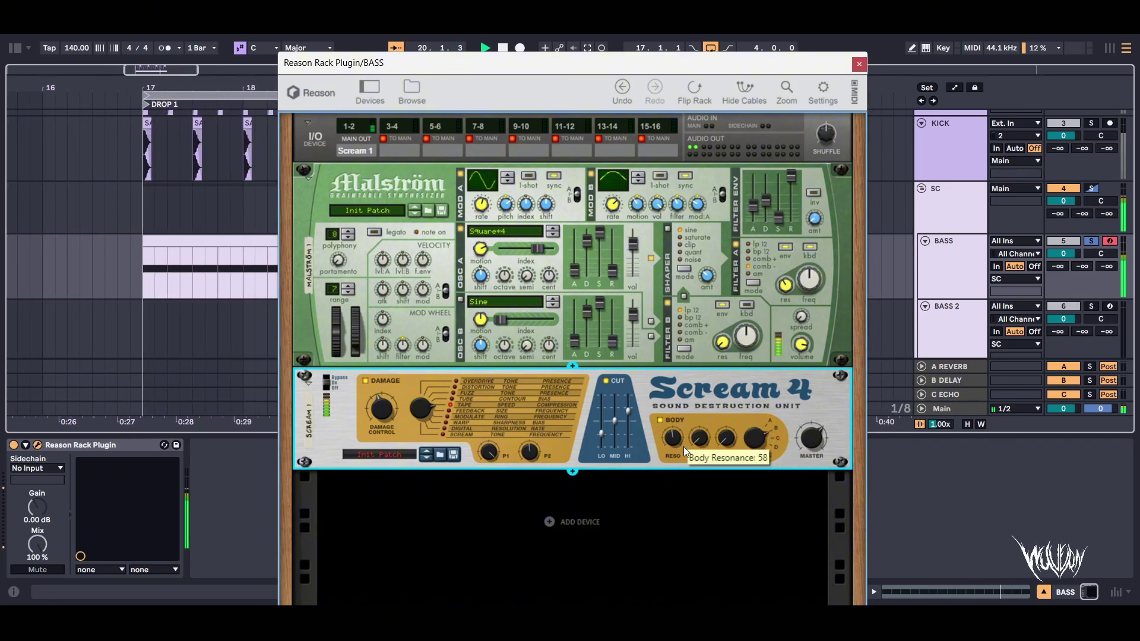
pyautogui.press('space')
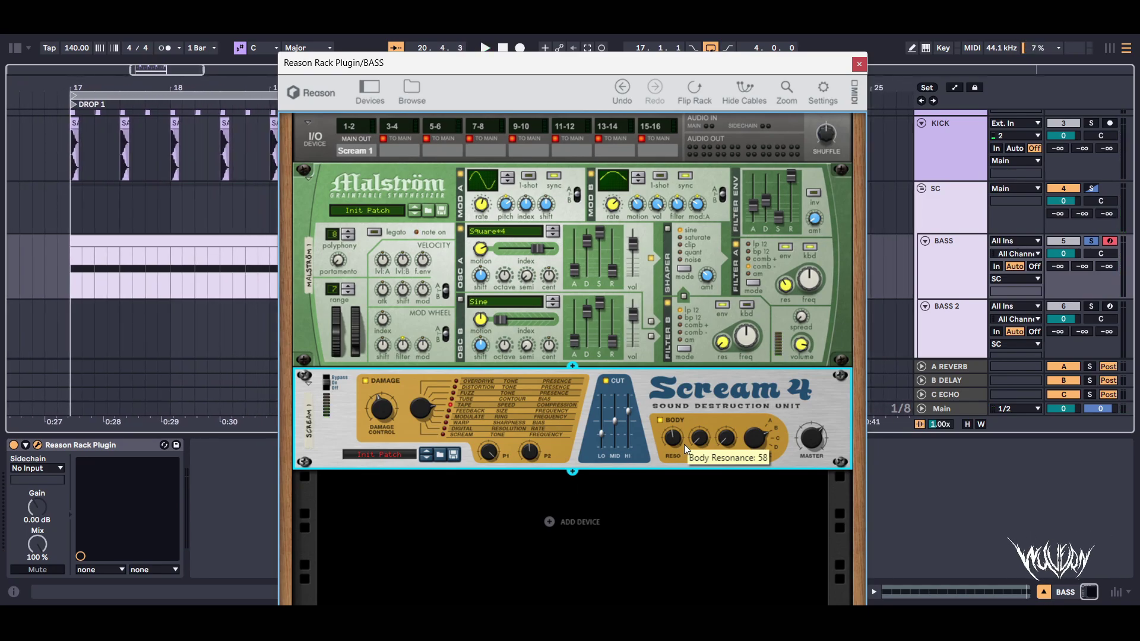
pyautogui.press('space')
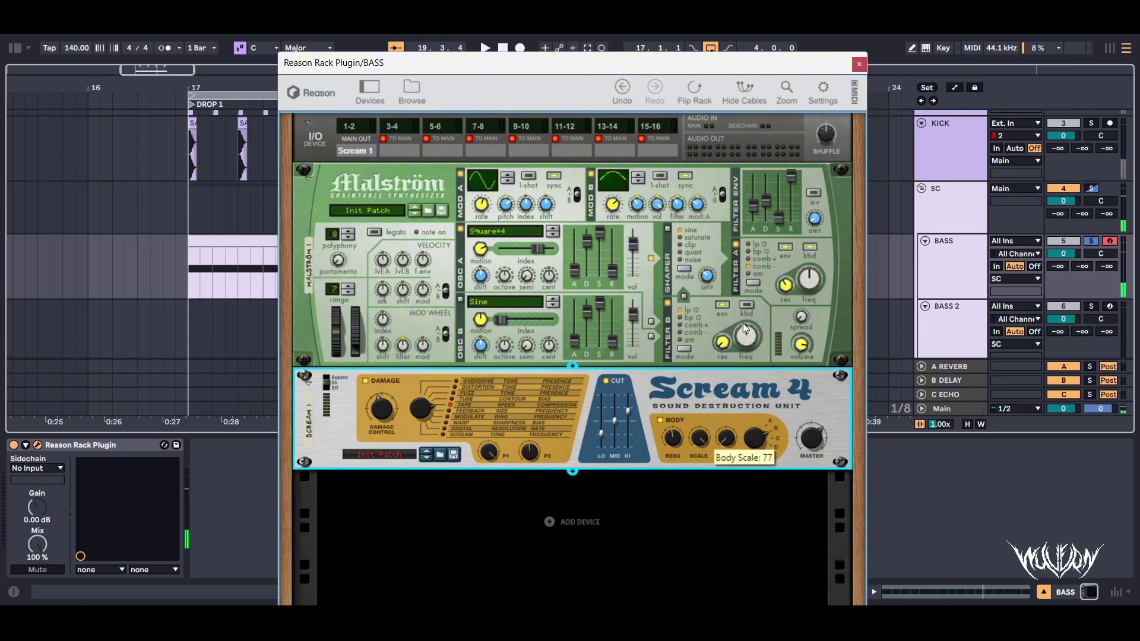
pyautogui.click(660, 420)
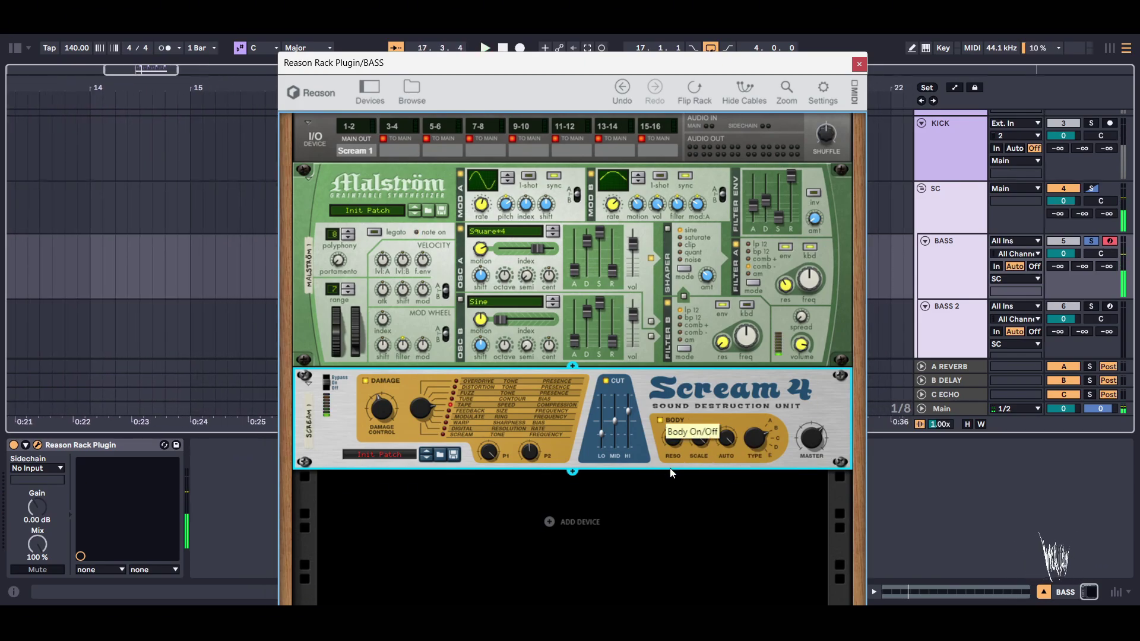
# Add a CF-101 Chorus/Flanger after Scream 4 and sync its LFO rate to the tempo.
pyautogui.rightClick(681, 457)
pyautogui.moveTo(772, 356)
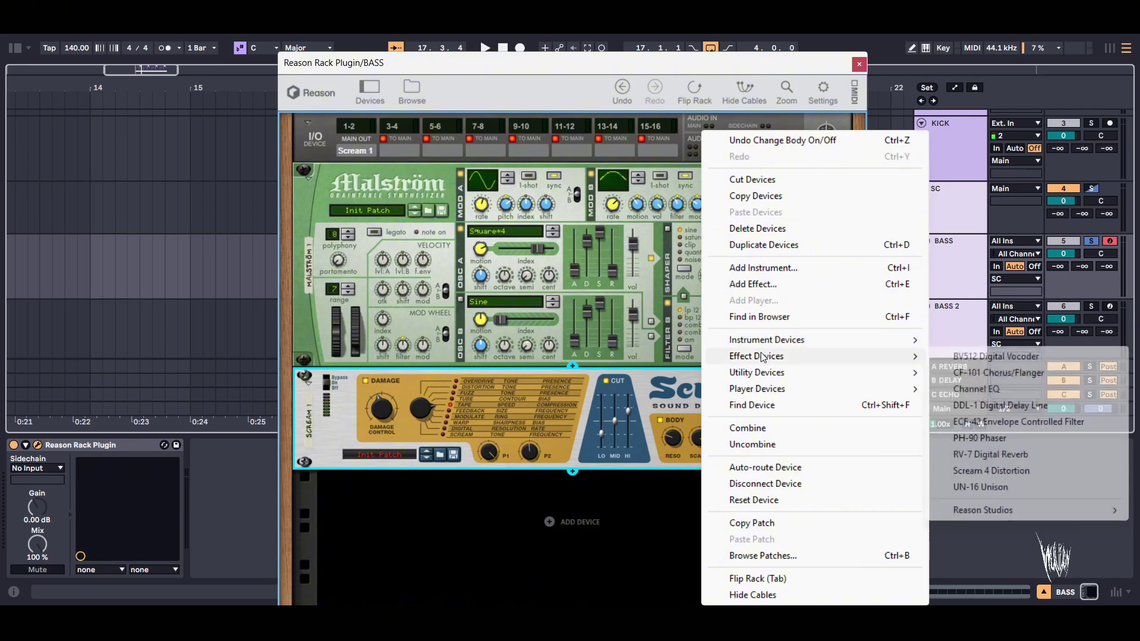
pyautogui.click(997, 372)
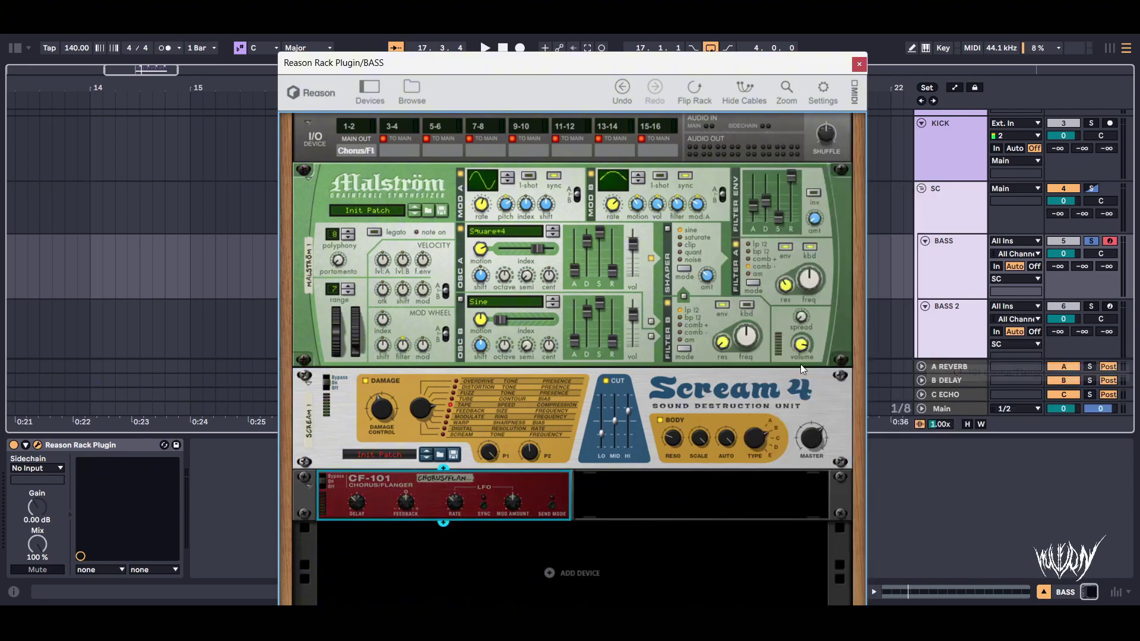
pyautogui.click(484, 500)
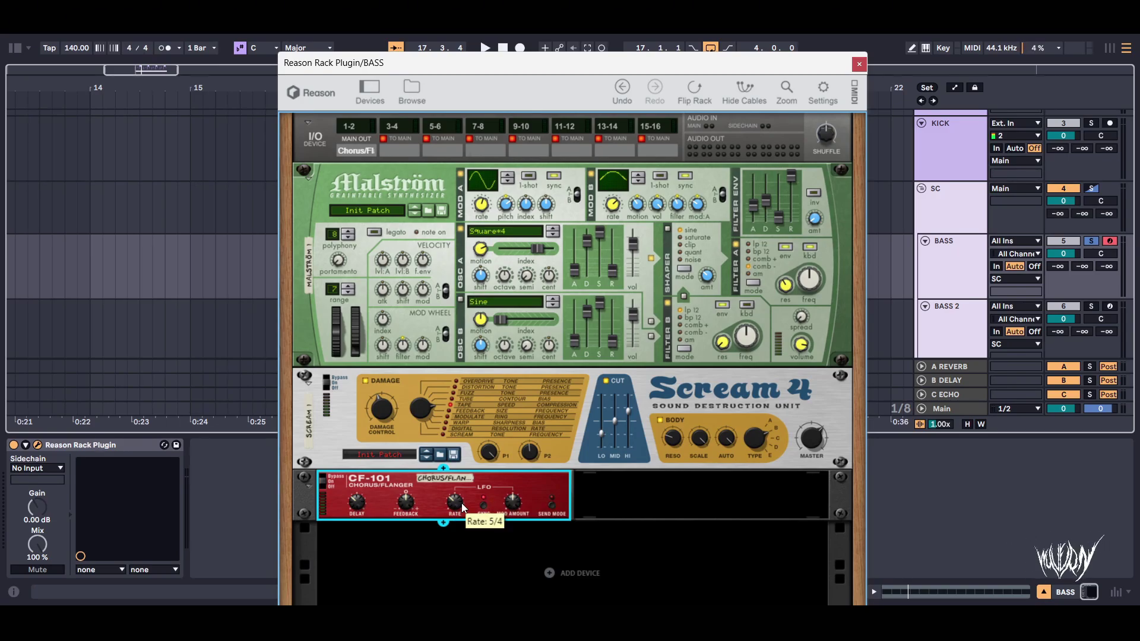
# Adjust the chorus/flanger's Delay and LFO Mod Amount while auditioning the drop.
pyautogui.moveTo(356, 494); pyautogui.dragTo(393, 476)
pyautogui.press('space')
pyautogui.press('space')
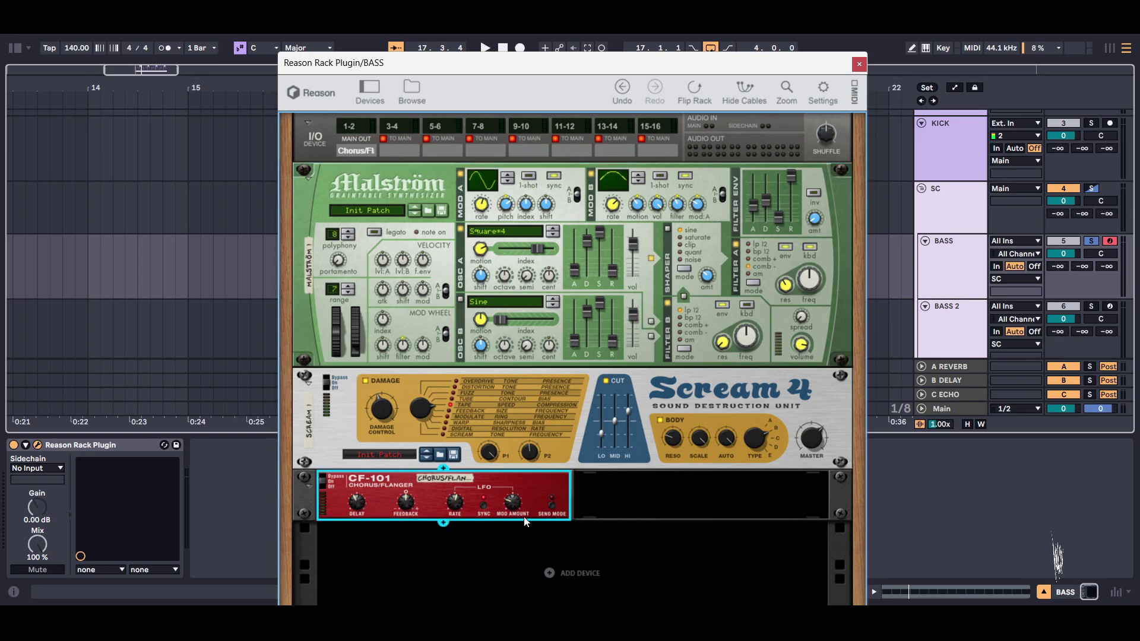
pyautogui.press('space')
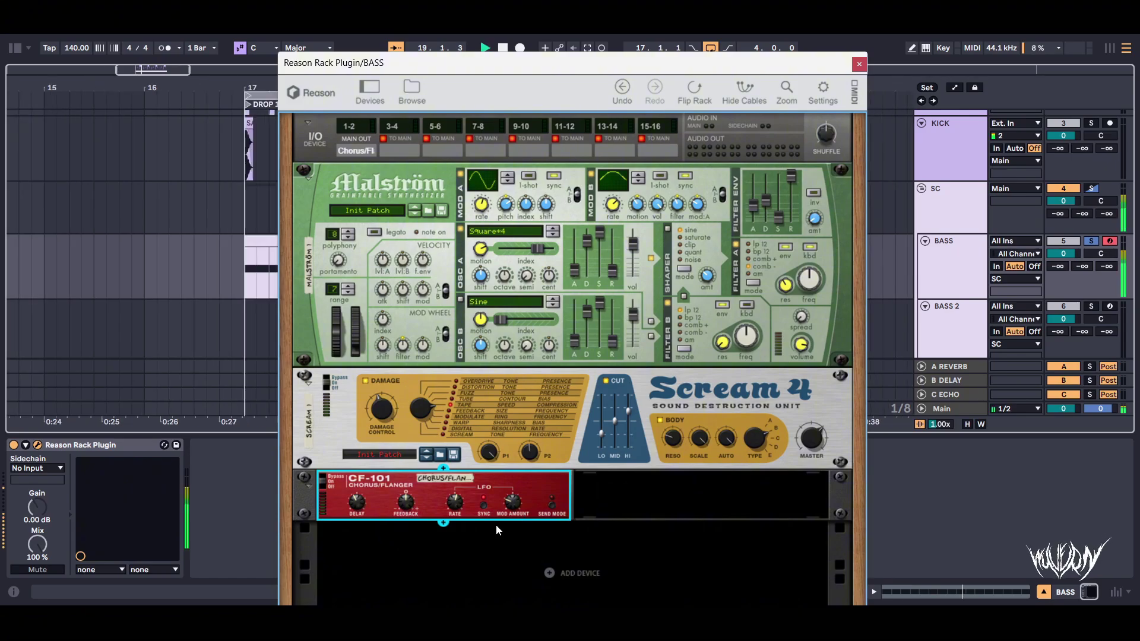
pyautogui.moveTo(512, 497)
pyautogui.mouseDown()
pyautogui.moveTo(527, 475)
pyautogui.moveTo(520, 492)
pyautogui.mouseUp()
pyautogui.press('space')
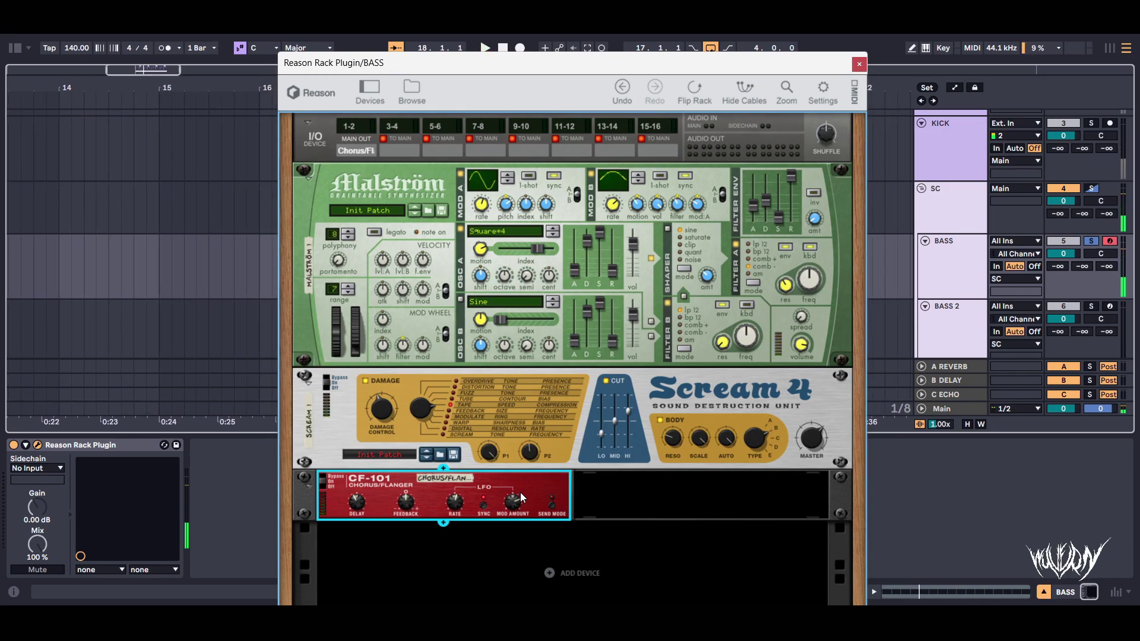
# Set the chorus/flanger's Delay to 92 and Feedback to -30, auditioning the drop between adjustments.
pyautogui.moveTo(361, 500)
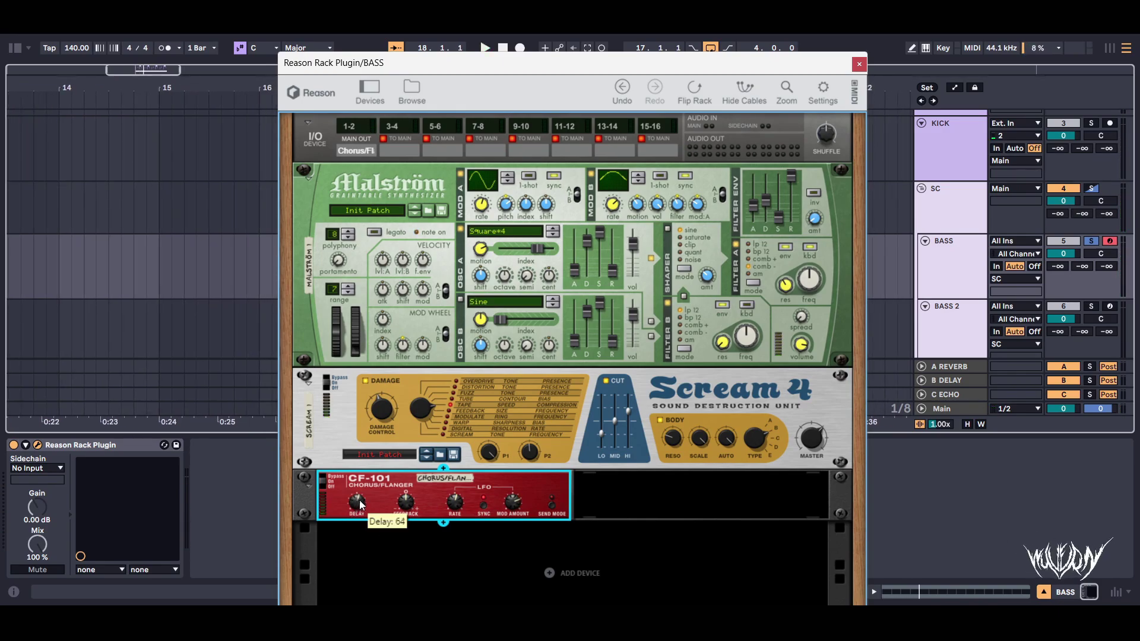
pyautogui.moveTo(361, 500); pyautogui.dragTo(362, 504)
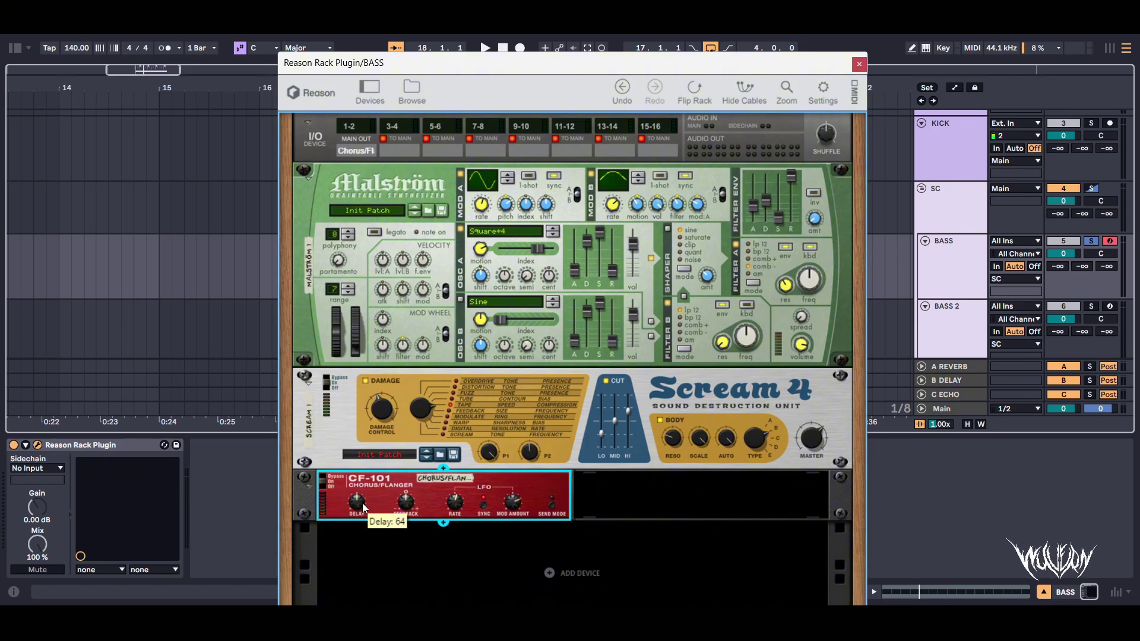
pyautogui.moveTo(362, 503); pyautogui.dragTo(358, 514)
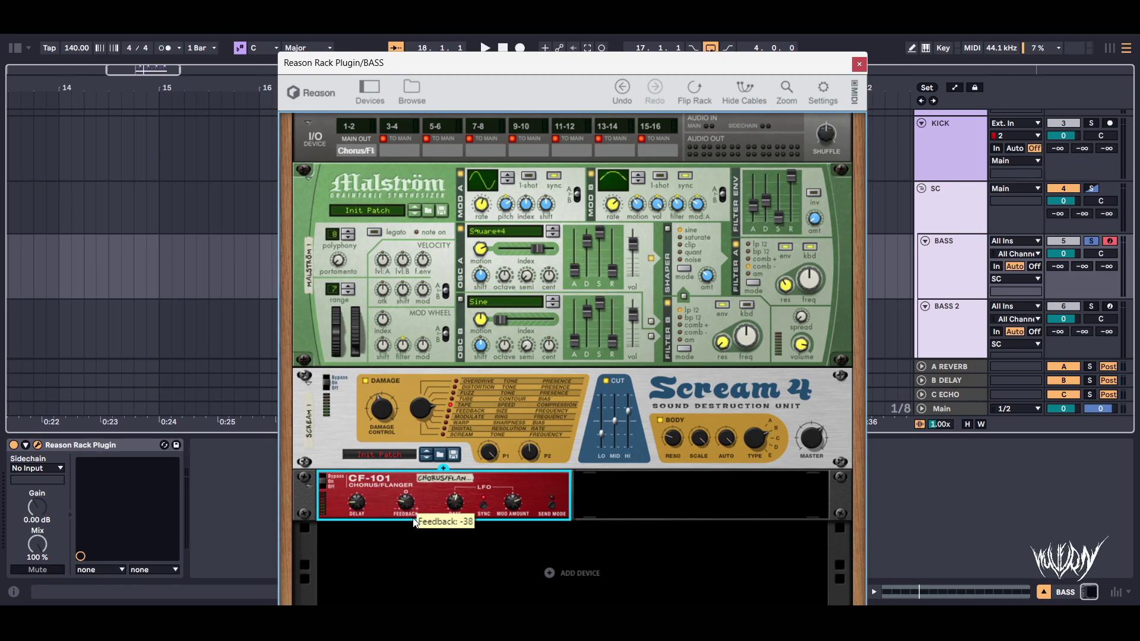
pyautogui.press('space')
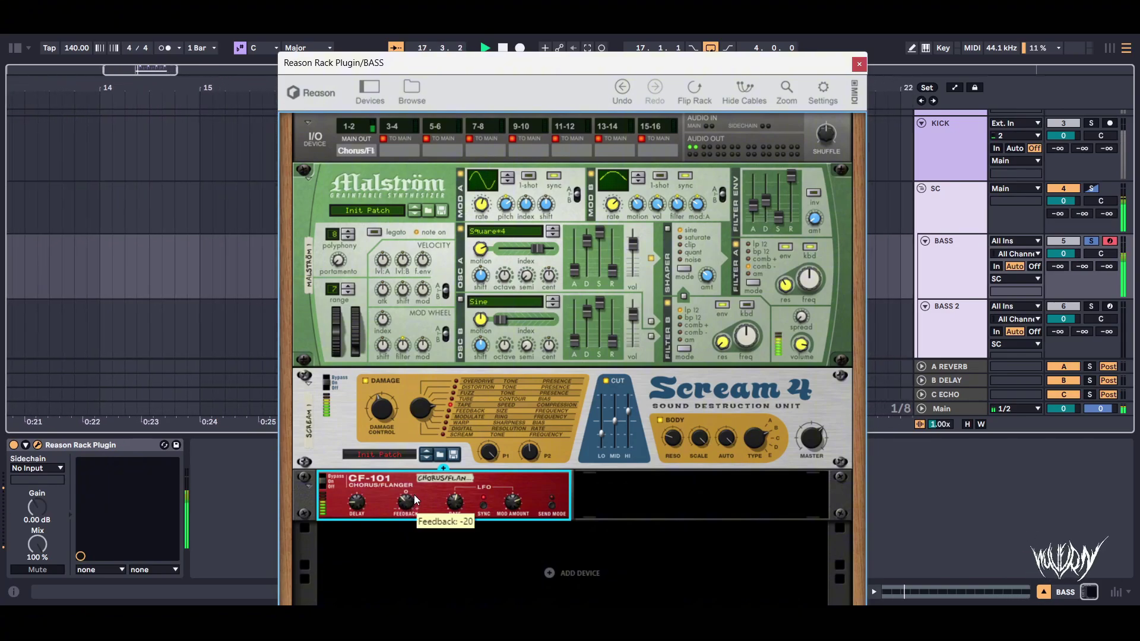
pyautogui.moveTo(414, 500); pyautogui.dragTo(416, 502)
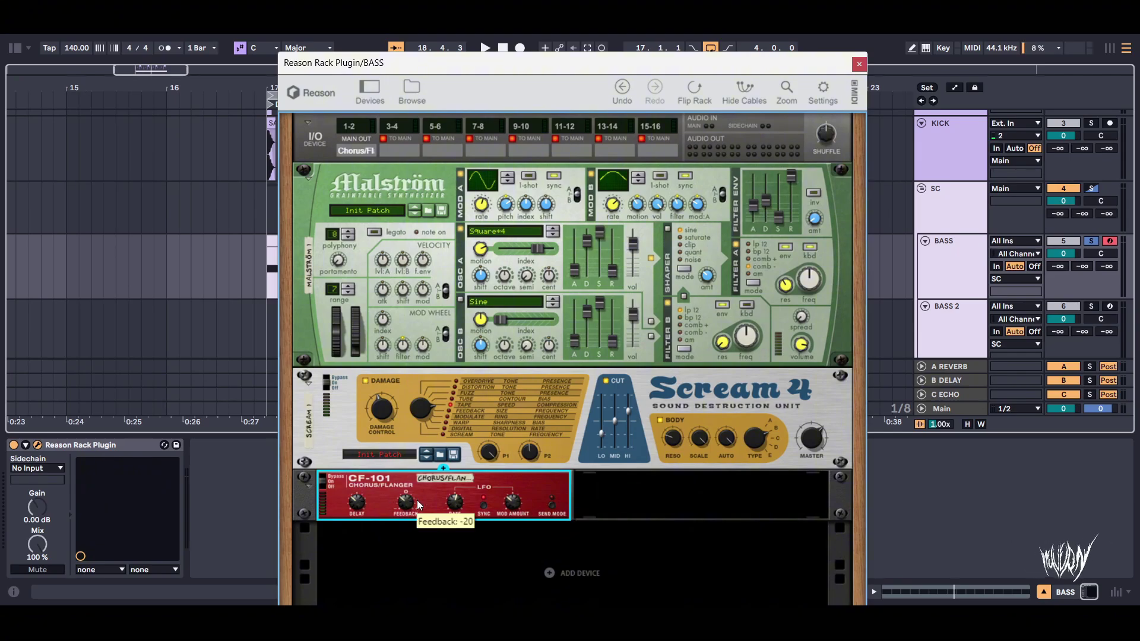
pyautogui.moveTo(425, 492)
pyautogui.mouseDown()
pyautogui.moveTo(432, 478)
pyautogui.moveTo(409, 505)
pyautogui.moveTo(419, 508)
pyautogui.mouseUp()
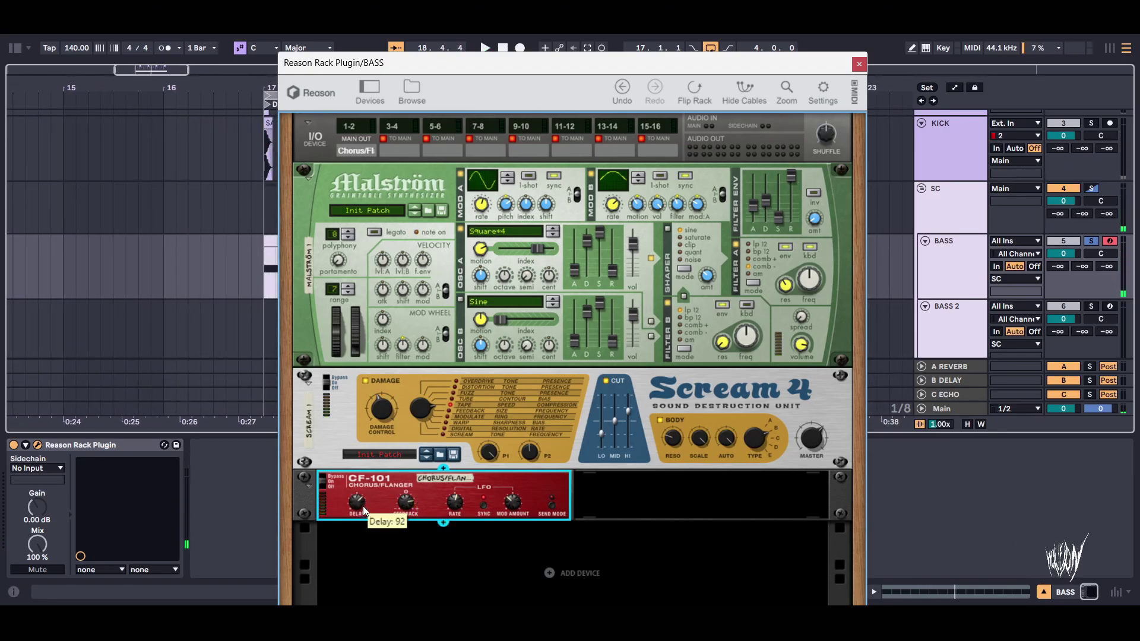
pyautogui.moveTo(365, 527); pyautogui.dragTo(412, 499)
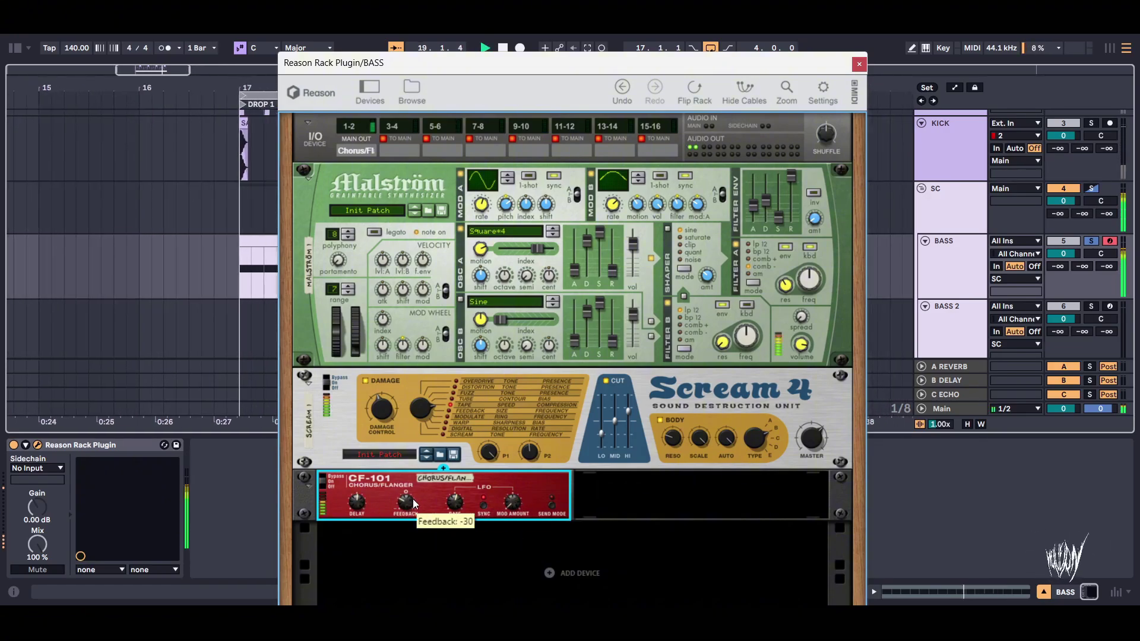
# Readjust the chorus/flanger's Delay and set its Modulation Amount to 32 during playback.
pyautogui.click(734, 242)
pyautogui.click(356, 501)
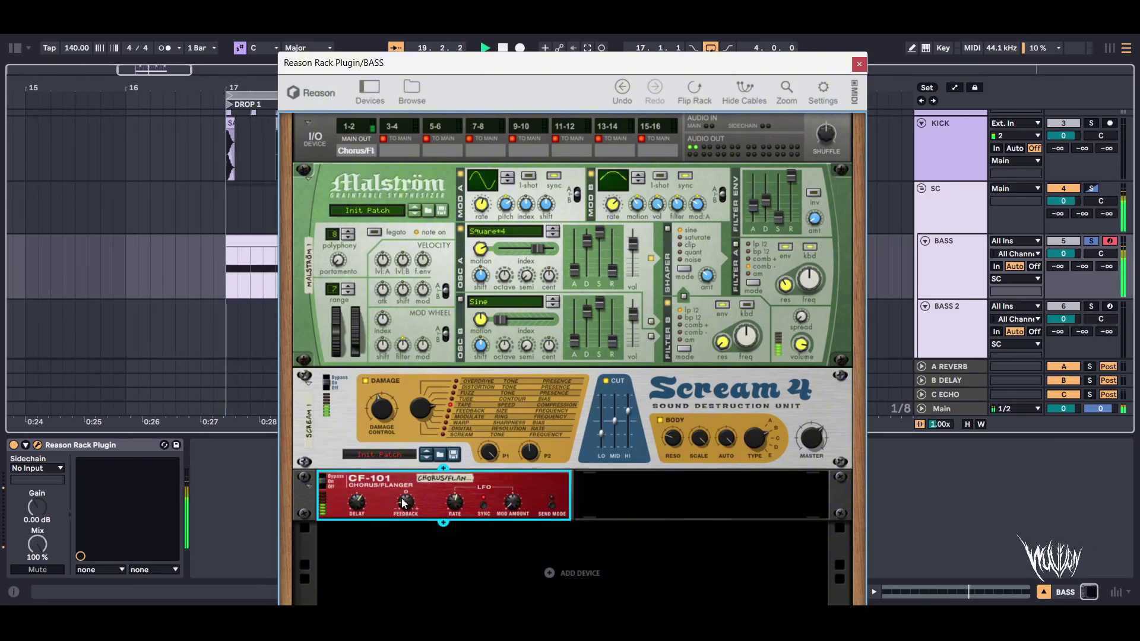
pyautogui.moveTo(514, 498)
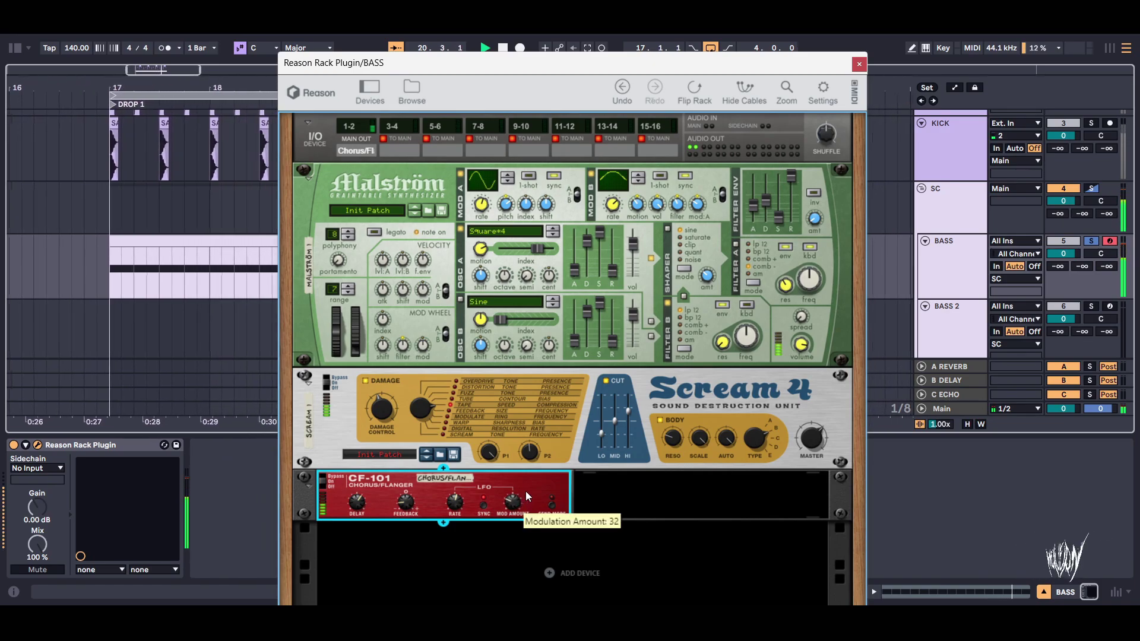
pyautogui.press('space')
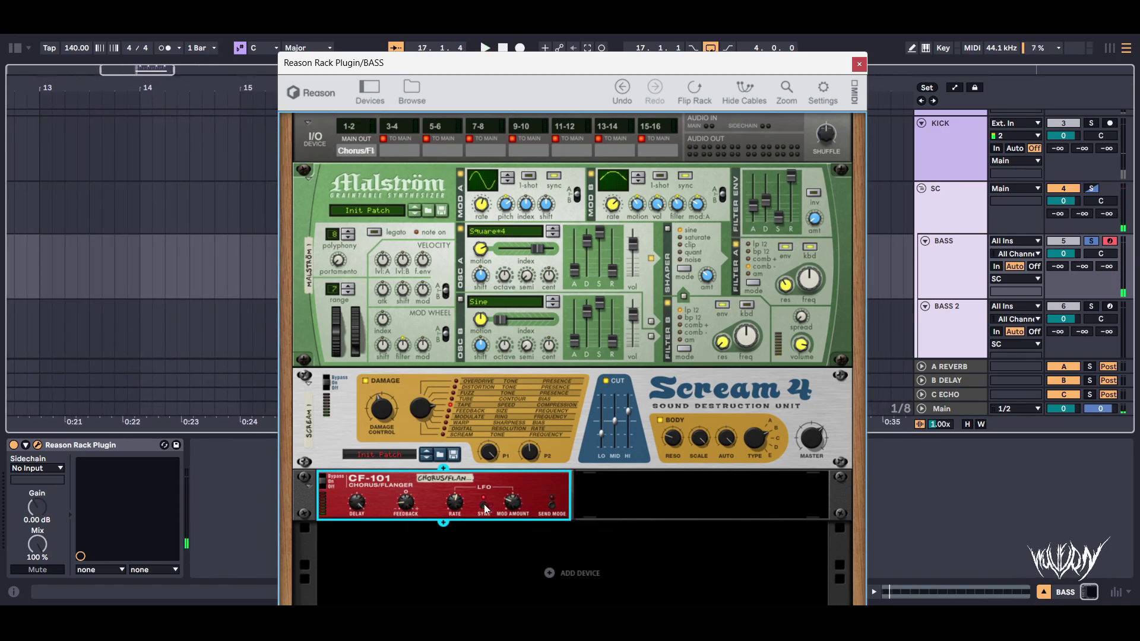
# Replay the drop and set the chorus/flanger's Feedback to about 18.
pyautogui.press('space')
pyautogui.moveTo(409, 503)
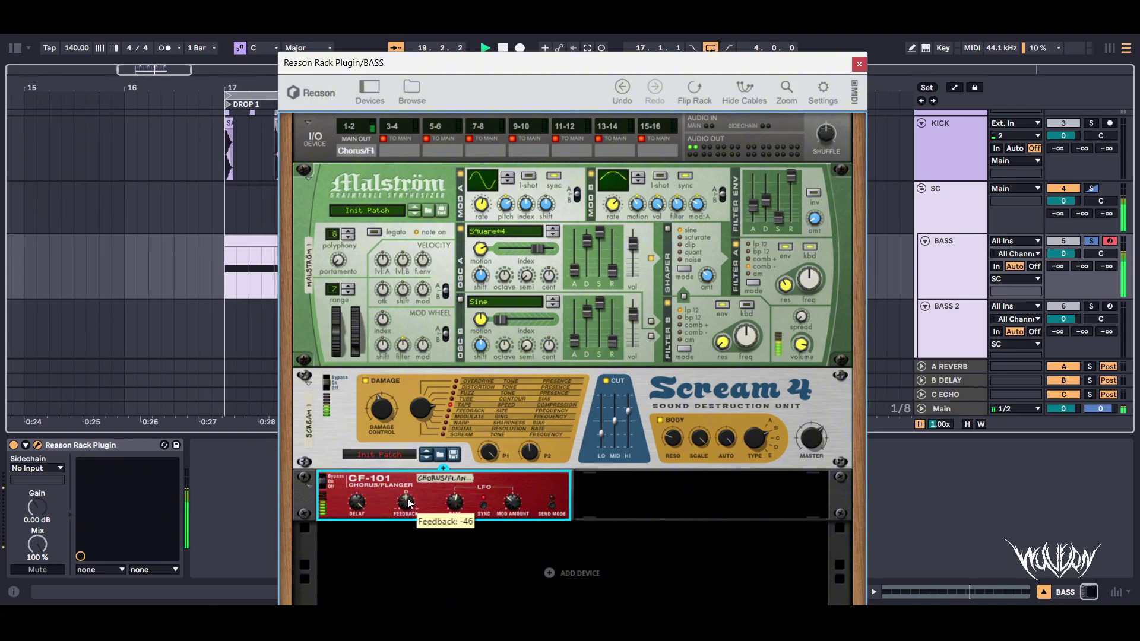
pyautogui.moveTo(408, 503)
pyautogui.mouseDown()
pyautogui.moveTo(416, 486)
pyautogui.moveTo(421, 492)
pyautogui.mouseUp()
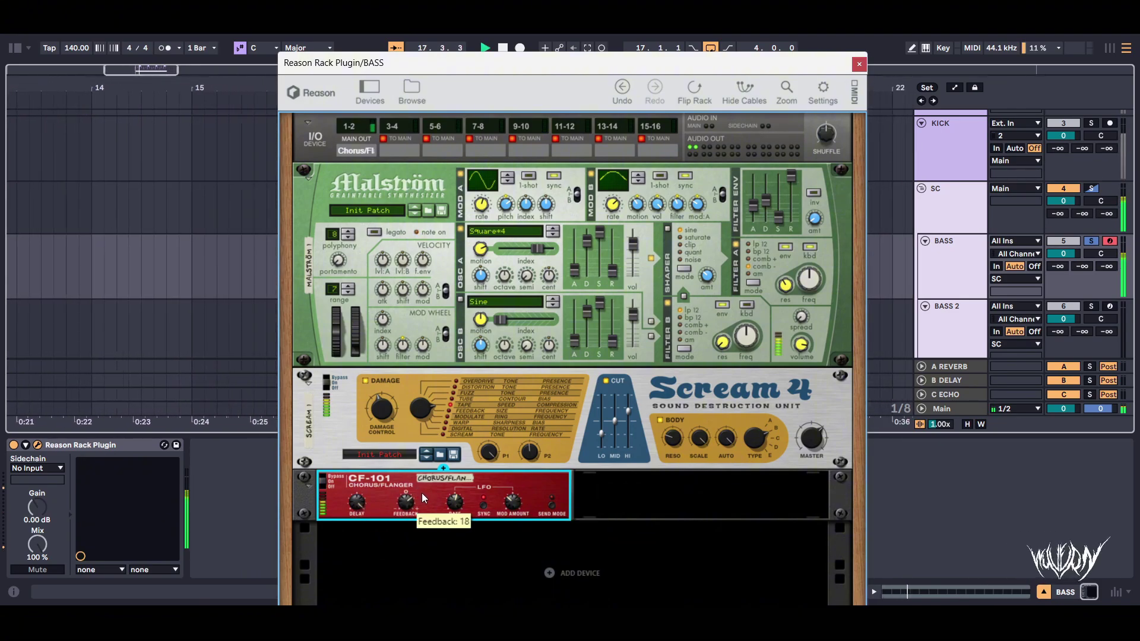
pyautogui.press('space')
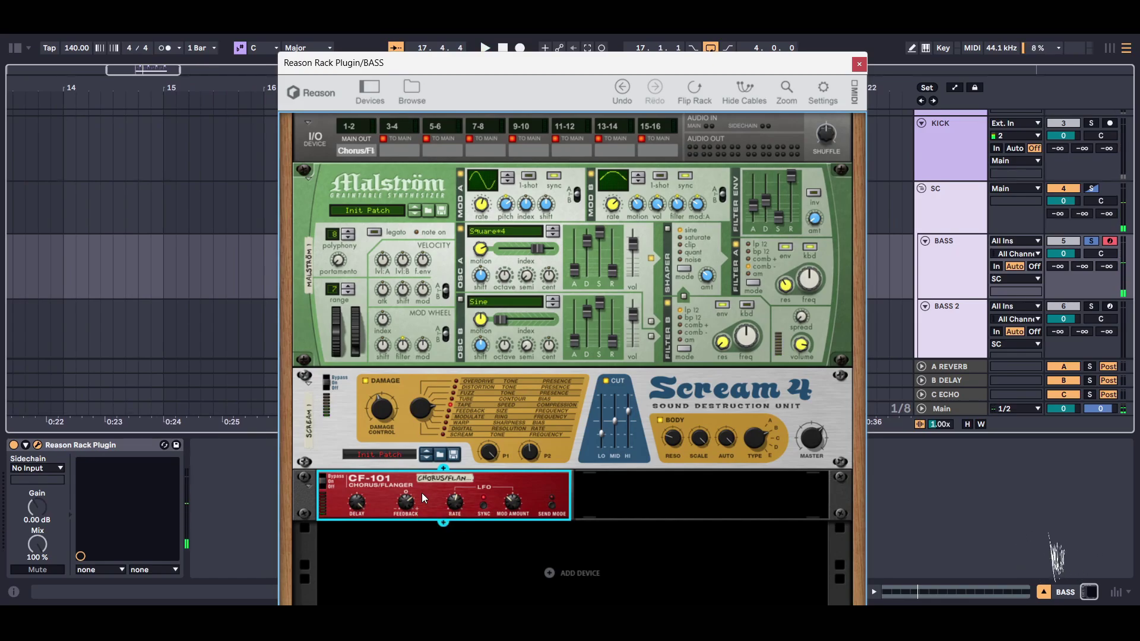
# Add a DDL-1 Digital Delay Line after the chorus/flanger and set its delay time to 2 steps.
pyautogui.rightClick(568, 519)
pyautogui.moveTo(899, 450)
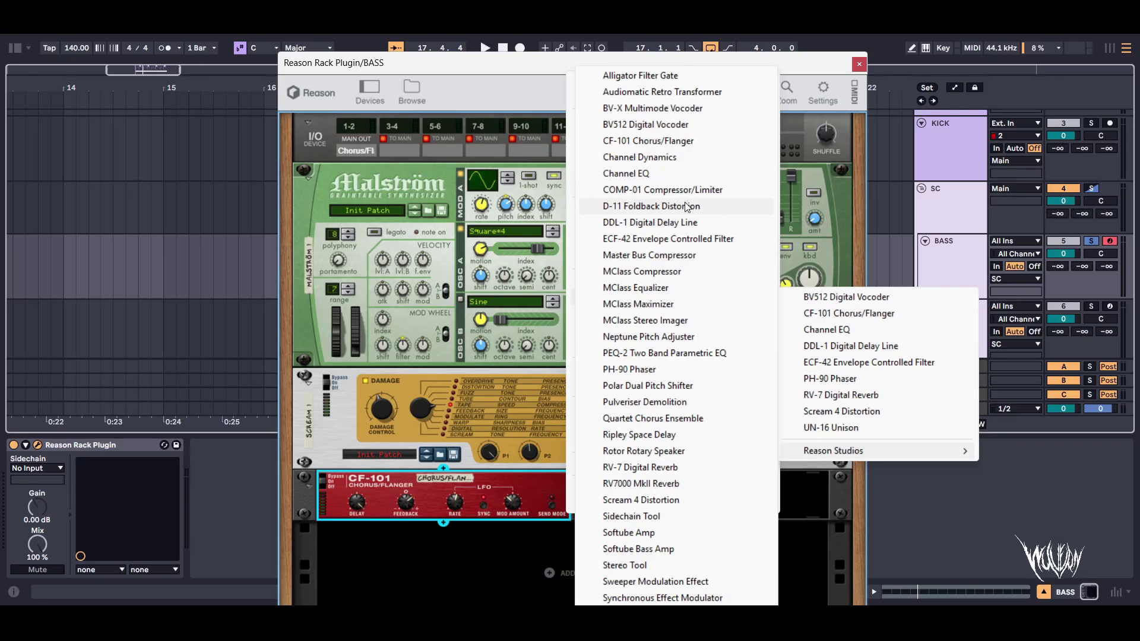
pyautogui.click(673, 228)
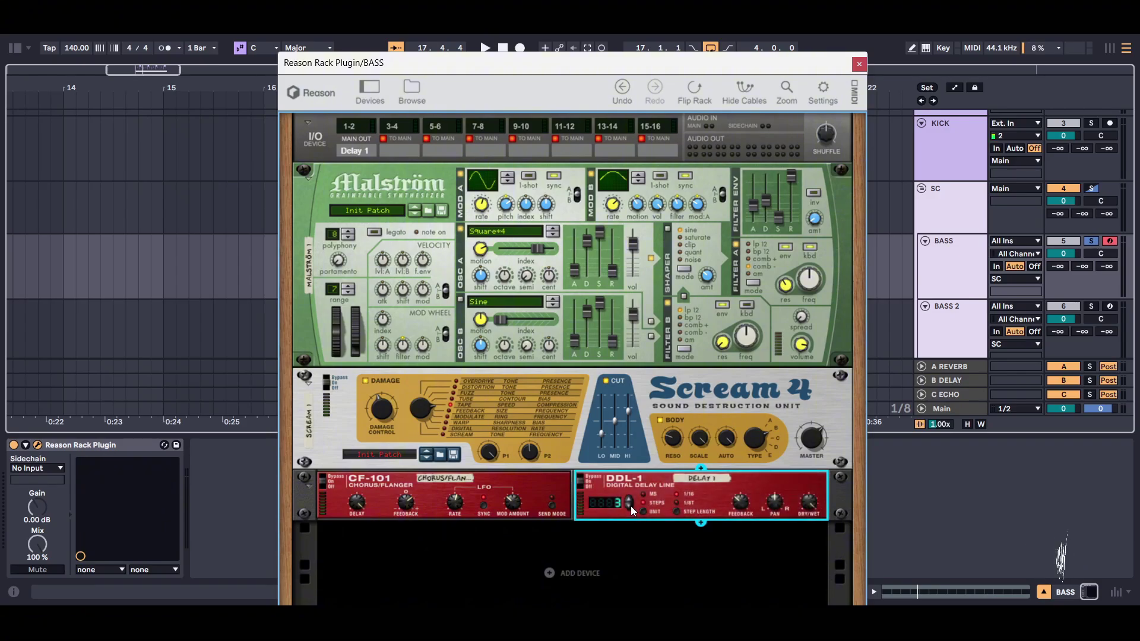
# Play the drop and set the DDL-1's Dry/Wet Balance to about 16 and Feedback to 12.
pyautogui.press('space')
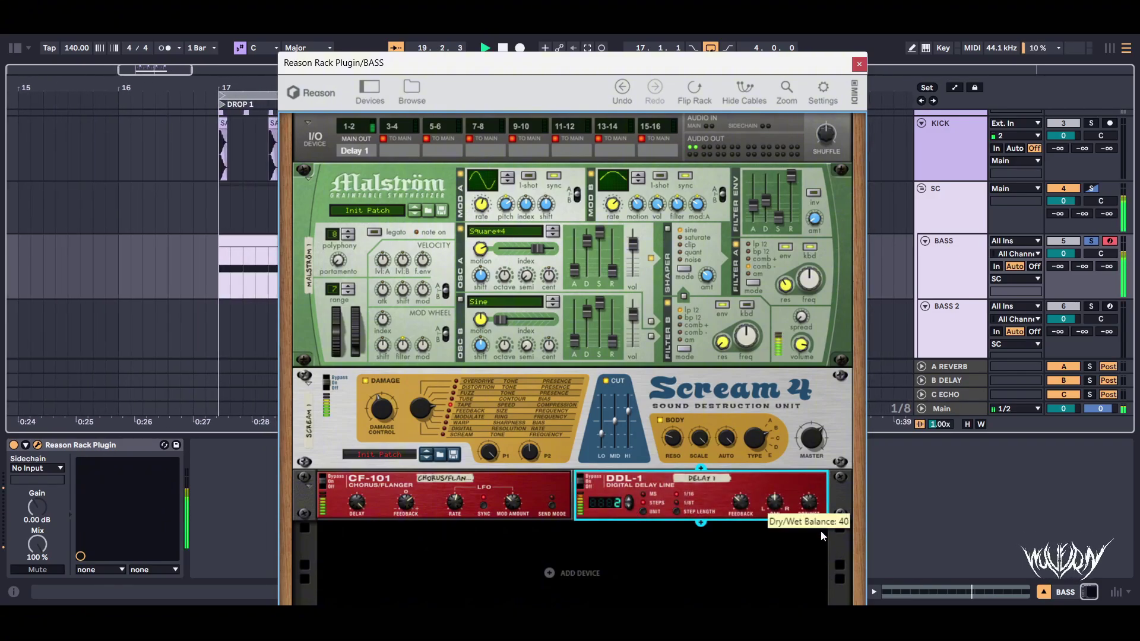
pyautogui.moveTo(824, 534); pyautogui.dragTo(831, 541)
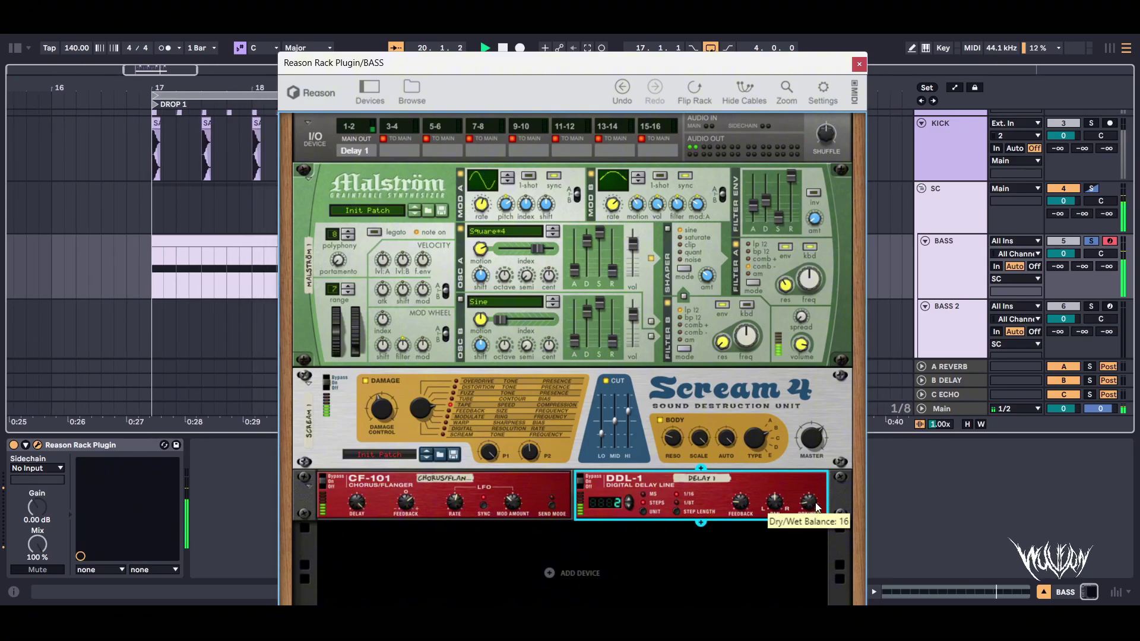
pyautogui.moveTo(743, 501)
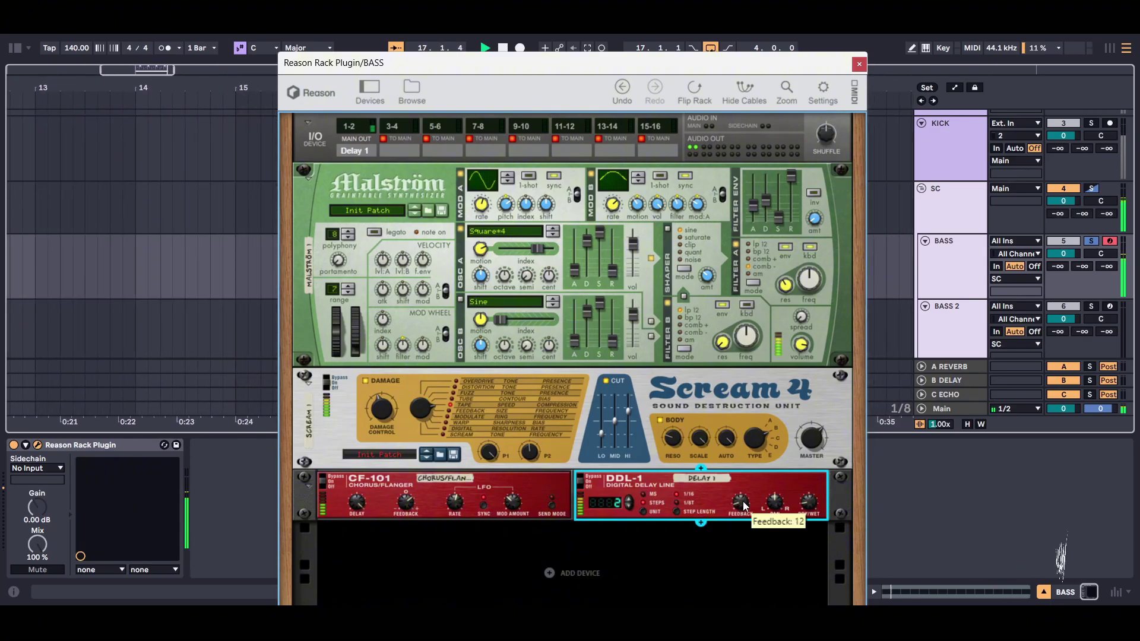
# Add an RV-7 Digital Reverb after the DDL-1 delay.
pyautogui.rightClick(610, 511)
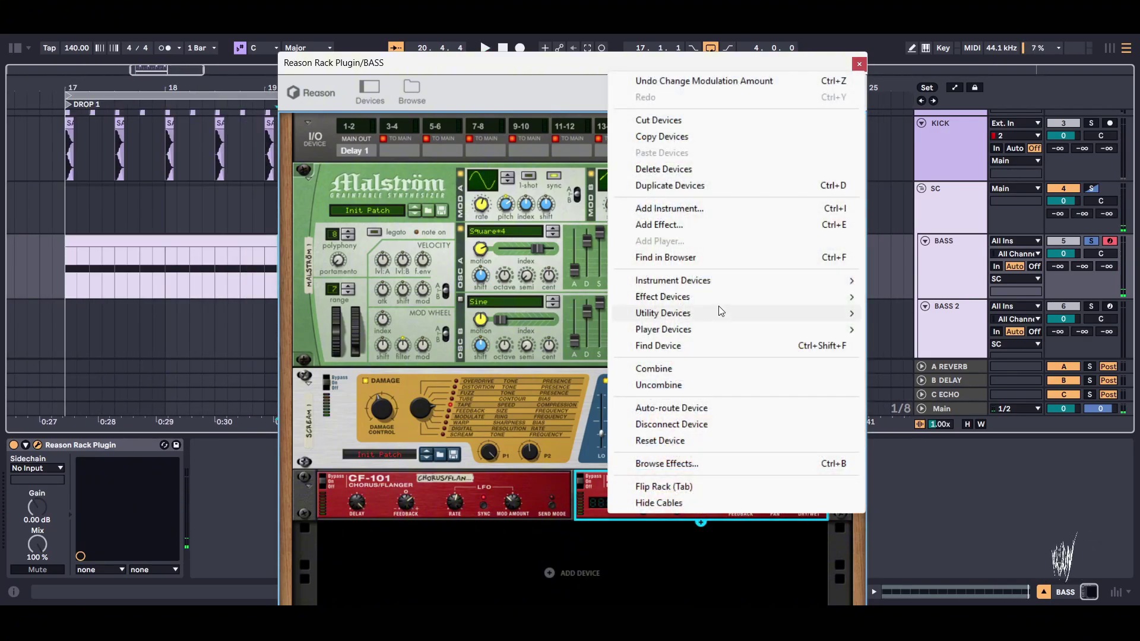
pyautogui.moveTo(856, 313)
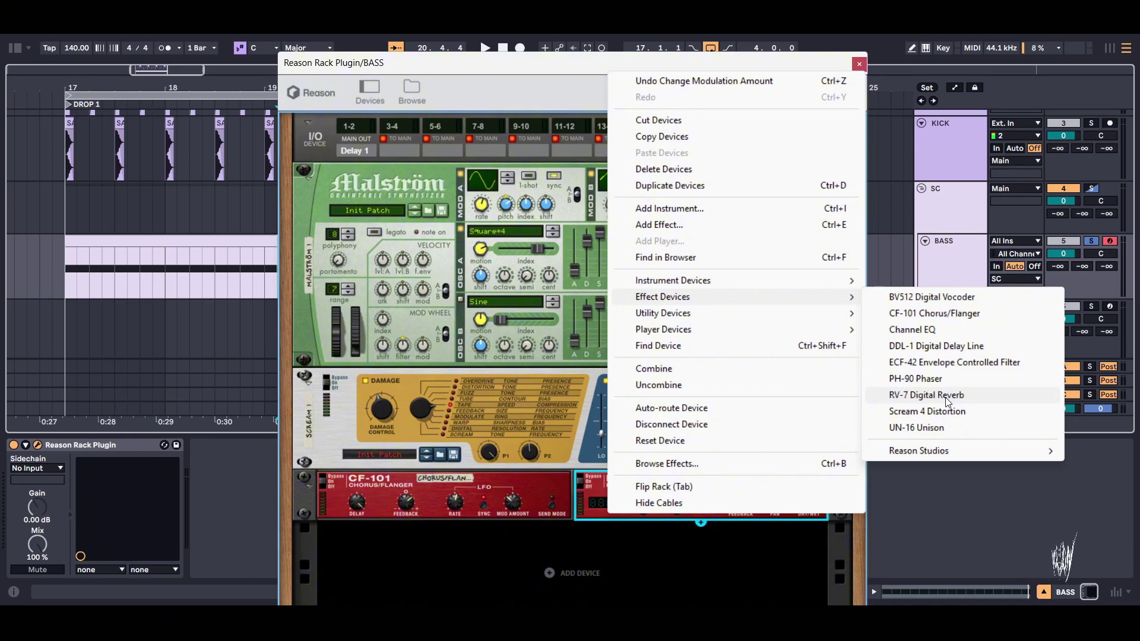
pyautogui.click(926, 395)
pyautogui.scroll(-1, 595, 356)
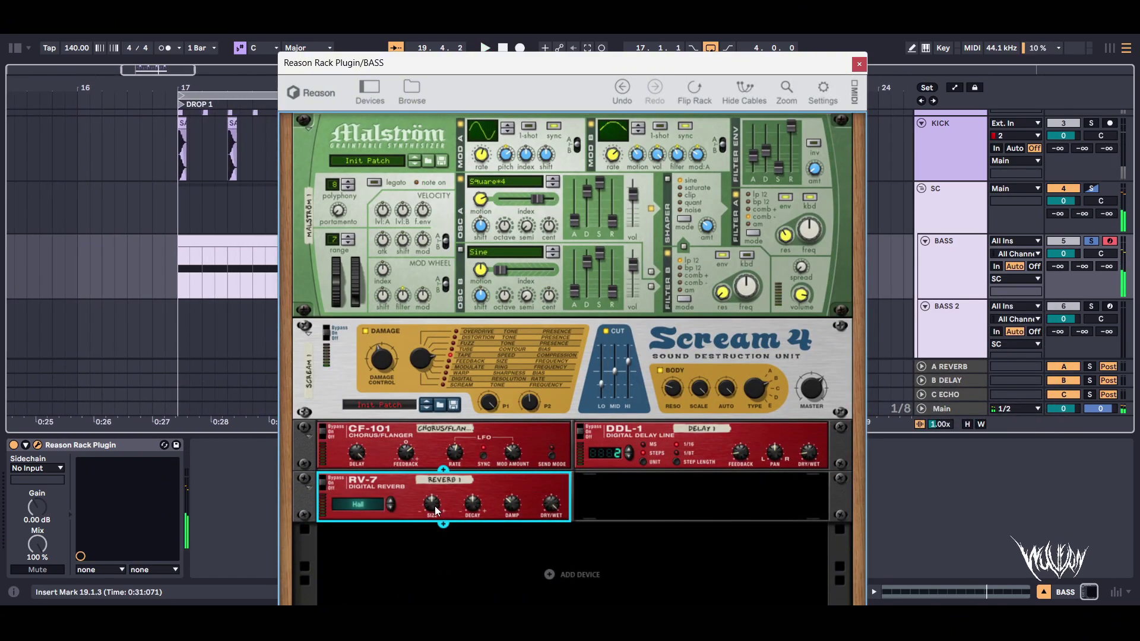
# Play the drop and set the RV-7 reverb's Decay to about -37, Size to -50 and Dry/Wet to 10.
pyautogui.scroll(-2, 432, 509)
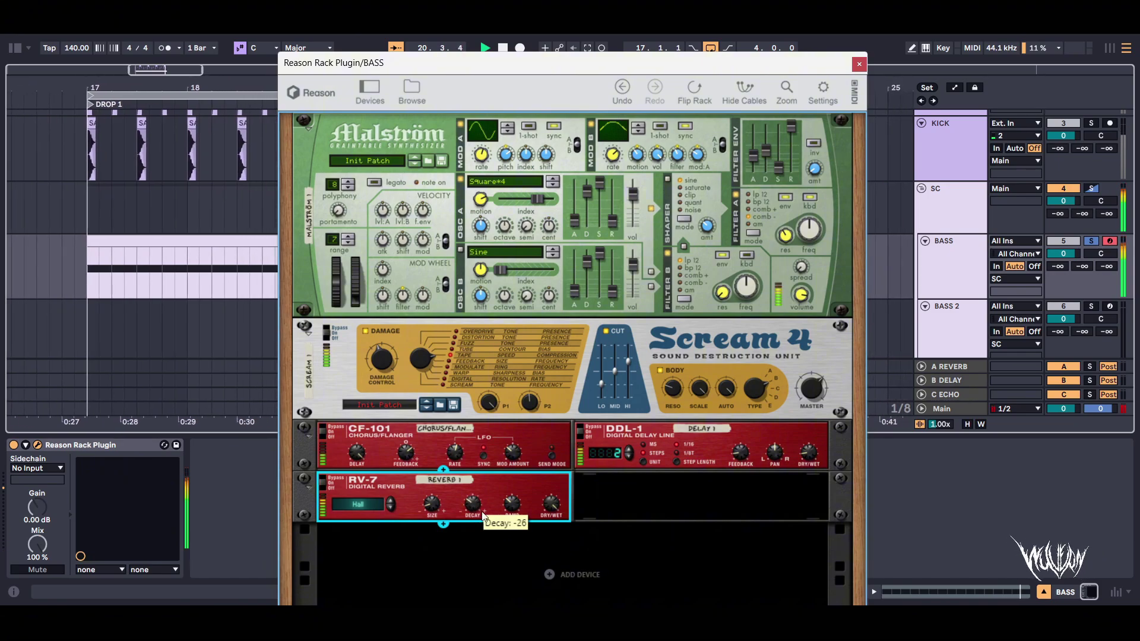
pyautogui.moveTo(519, 529)
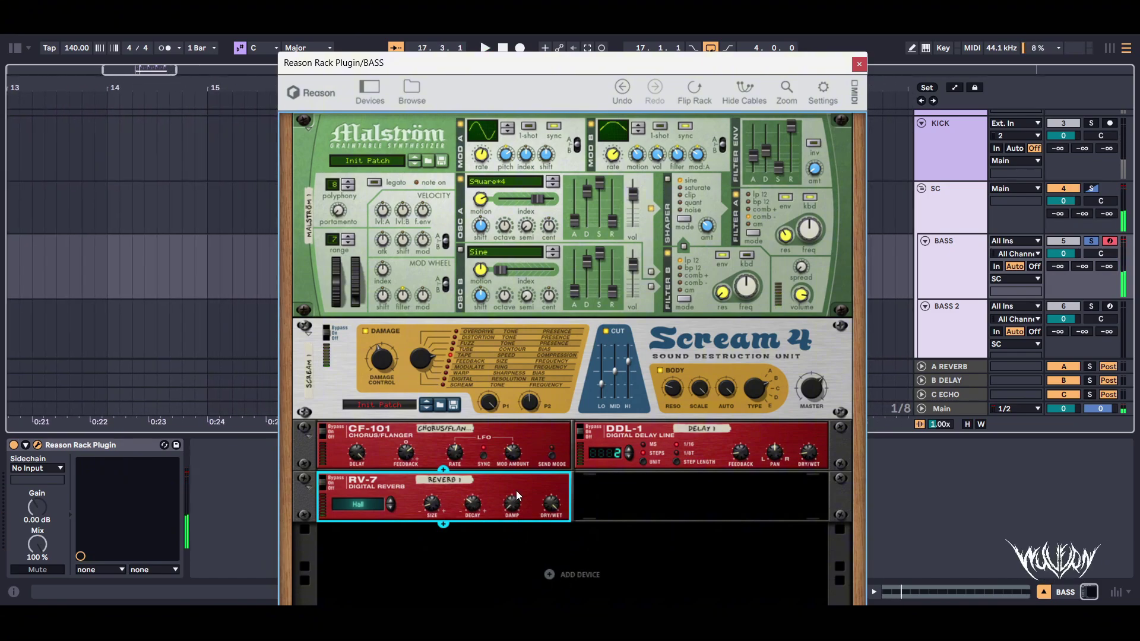
pyautogui.moveTo(481, 523)
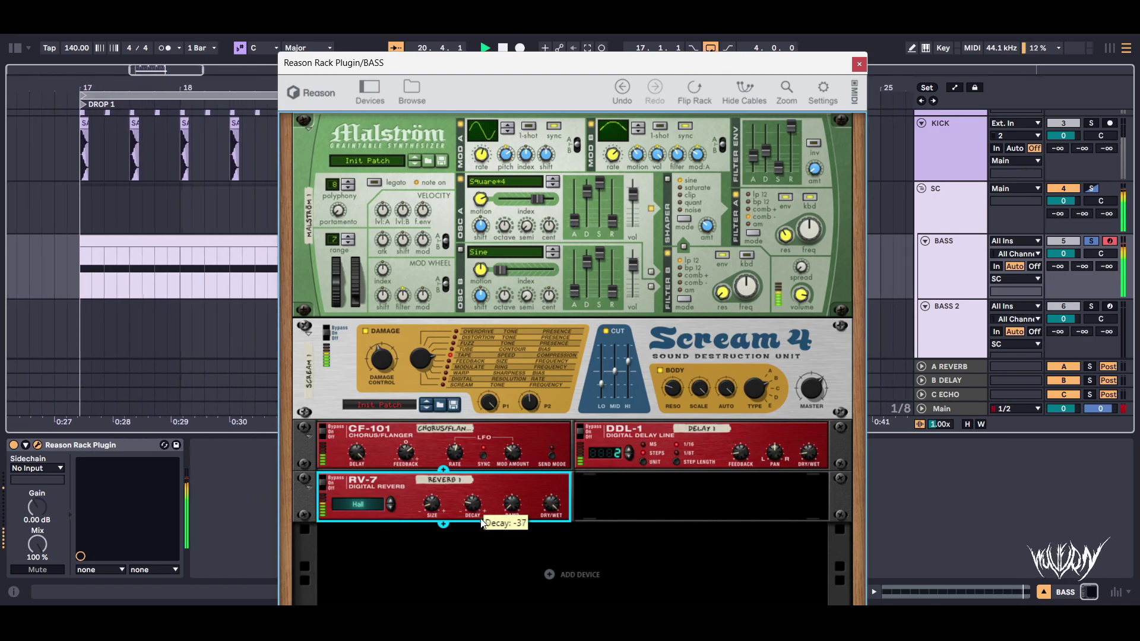
pyautogui.moveTo(435, 510)
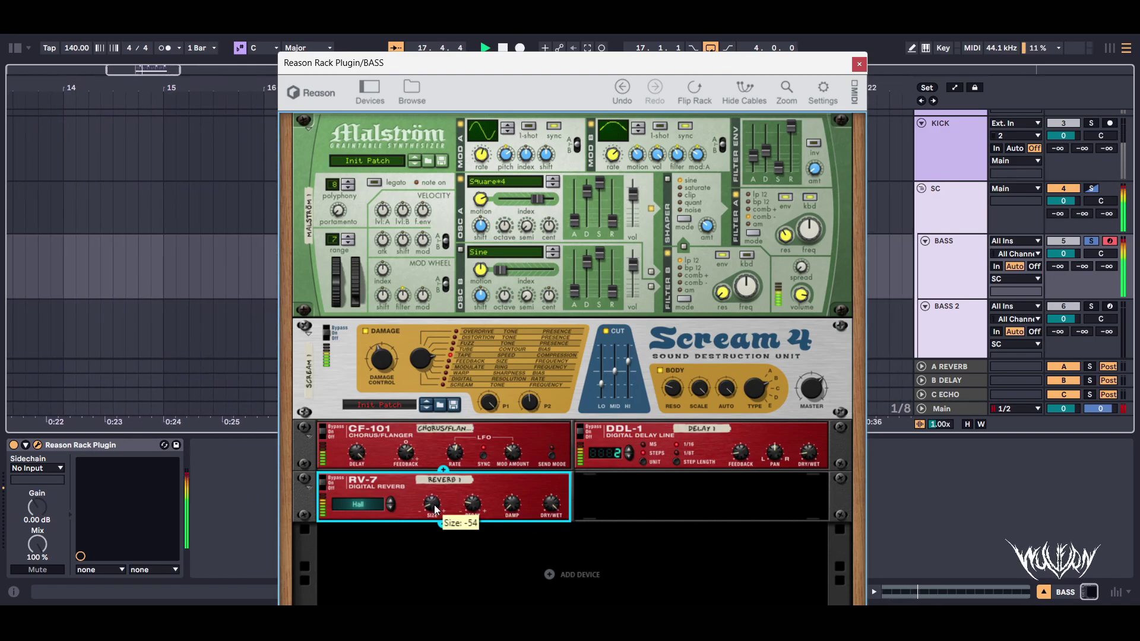
pyautogui.moveTo(435, 510); pyautogui.dragTo(439, 503)
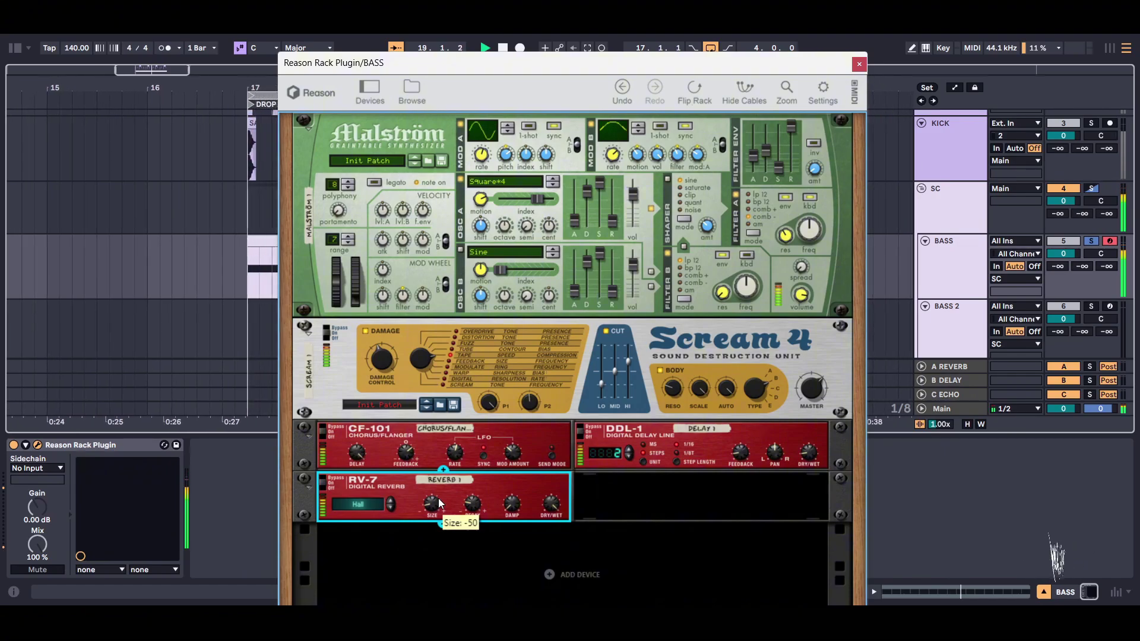
pyautogui.press('space')
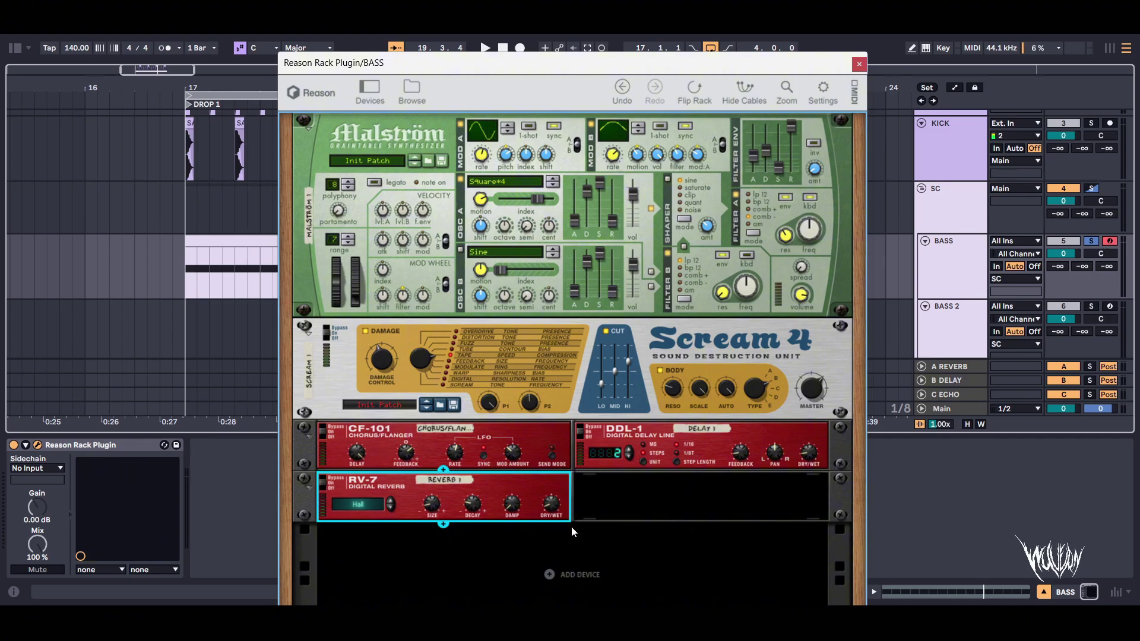
pyautogui.press('space')
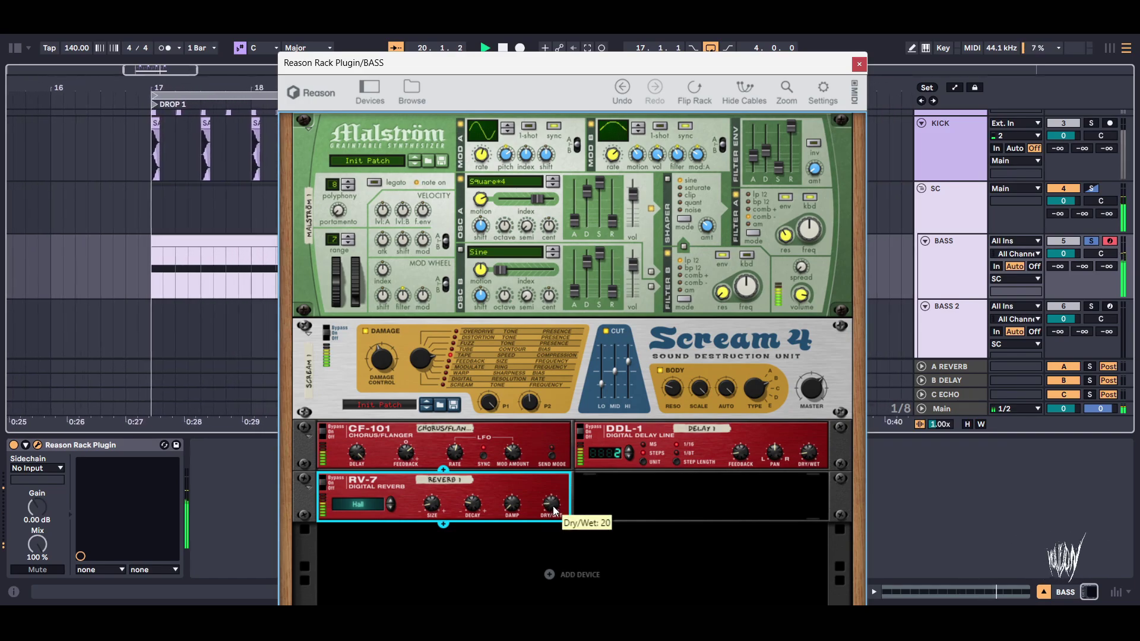
pyautogui.moveTo(557, 507); pyautogui.dragTo(558, 514)
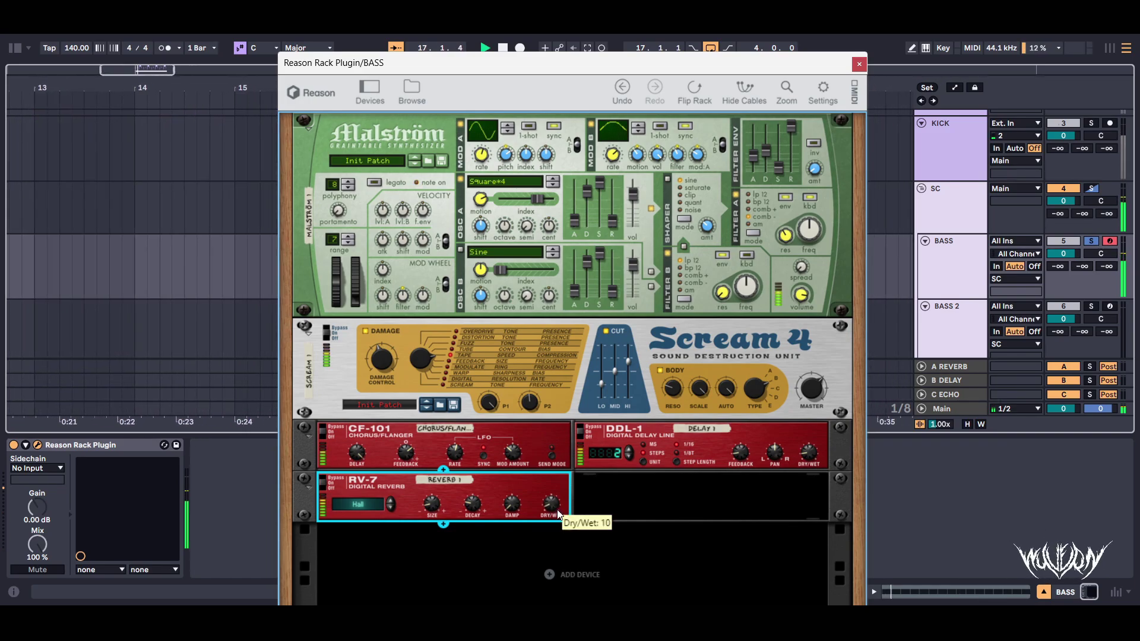
# Compare the drop's sound with the DDL-1 delay switched off and back on.
pyautogui.click(563, 454)
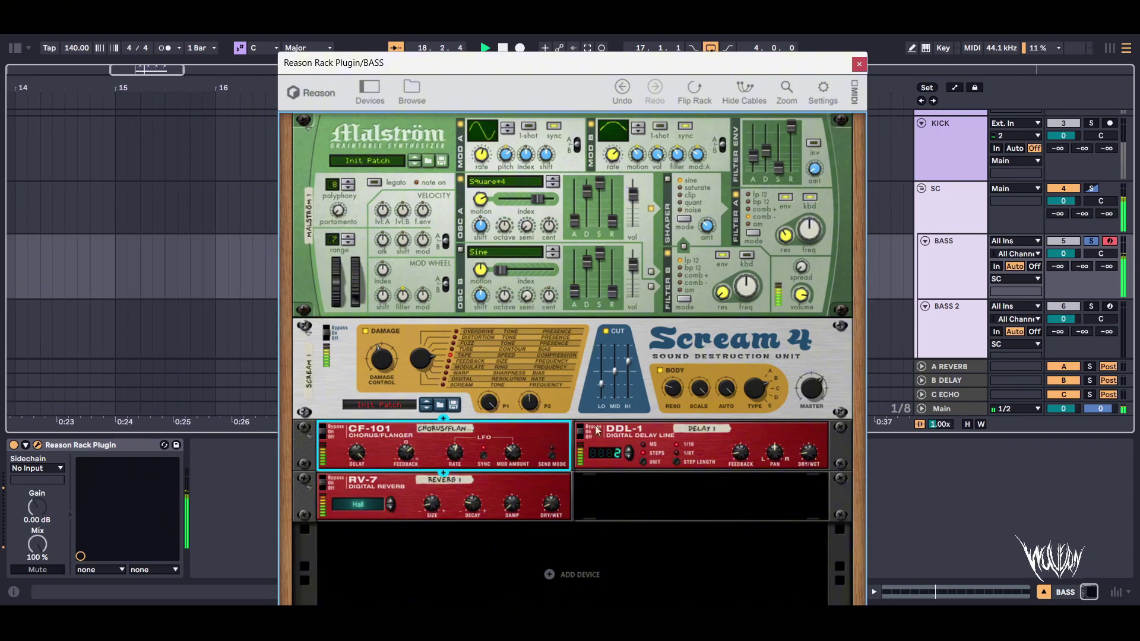
pyautogui.click(628, 358)
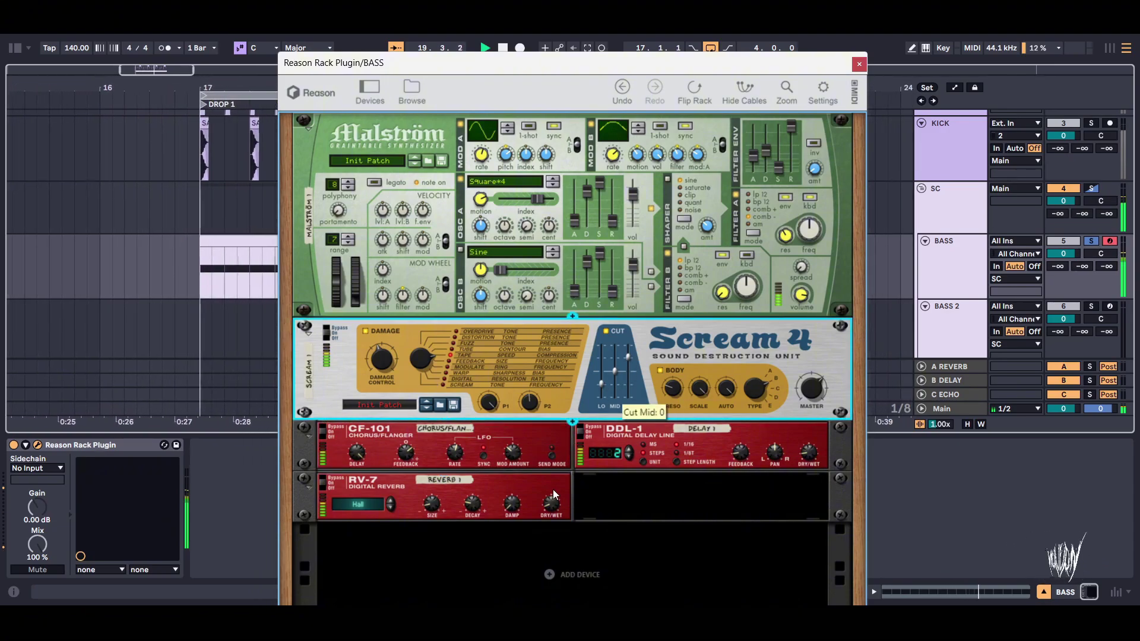
pyautogui.click(561, 469)
pyautogui.keyDown('shift'); pyautogui.click(570, 468); pyautogui.keyUp('shift')
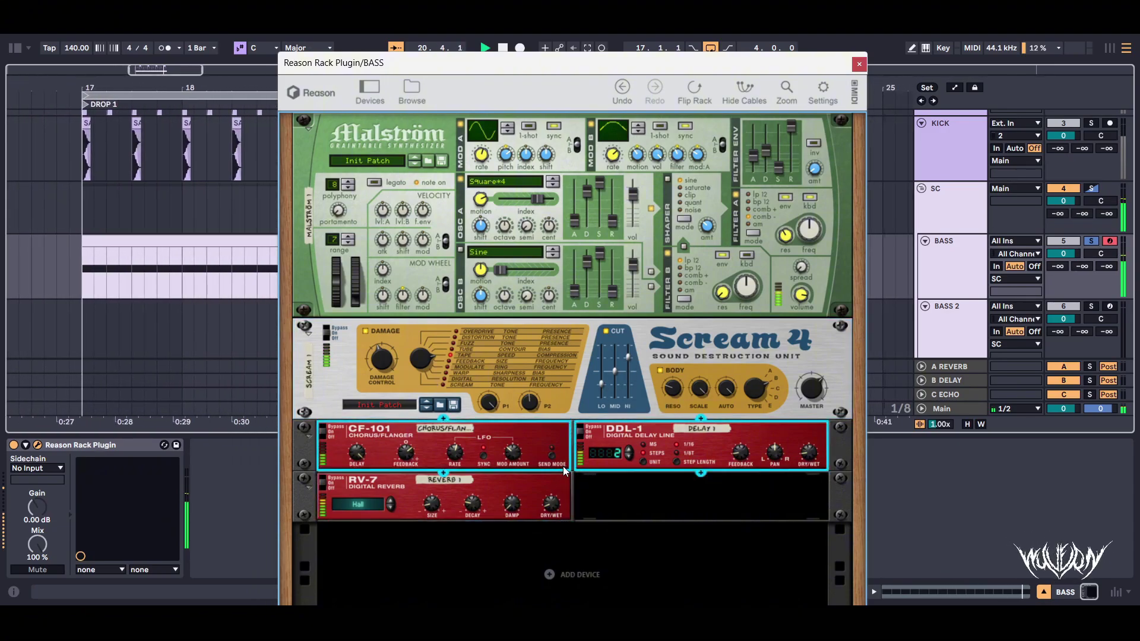
pyautogui.click(584, 465)
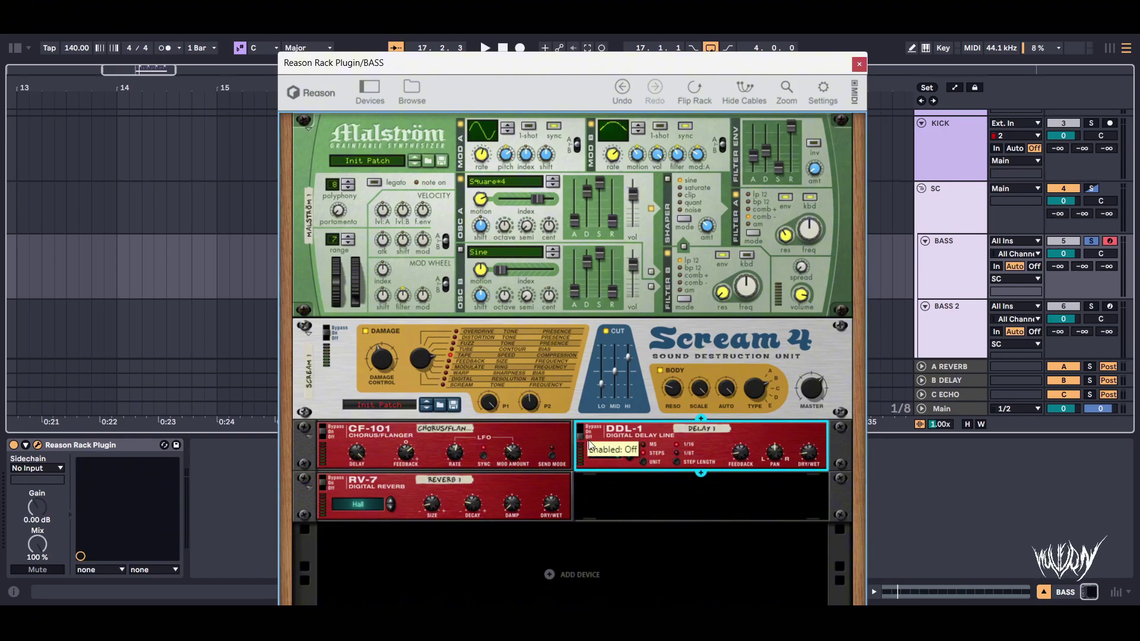
pyautogui.click(582, 438)
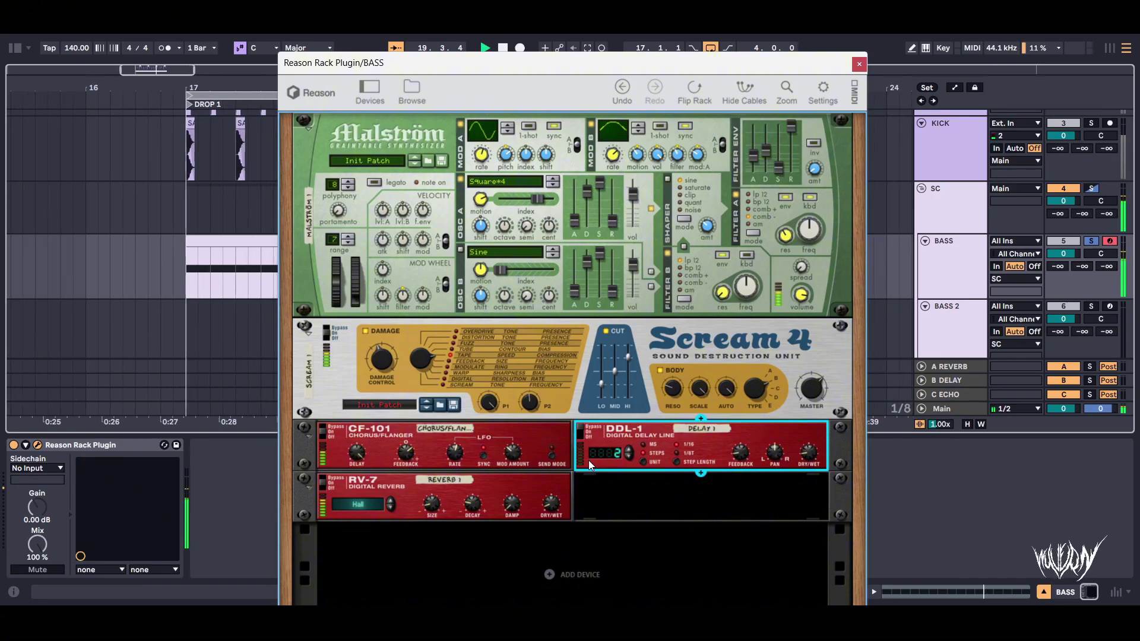
pyautogui.press('Tab')
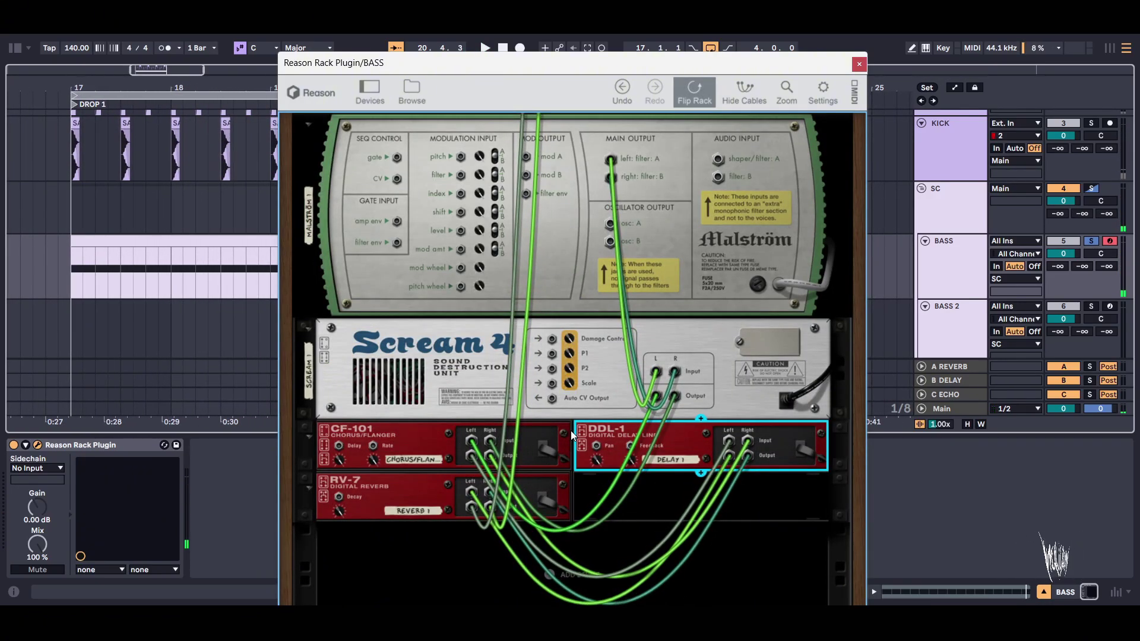
pyautogui.press('Tab')
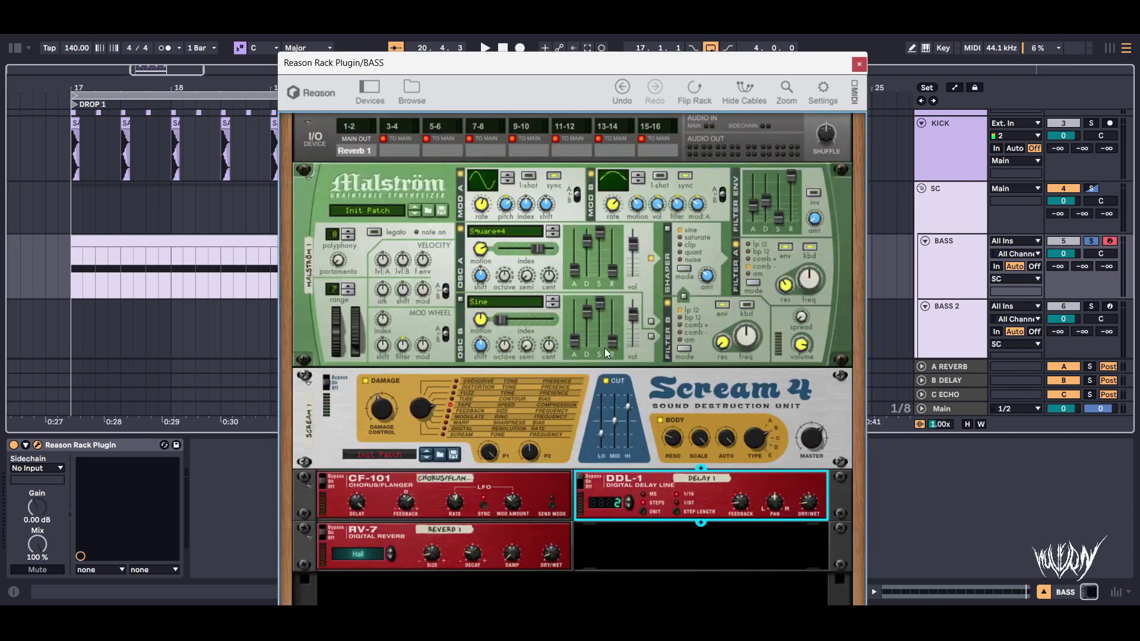
pyautogui.rightClick(602, 358)
pyautogui.moveTo(716, 359)
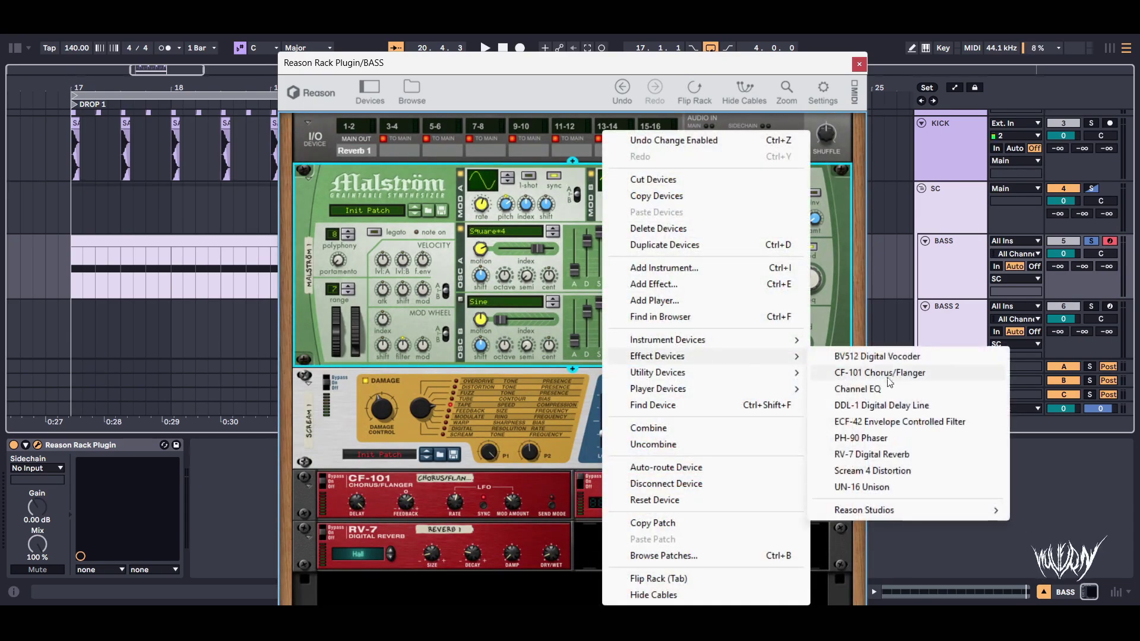
pyautogui.rightClick(570, 372)
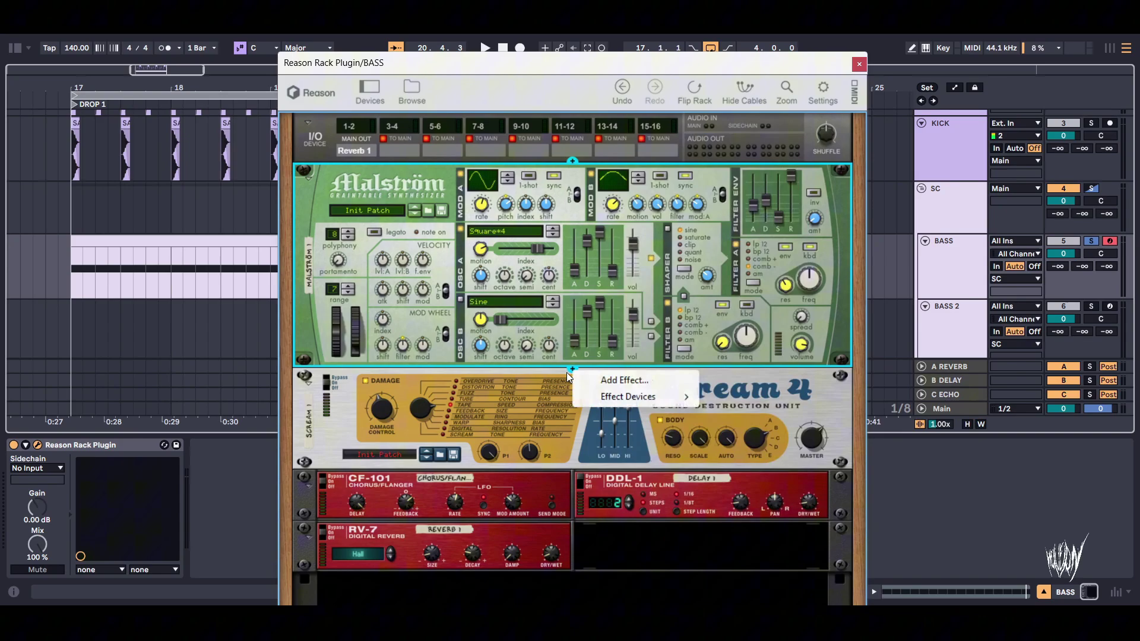
pyautogui.click(712, 374)
pyautogui.click(677, 359)
pyautogui.keyDown('shift'); pyautogui.click(560, 526); pyautogui.keyUp('shift')
pyautogui.rightClick(559, 525)
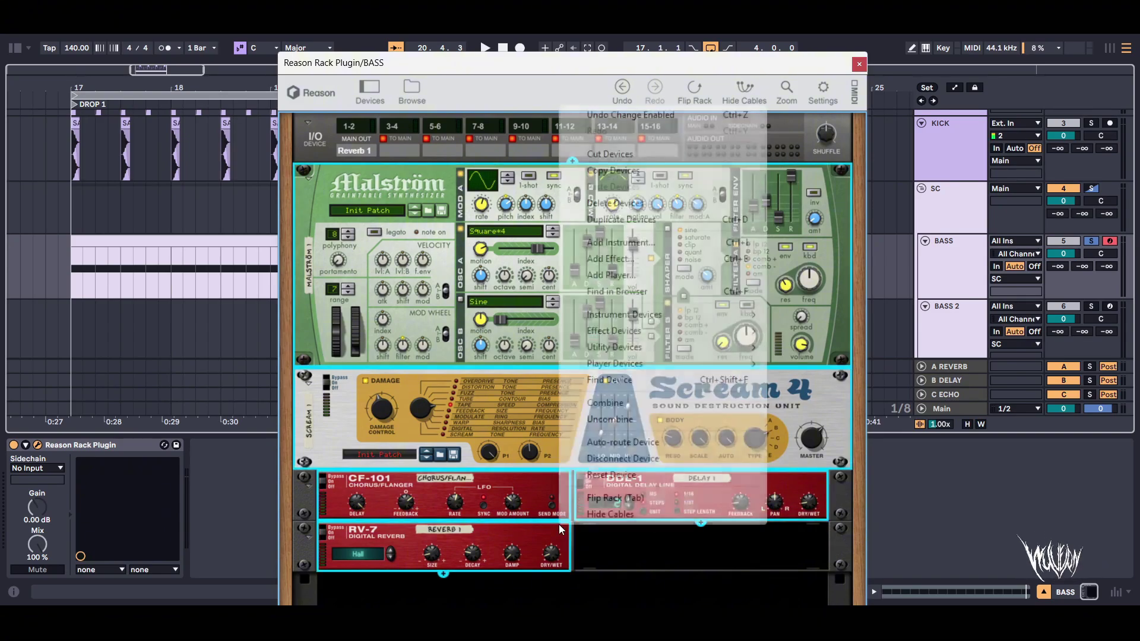
pyautogui.click(625, 449)
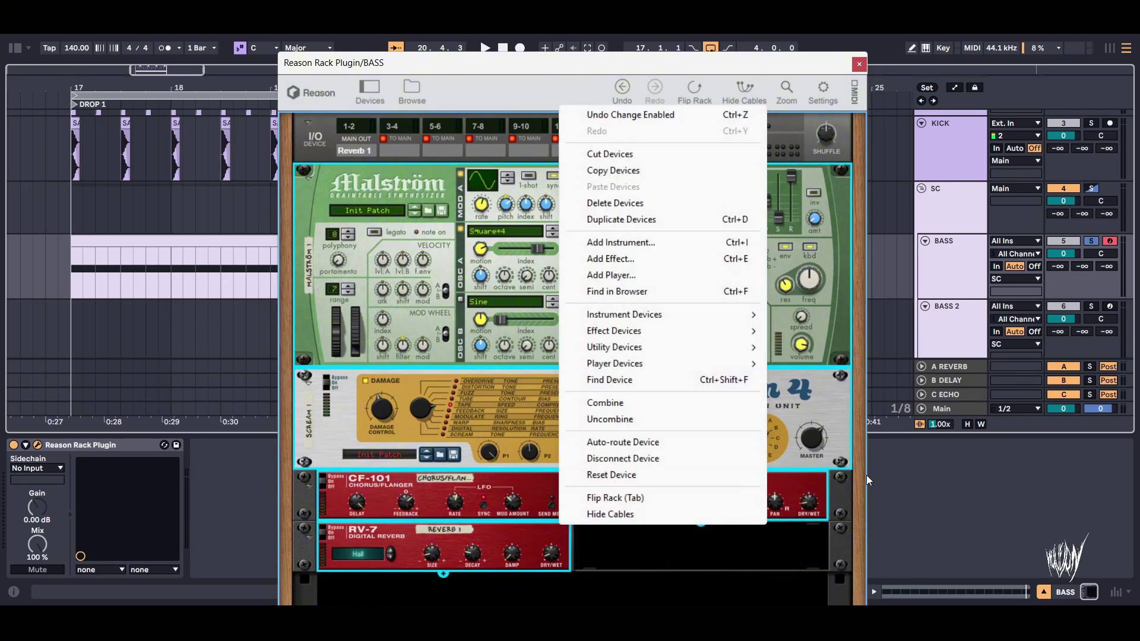
pyautogui.click(794, 554)
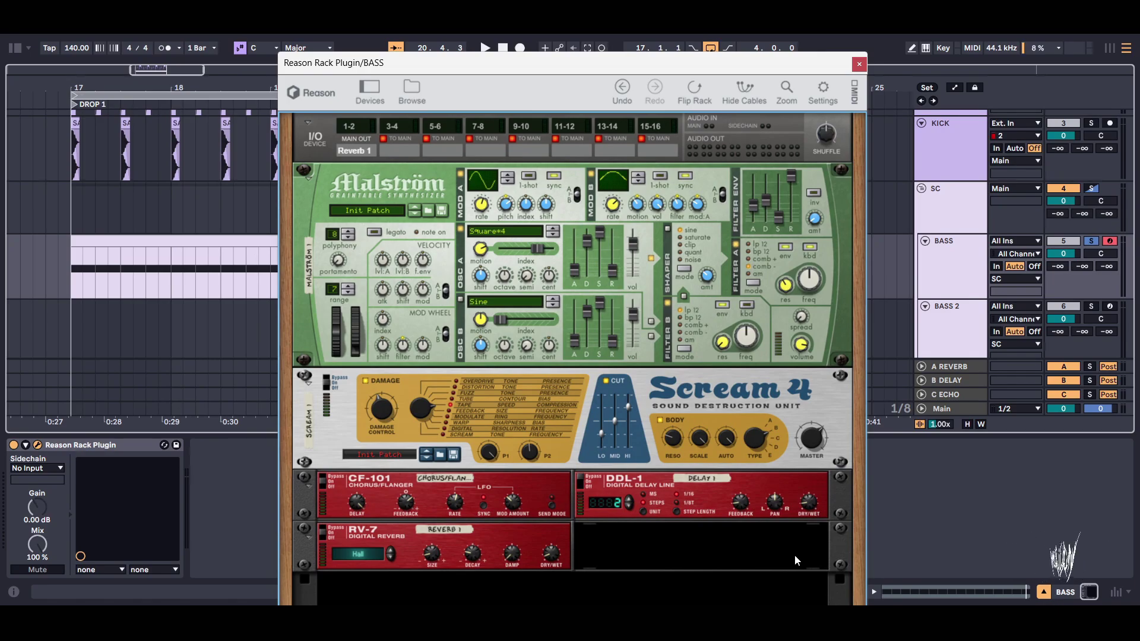
# Turn the rack to its rear and disconnect the cables from the Malström and all four effect devices.
pyautogui.press('Tab')
pyautogui.click(659, 442)
pyautogui.click(408, 520)
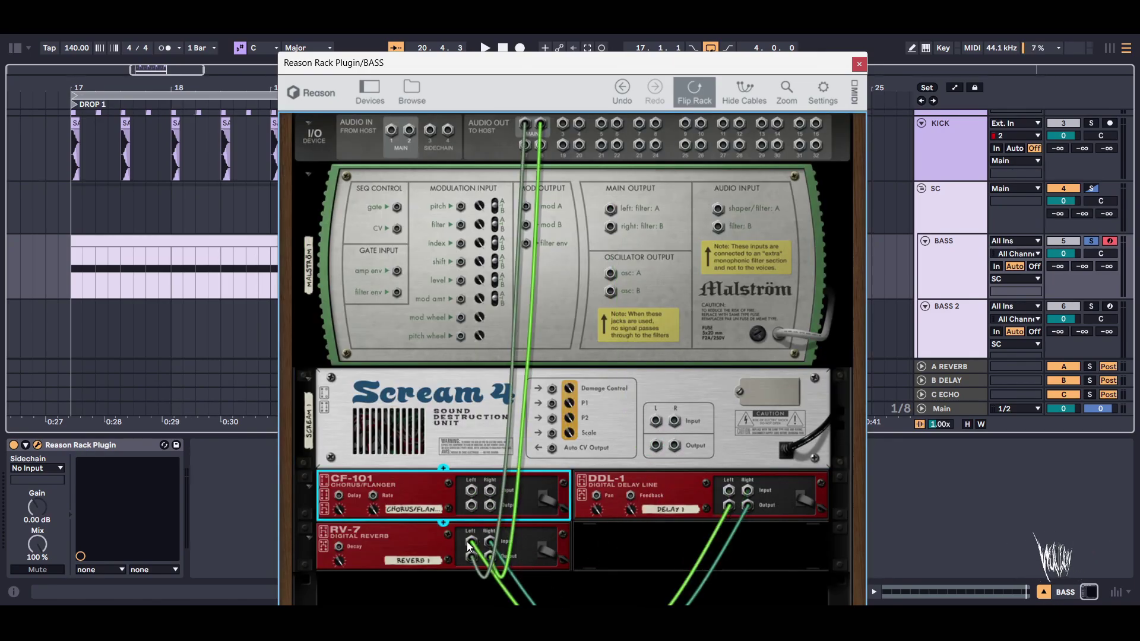
pyautogui.moveTo(372, 549); pyautogui.dragTo(406, 575)
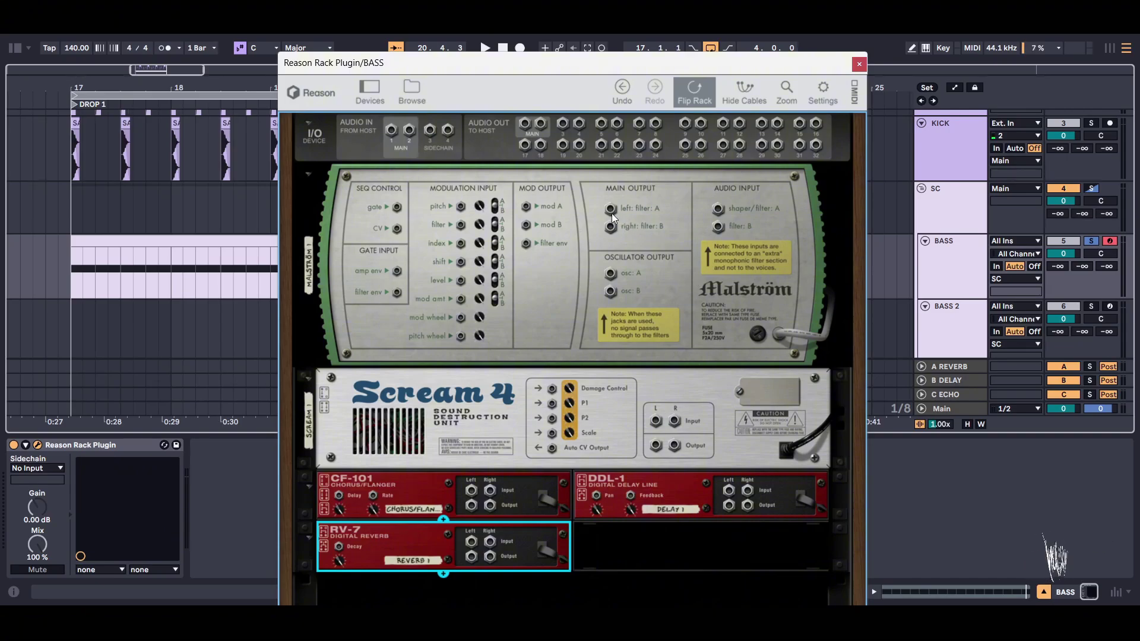
# Repatch the Malström through Scream 4, CF-101, DDL-1 and RV-7 to the main output, return to the front and play the drop.
pyautogui.moveTo(611, 209); pyautogui.dragTo(657, 423)
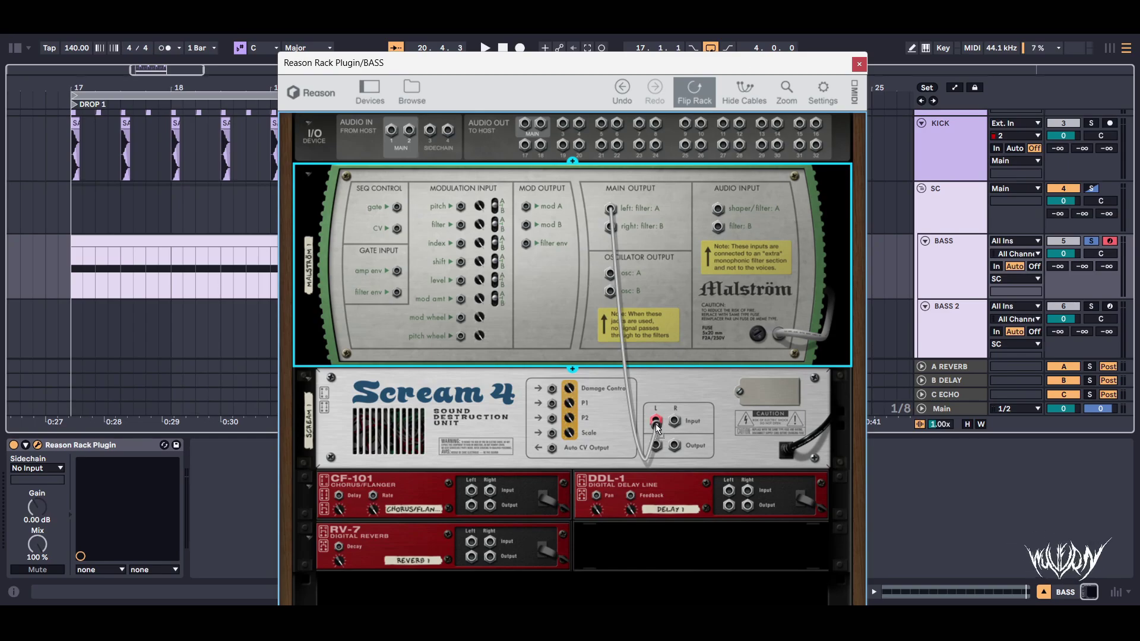
pyautogui.moveTo(656, 425); pyautogui.dragTo(656, 425)
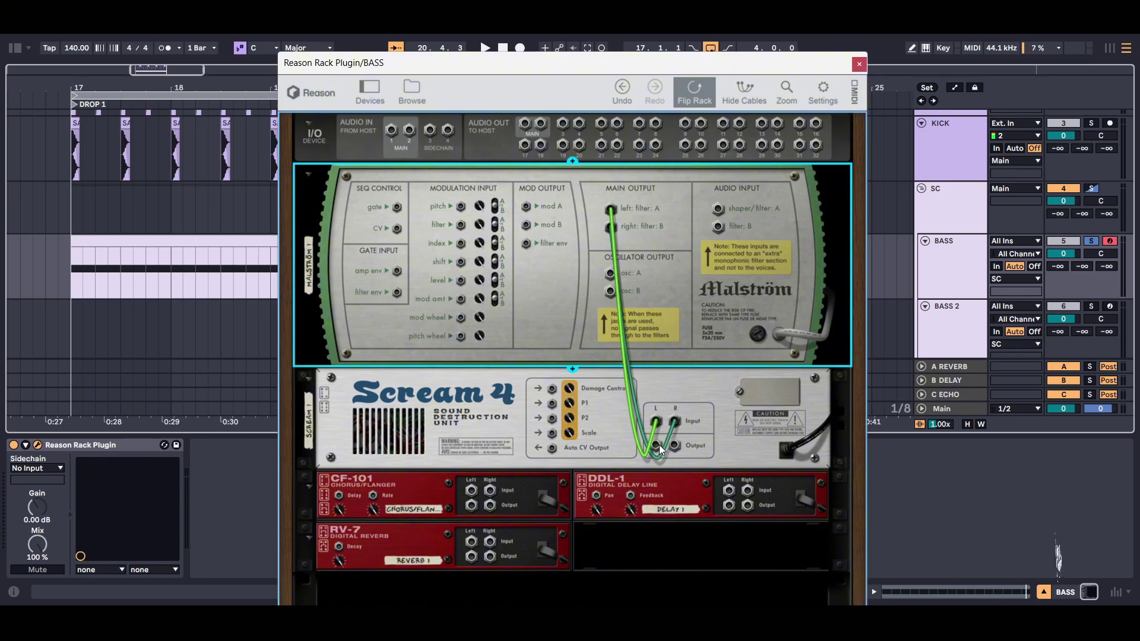
pyautogui.moveTo(656, 445); pyautogui.dragTo(623, 458)
pyautogui.moveTo(526, 127); pyautogui.dragTo(526, 126)
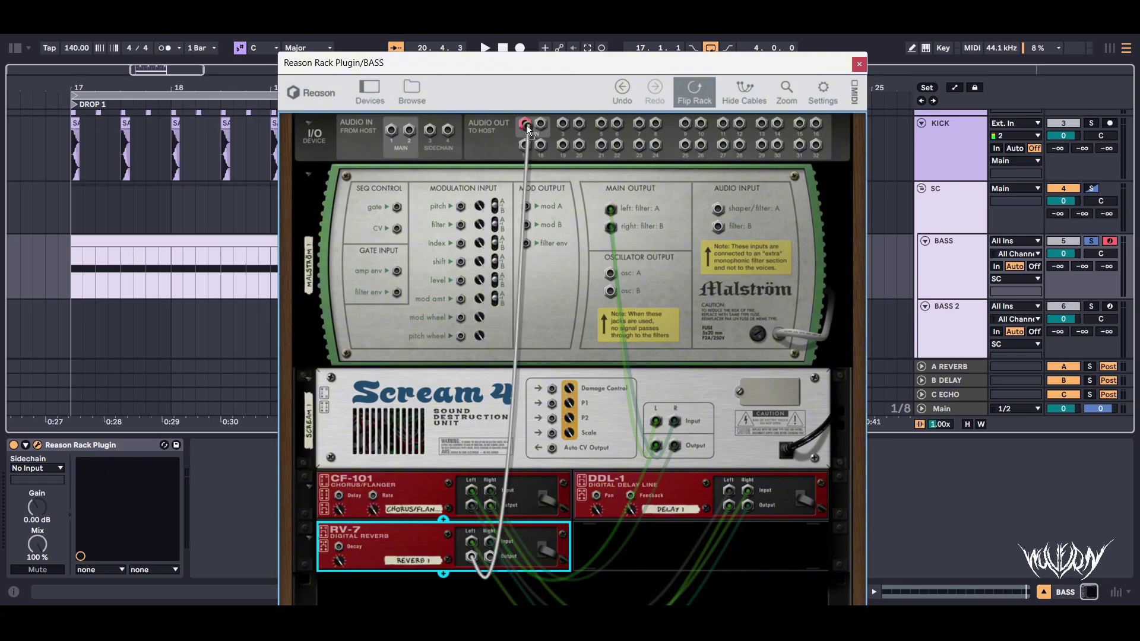
pyautogui.click(698, 96)
pyautogui.press('space')
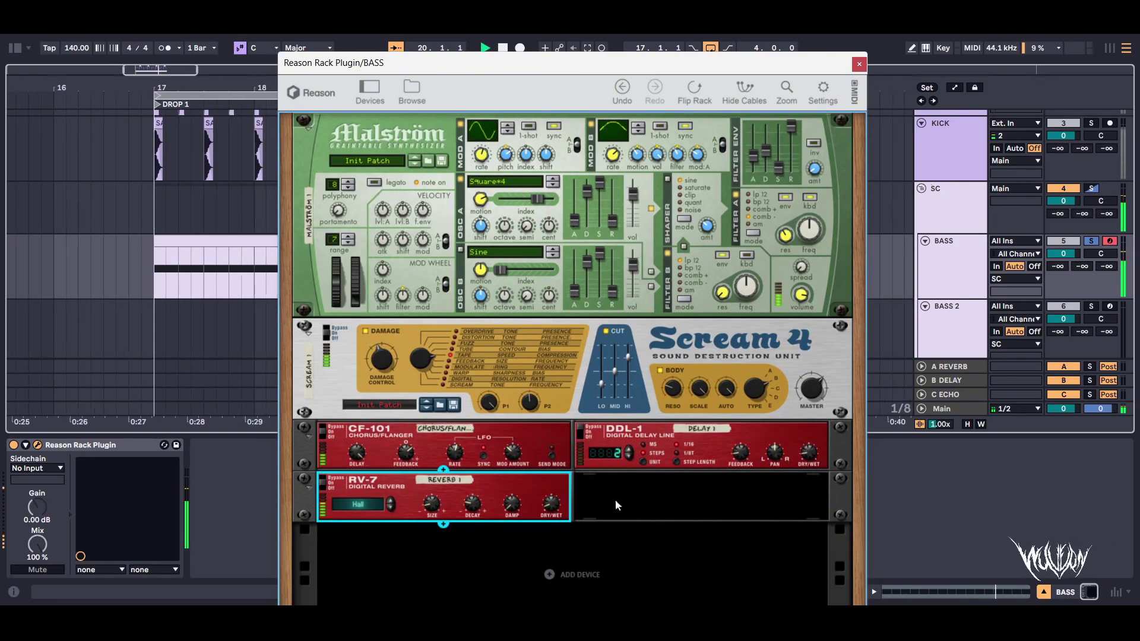
# Add a Channel EQ after the RV-7 reverb, then enable its high-pass filter and adjust the cutoff frequency.
pyautogui.click(558, 468)
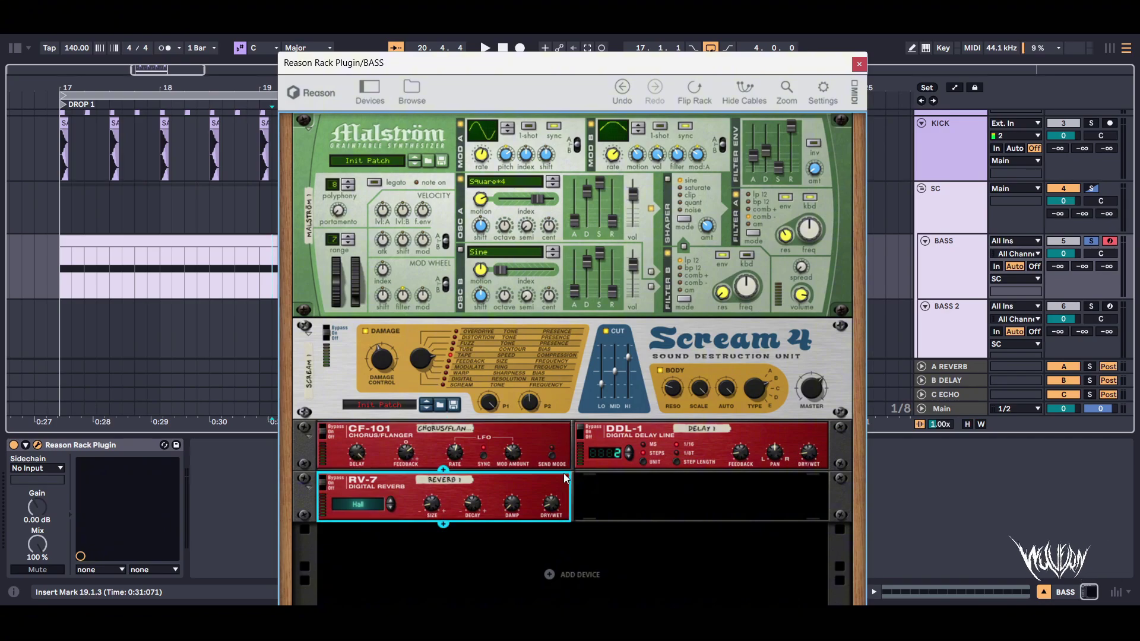
pyautogui.scroll(2, 607, 366)
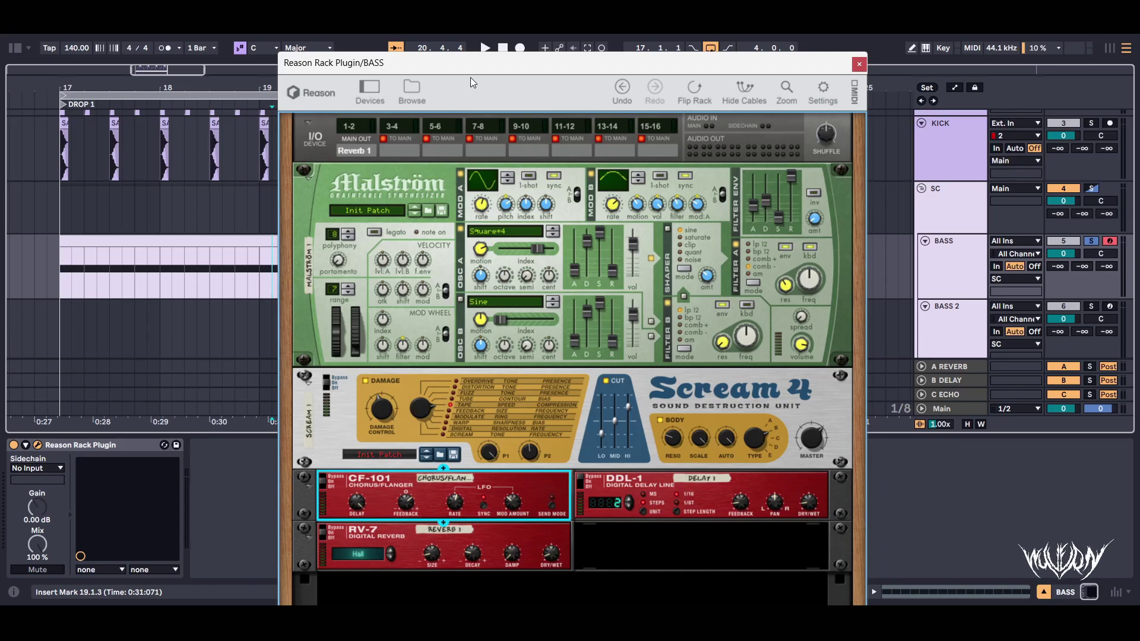
pyautogui.scroll(-2, 604, 394)
pyautogui.click(564, 518)
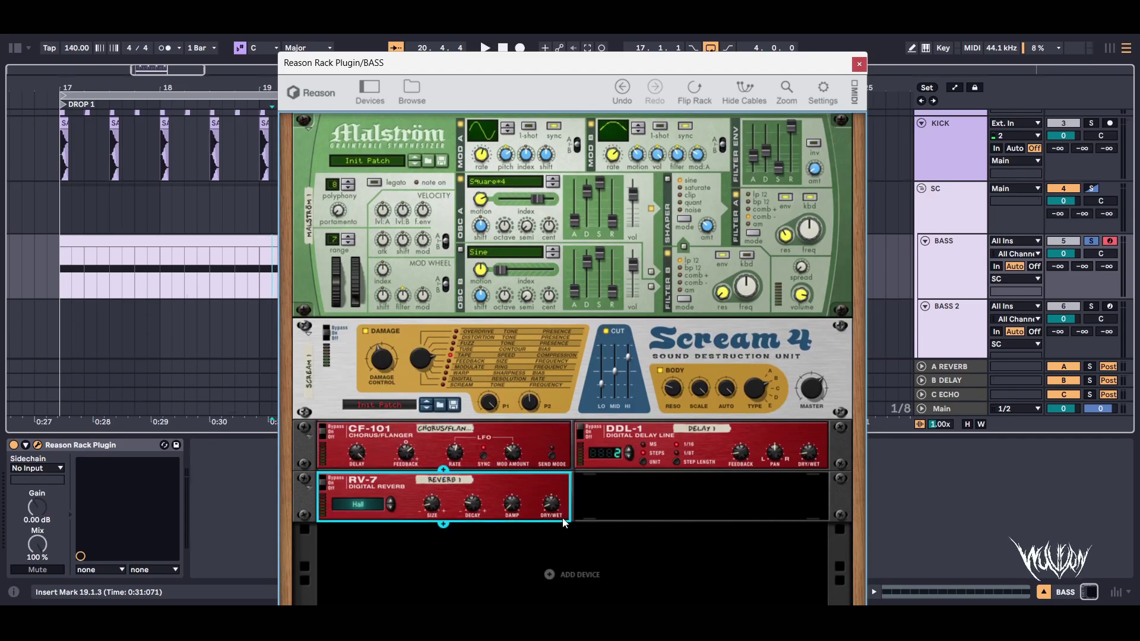
pyautogui.rightClick(568, 523)
pyautogui.moveTo(730, 303)
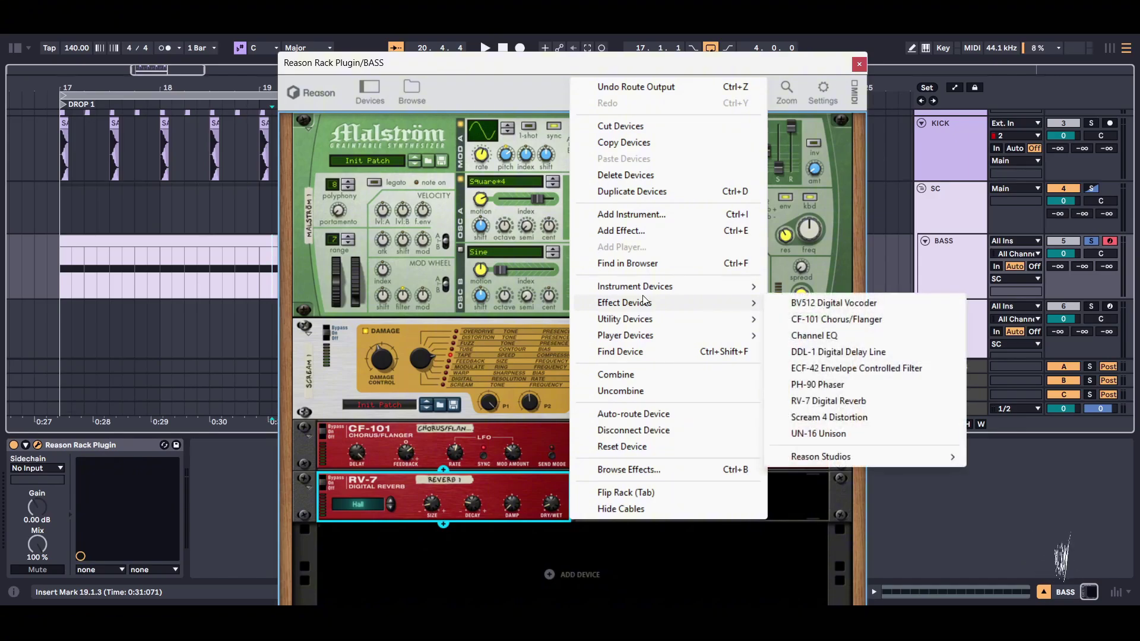
pyautogui.click(827, 335)
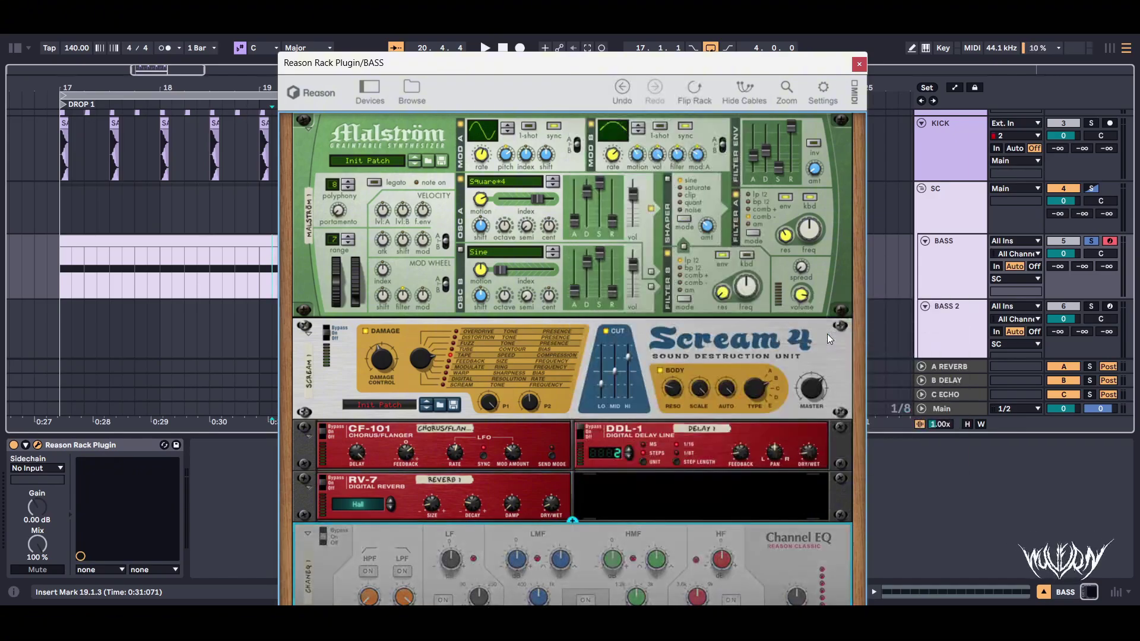
pyautogui.click(368, 469)
pyautogui.moveTo(370, 493); pyautogui.dragTo(378, 496)
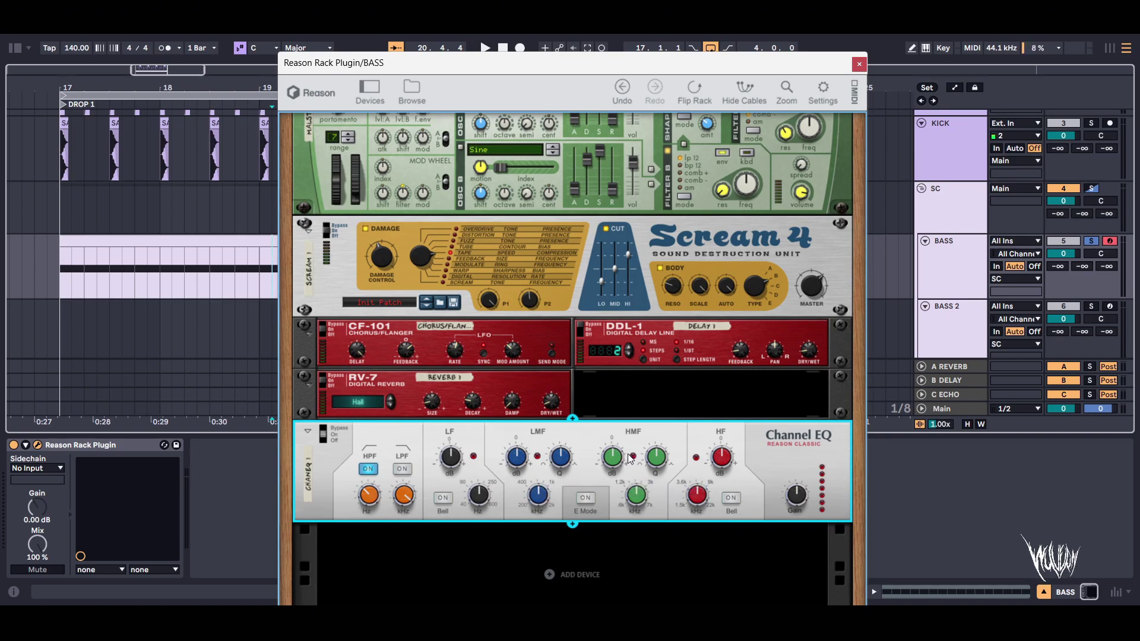
# Add a second Malström Graintable Synthesizer above the existing one, directly below the I/O device.
pyautogui.scroll(3, 591, 476)
pyautogui.click(380, 94)
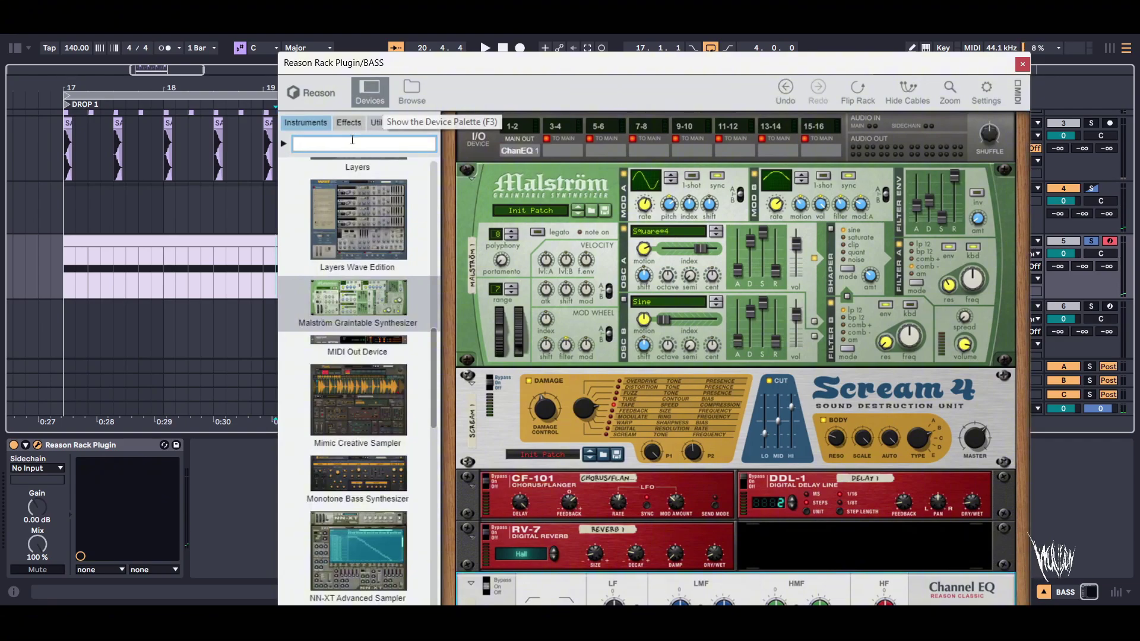
pyautogui.moveTo(492, 67); pyautogui.dragTo(415, 47)
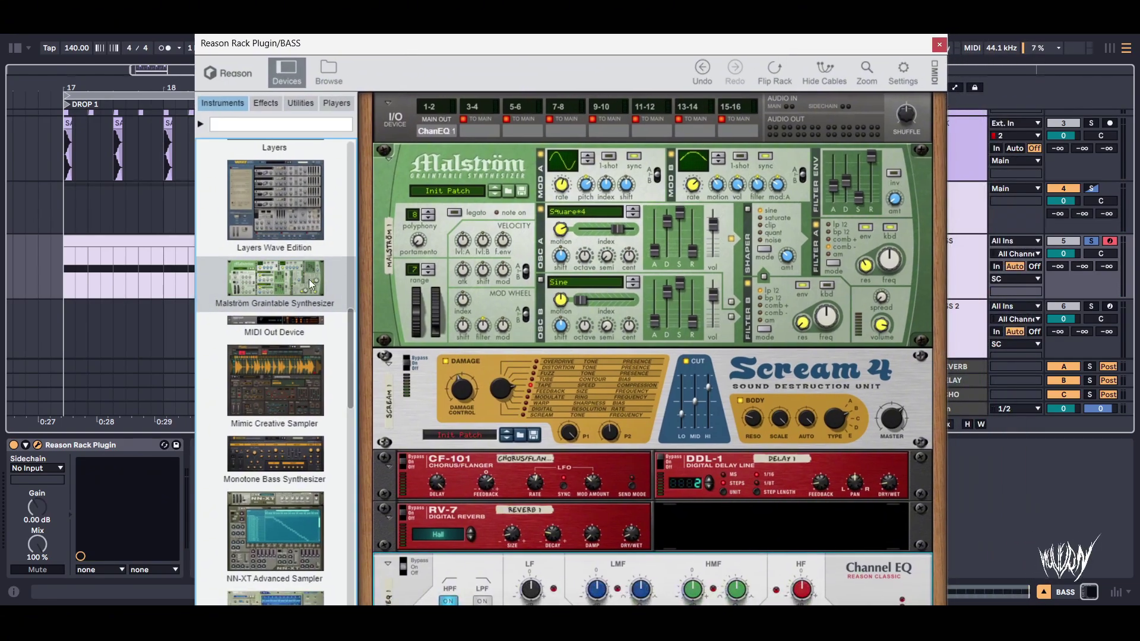
pyautogui.moveTo(308, 279); pyautogui.dragTo(600, 147)
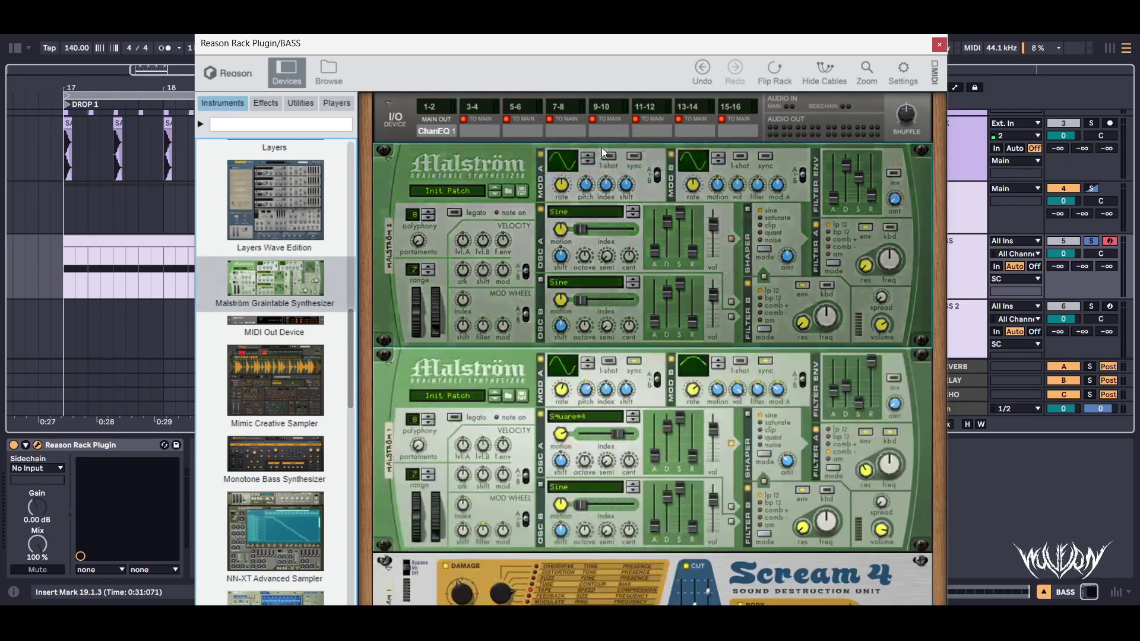
# Add a Line Mixer 6:2 directly below the I/O device, above the new Malström.
pyautogui.press('Tab')
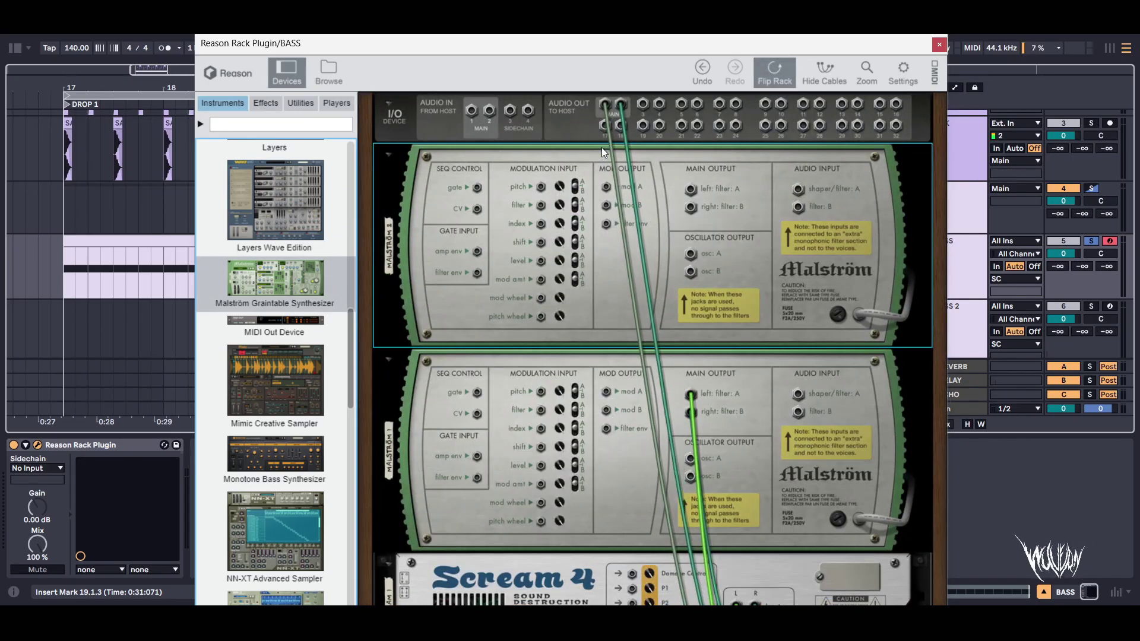
pyautogui.press('Tab')
pyautogui.click(300, 103)
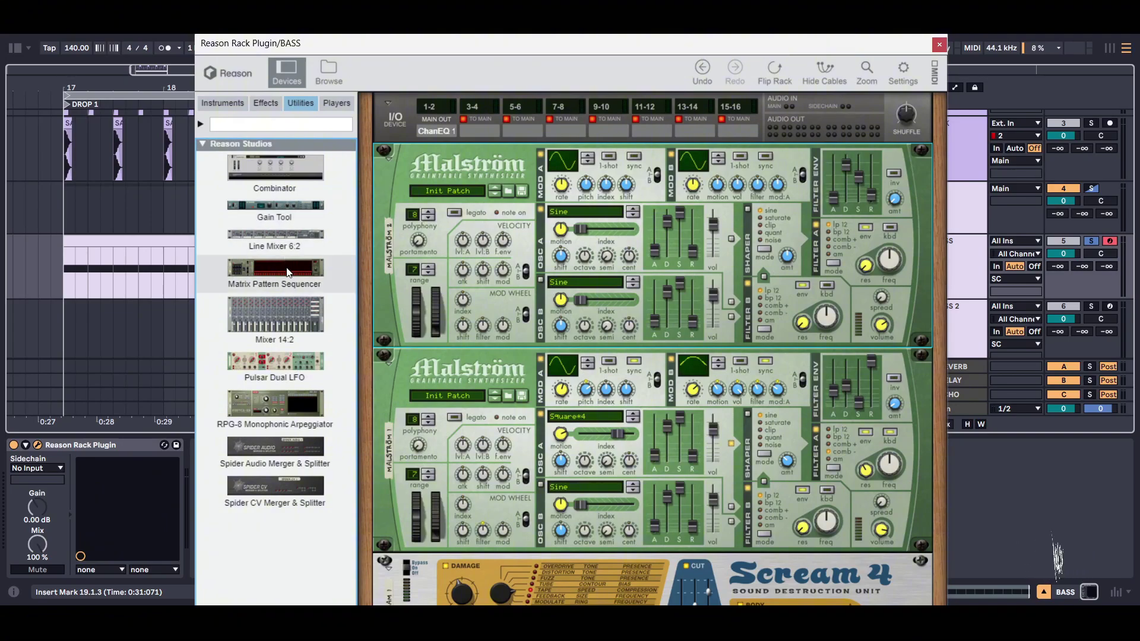
pyautogui.moveTo(274, 236)
pyautogui.mouseDown()
pyautogui.moveTo(594, 178)
pyautogui.moveTo(604, 161)
pyautogui.mouseUp()
# Patch the Channel EQ output into Line Mixer channel 1 and the mixer's master output into the main output, then play the drop.
pyautogui.press('Tab')
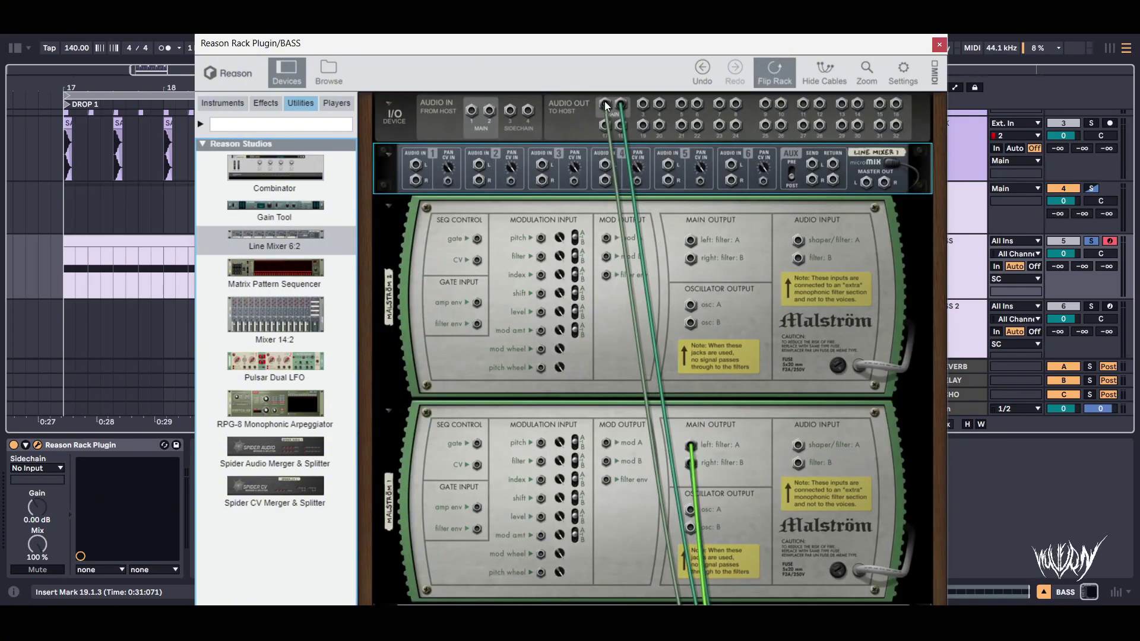
pyautogui.moveTo(606, 106); pyautogui.dragTo(414, 180)
pyautogui.press('Tab')
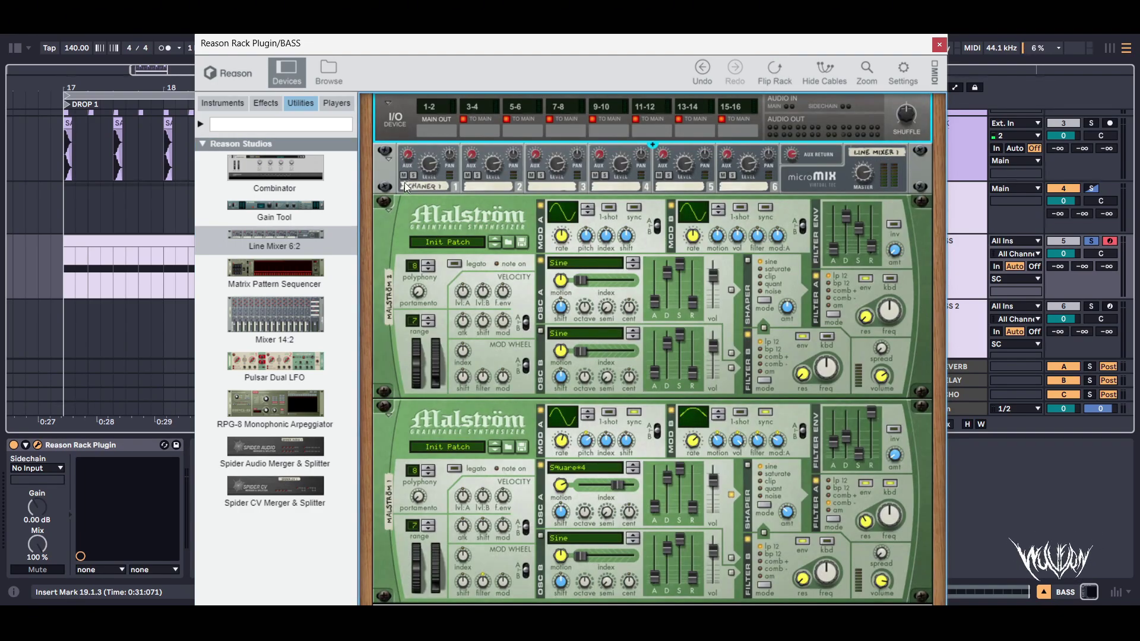
pyautogui.press('Tab')
pyautogui.moveTo(866, 182); pyautogui.dragTo(610, 106)
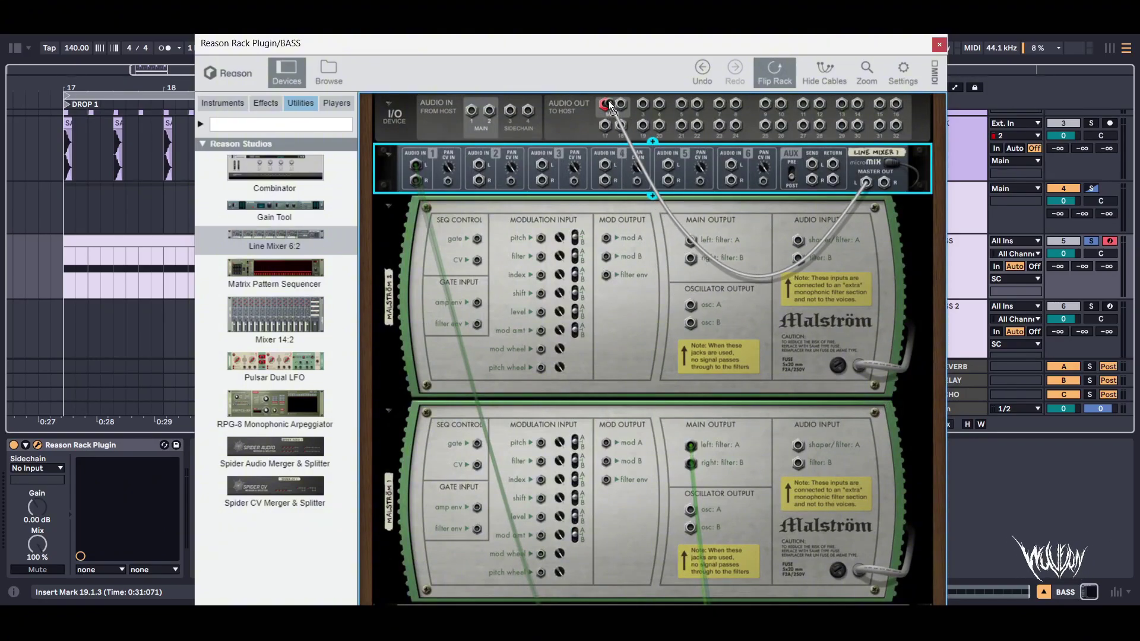
pyautogui.press('Tab')
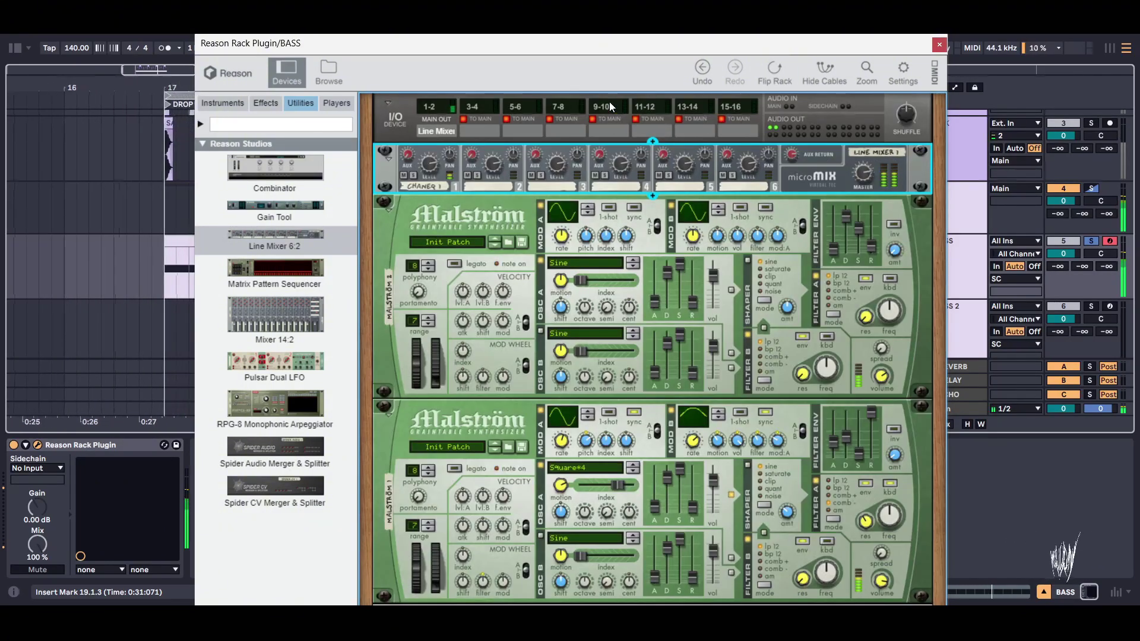
pyautogui.press('Tab')
pyautogui.press('Tab')
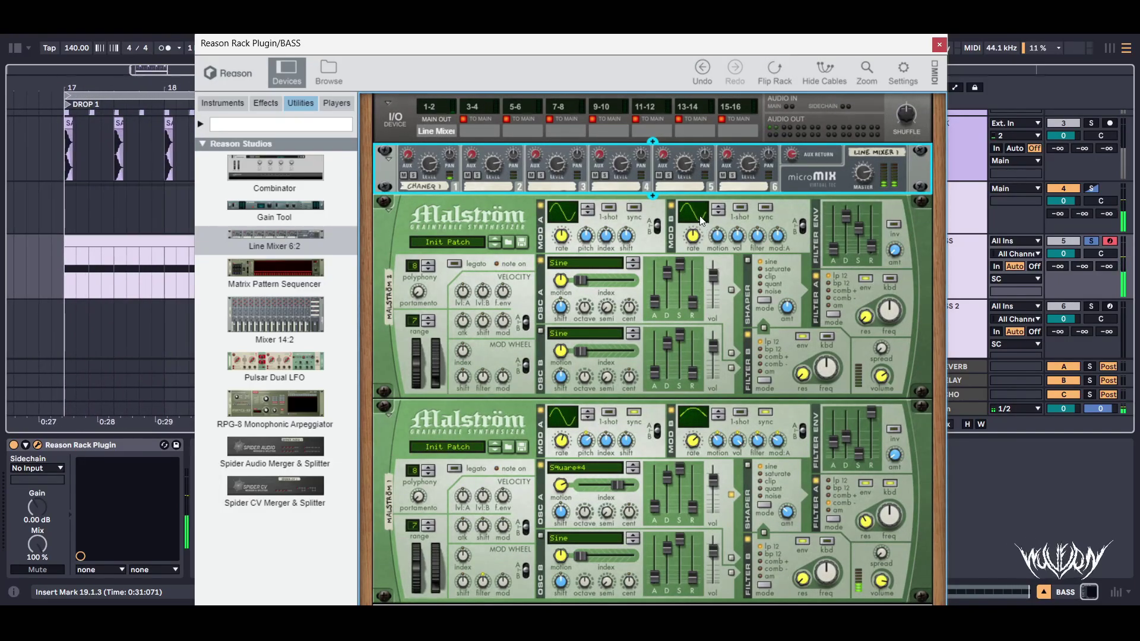
# On the upper Malström, change Modulator B's waveform, sync its rate at 1/4 and set Modulator B to Modulator A to -27.
pyautogui.click(584, 451)
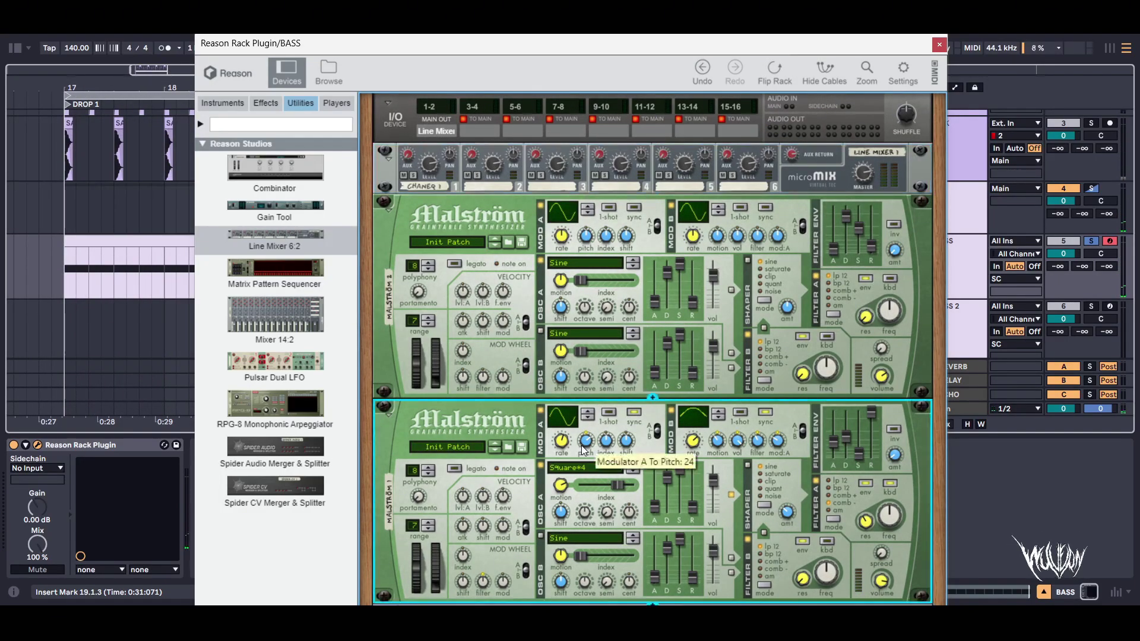
pyautogui.click(635, 210)
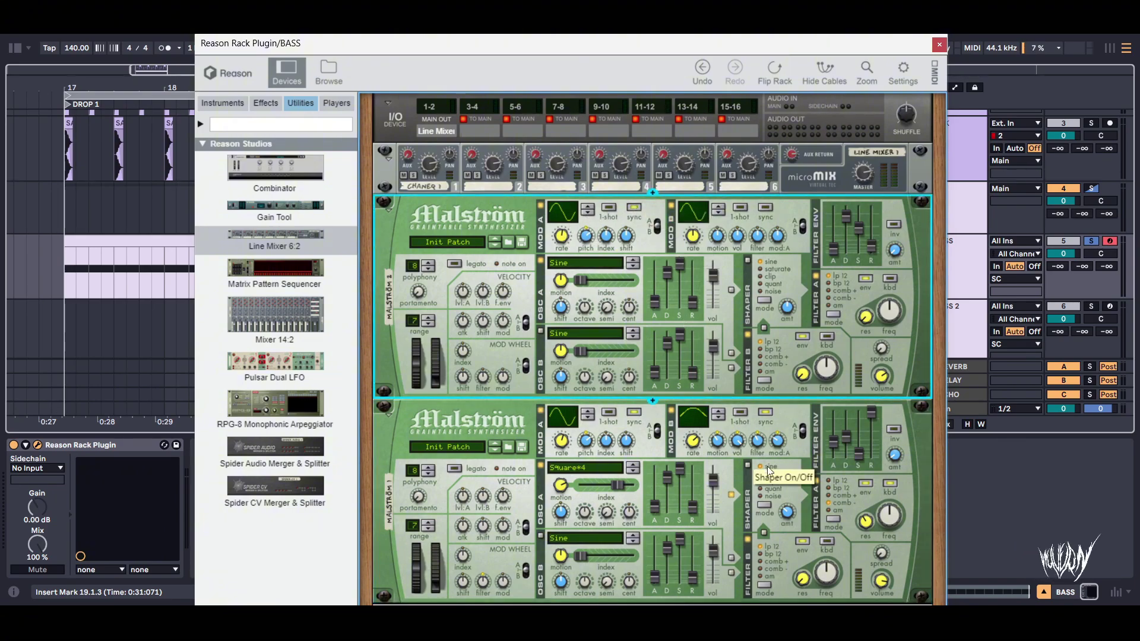
pyautogui.moveTo(695, 213); pyautogui.dragTo(697, 237)
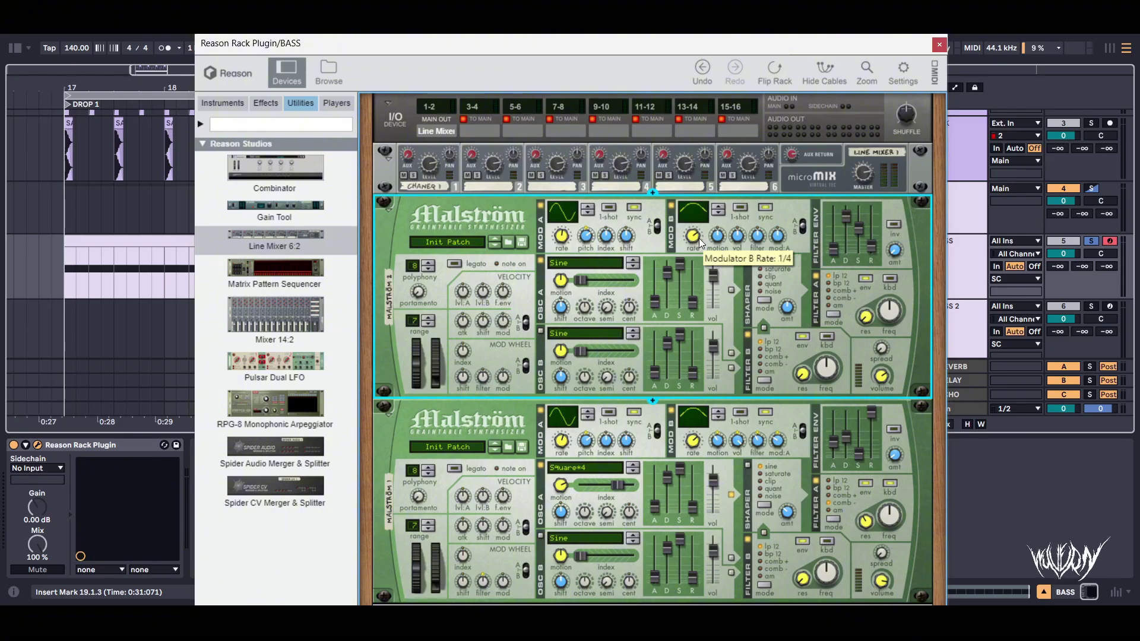
pyautogui.rightClick(725, 319)
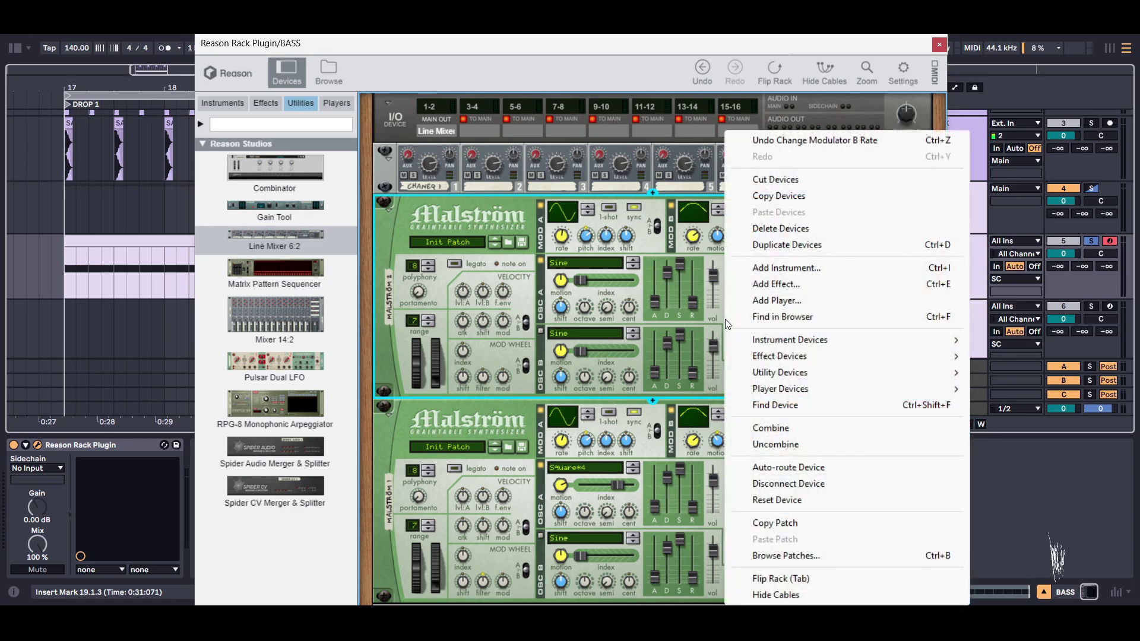
pyautogui.click(717, 312)
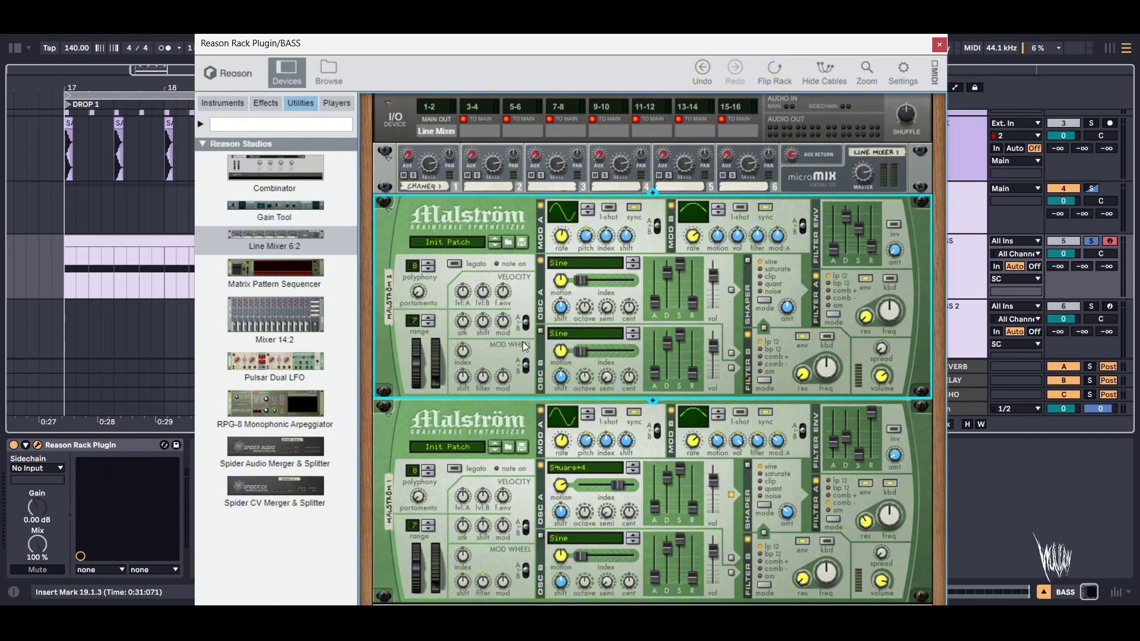
pyautogui.rightClick(724, 319)
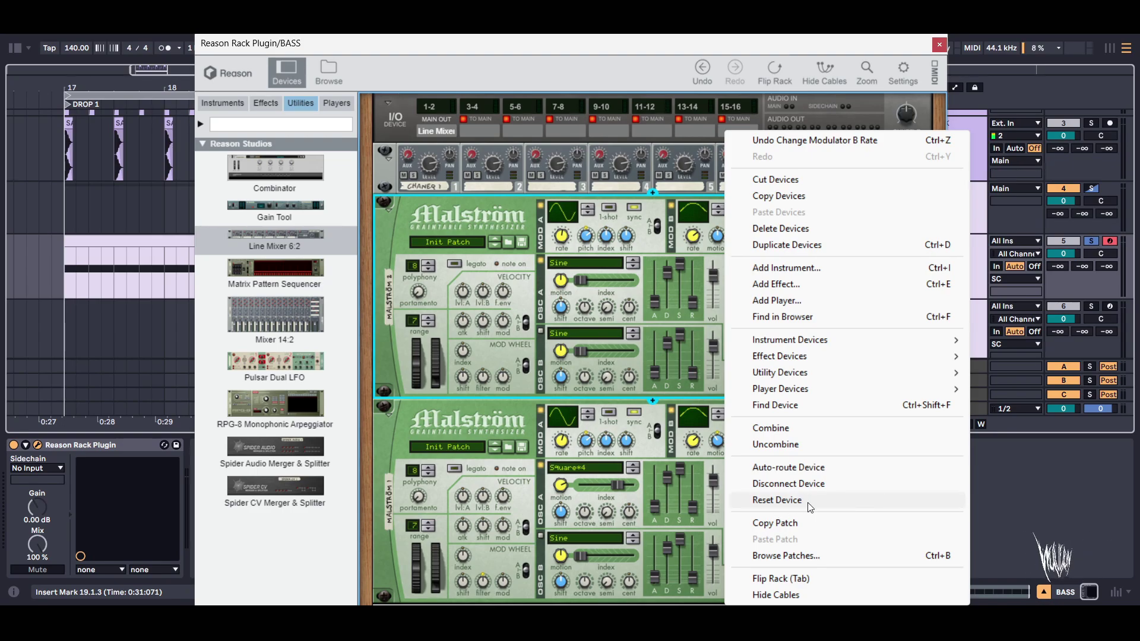
pyautogui.click(778, 500)
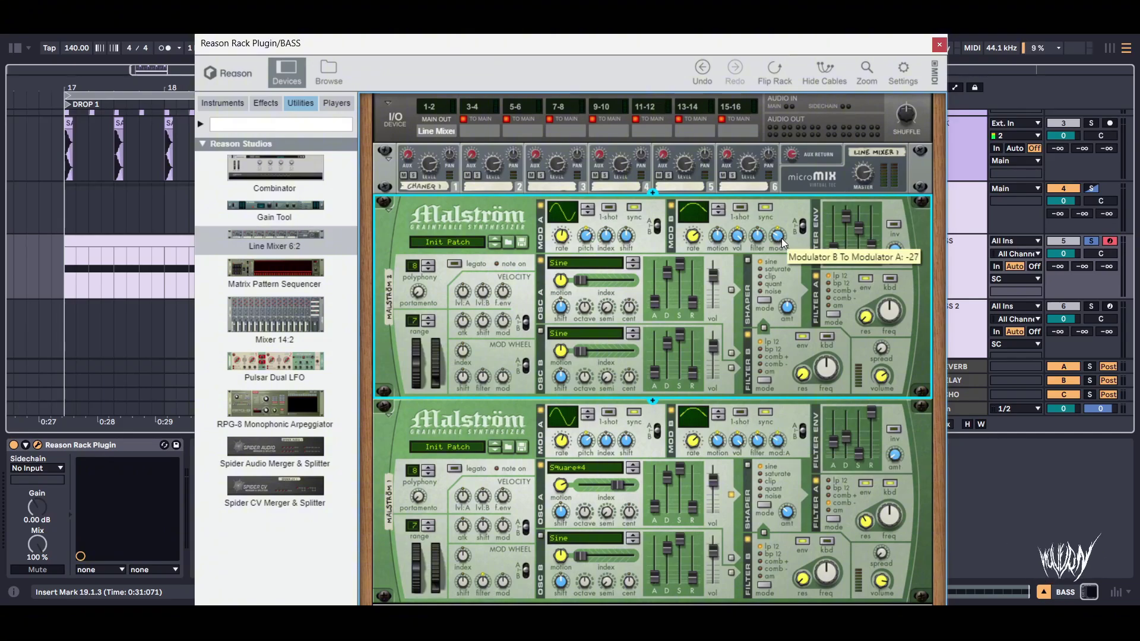
# Connect the upper Malström's main outputs to Line Mixer channel 2, return to the rack front and play the drop.
pyautogui.press('Tab')
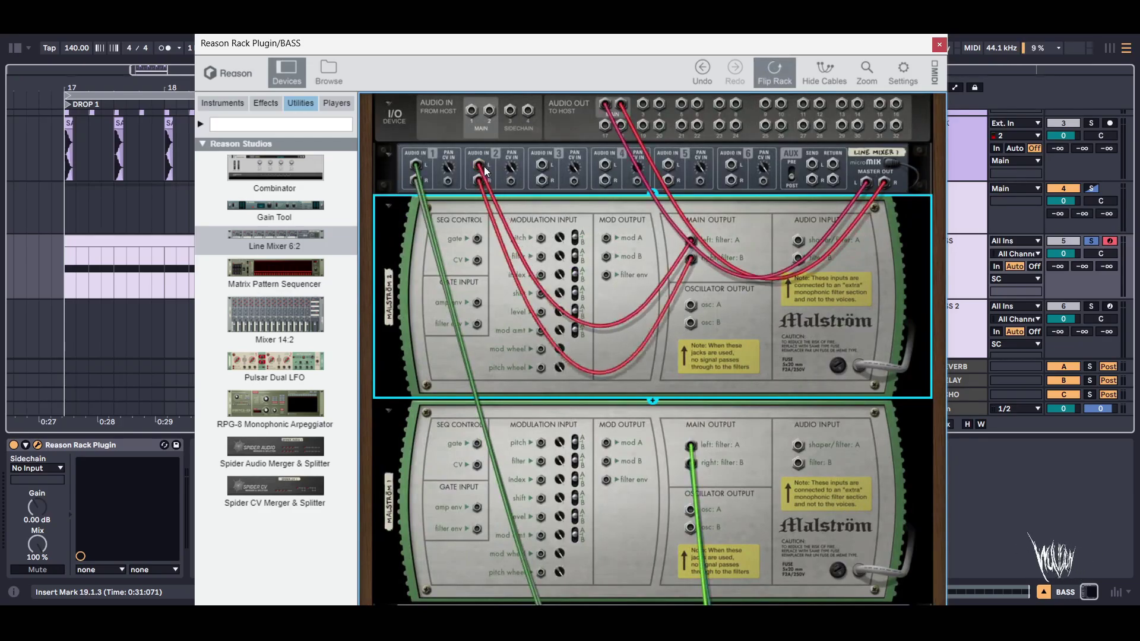
pyautogui.press('Tab')
pyautogui.press('space')
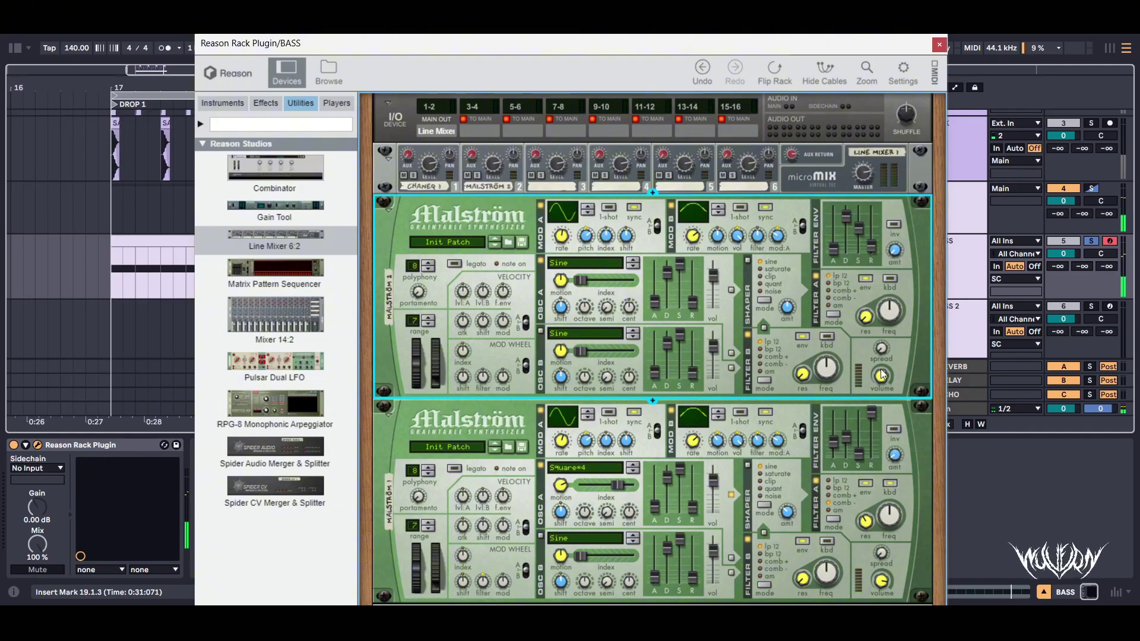
# Adjust the upper Malström's volume and Modulator B to Level amount while auditioning both layers through the Line Mixer.
pyautogui.moveTo(892, 375); pyautogui.dragTo(903, 344)
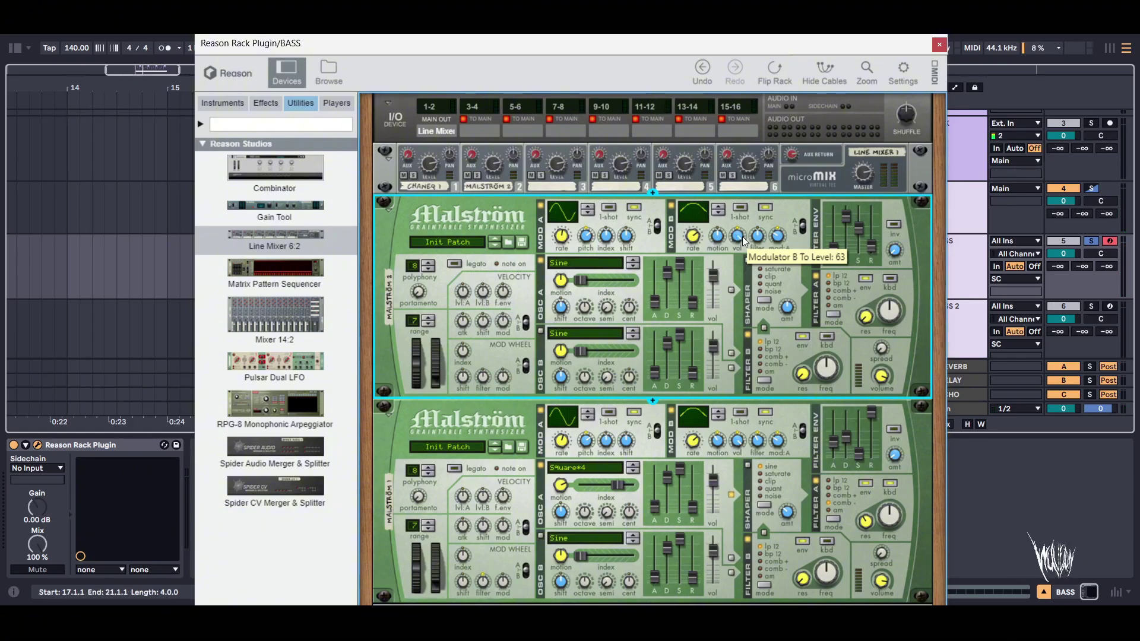
pyautogui.moveTo(740, 248); pyautogui.dragTo(752, 263)
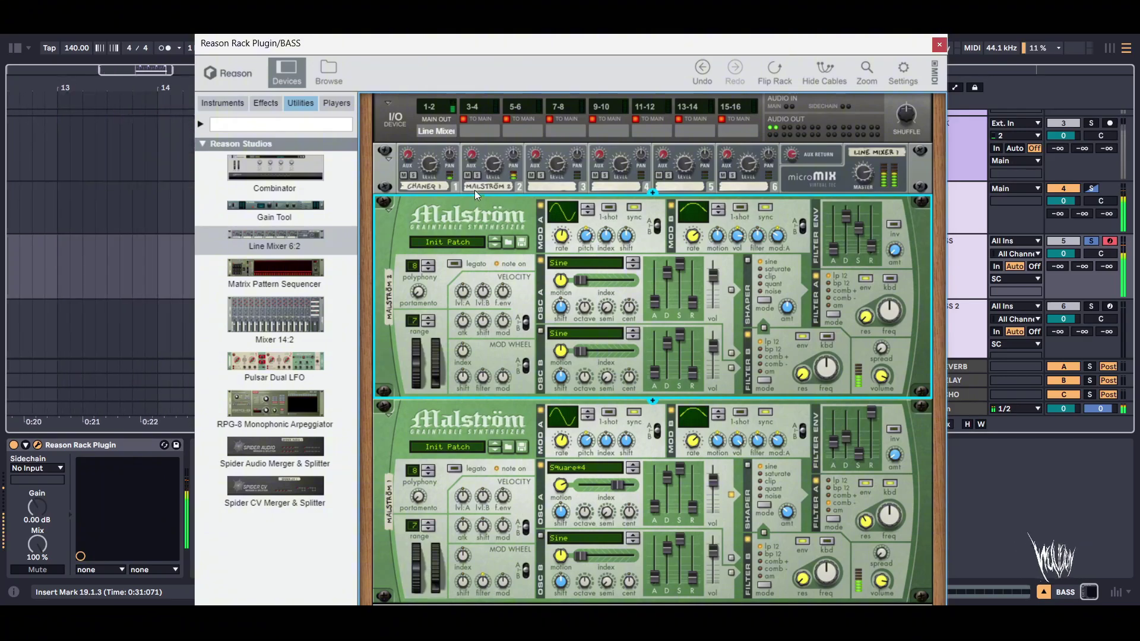
pyautogui.click(429, 172)
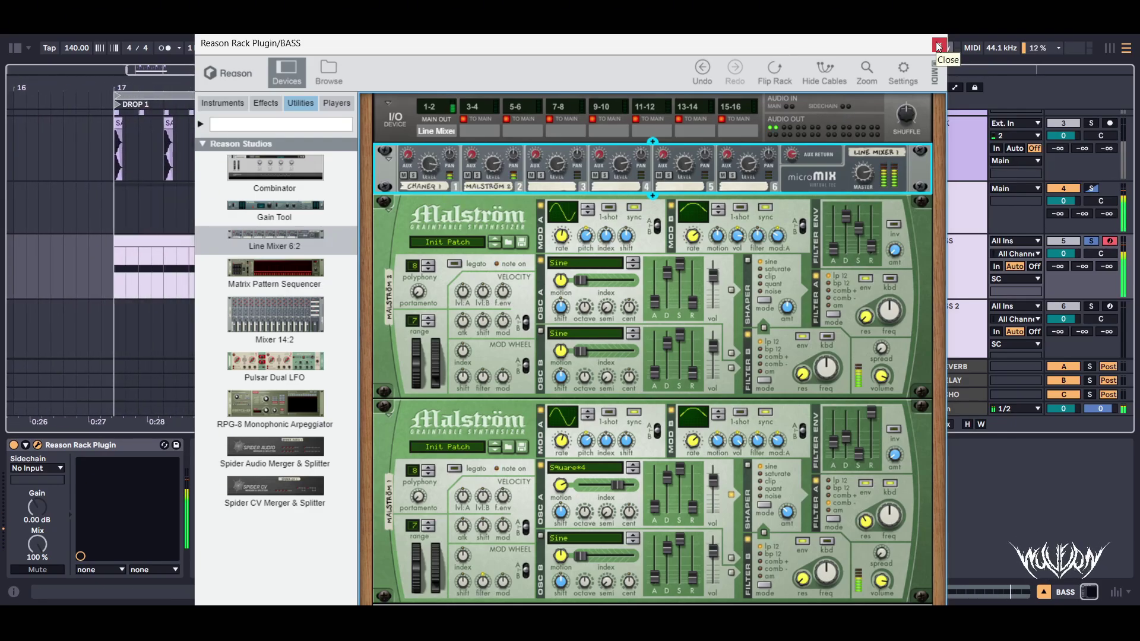
# Hide the device browser and move the rack window aside to uncover the track's device chain.
pyautogui.scroll(-5, 939, 220)
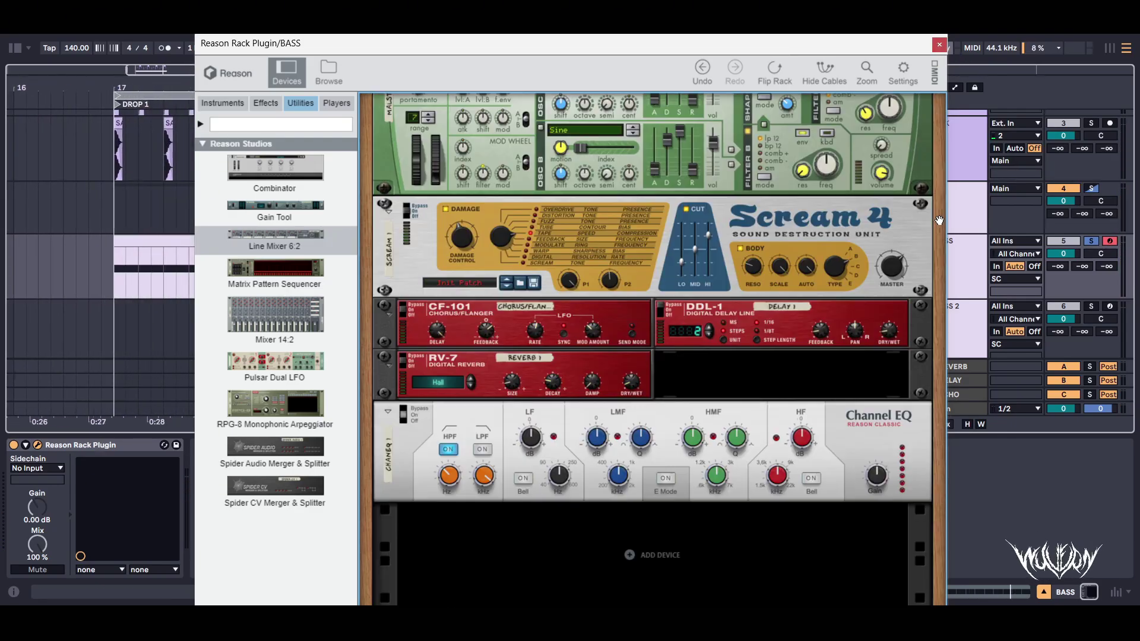
pyautogui.click(293, 73)
pyautogui.scroll(5, 644, 250)
pyautogui.moveTo(591, 48); pyautogui.dragTo(710, 36)
pyautogui.scroll(1, 708, 173)
pyautogui.click(887, 205)
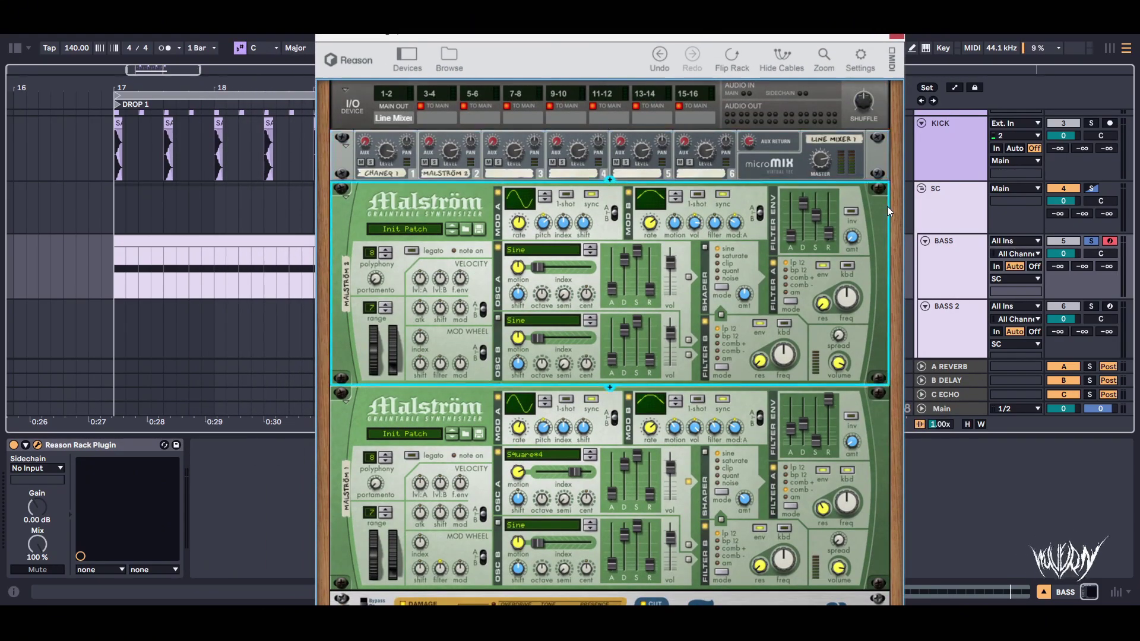
pyautogui.click(886, 162)
pyautogui.moveTo(572, 37); pyautogui.dragTo(592, 33)
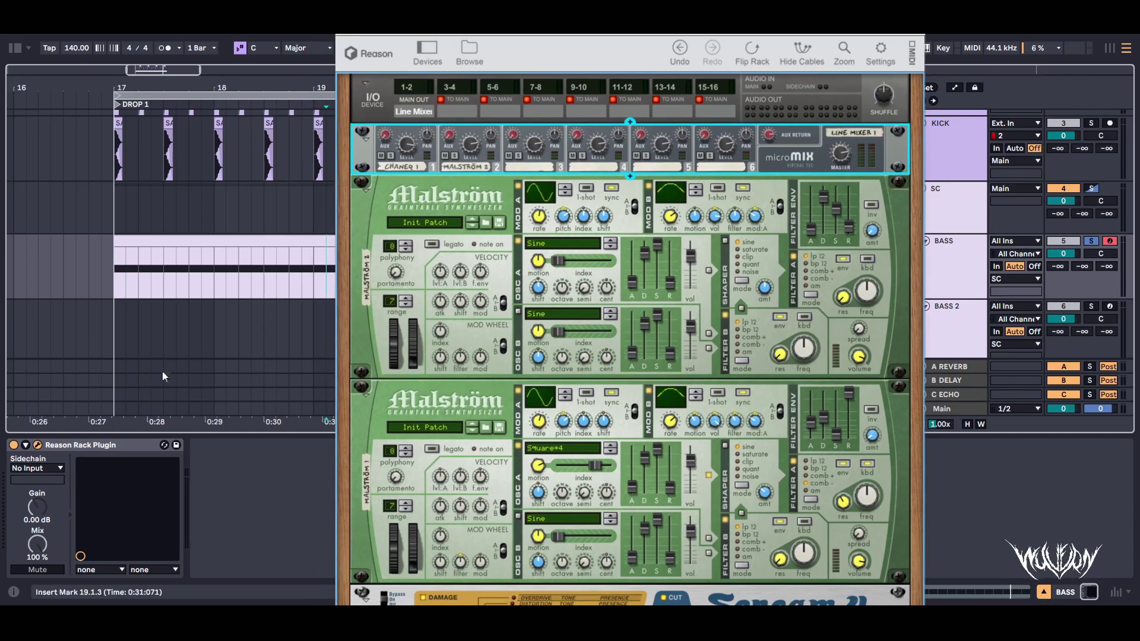
# Group the Reason Rack Plugin into an Instrument Rack, show its macro controls and move the plugin window clear of them.
pyautogui.hscroll(-1, 35, 504)
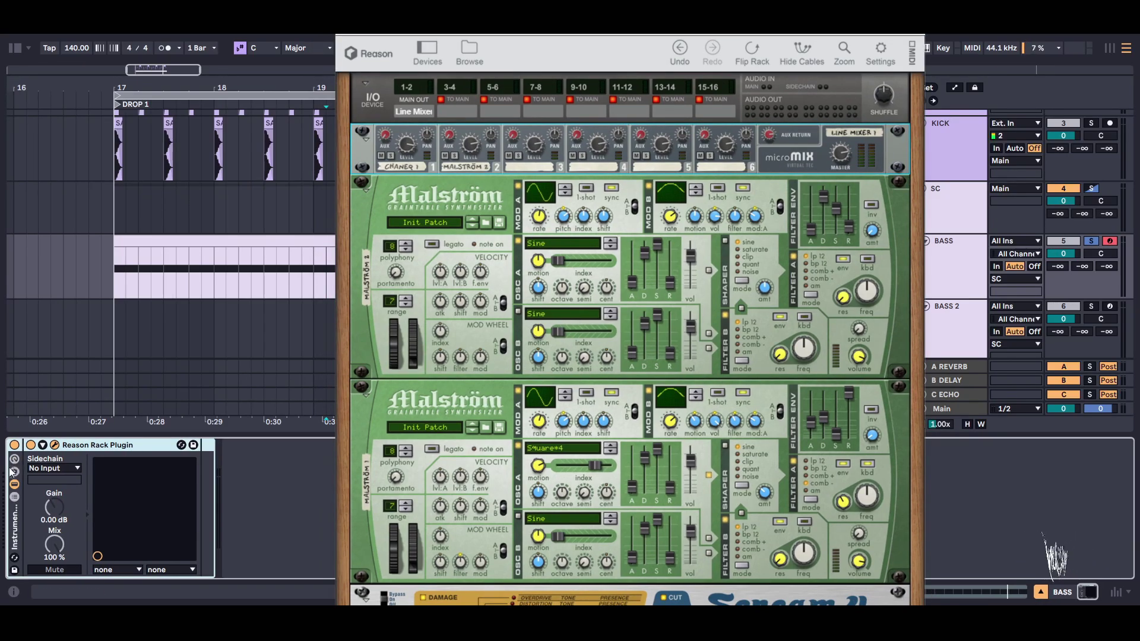
pyautogui.click(15, 460)
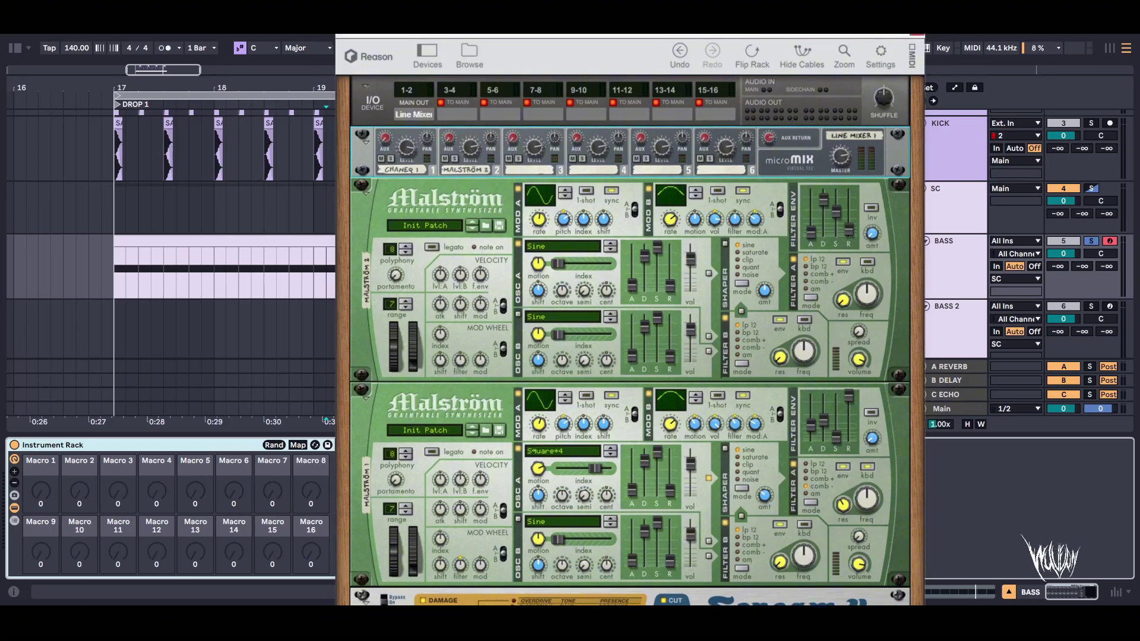
pyautogui.moveTo(485, 37); pyautogui.dragTo(731, 58)
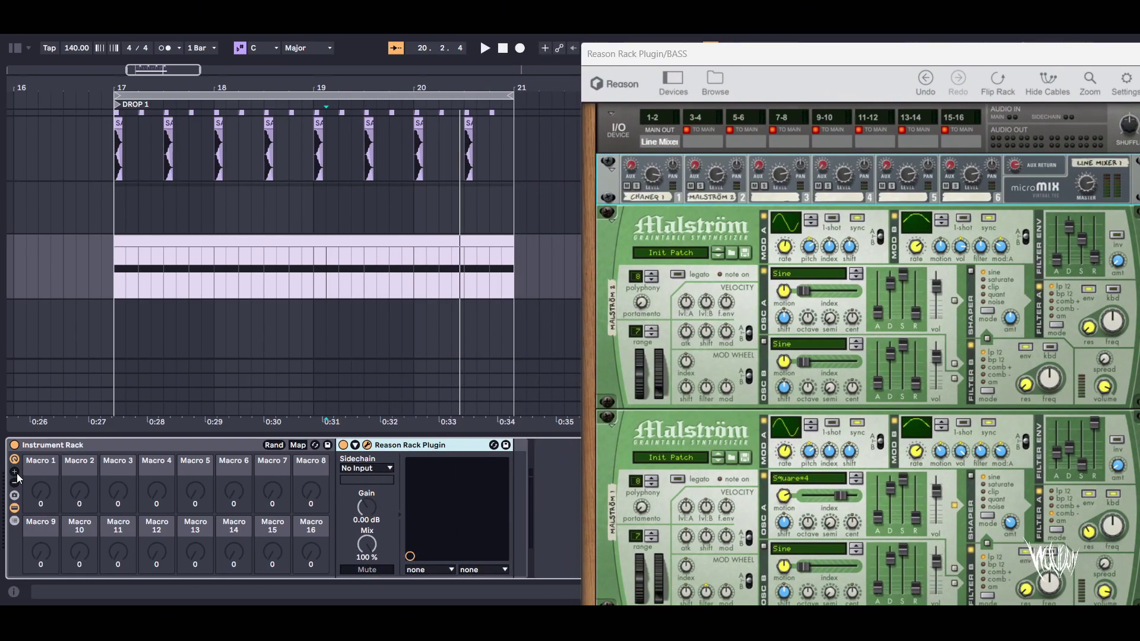
# Start configuring the plugin's parameter panel and add the Modulator A and Modulator B rates of both Malströms.
pyautogui.click(355, 445)
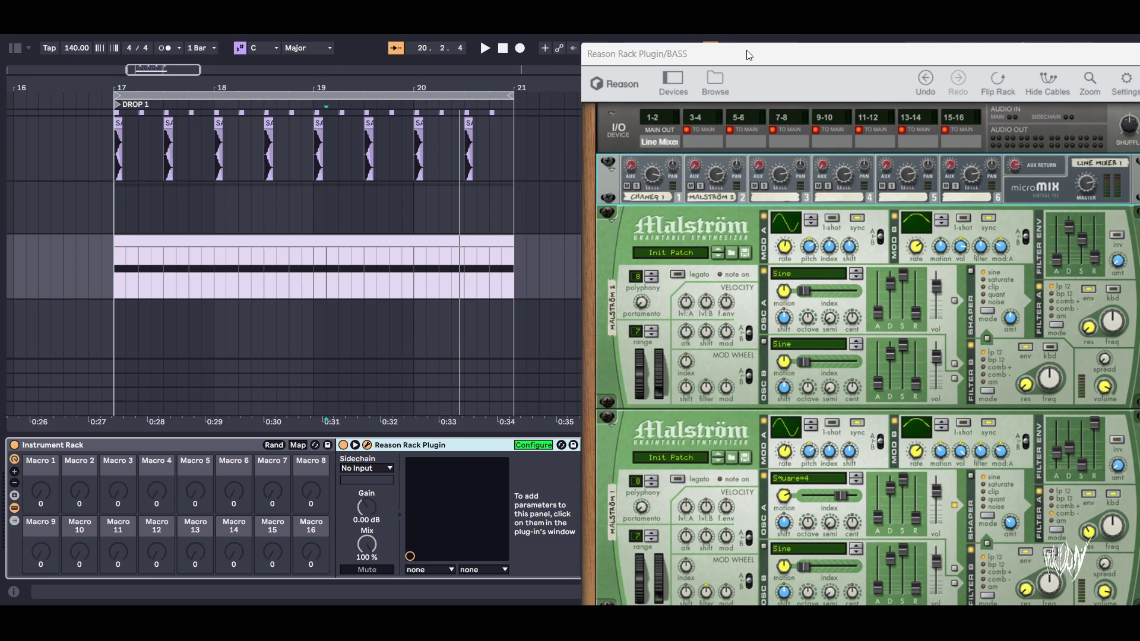
pyautogui.moveTo(746, 55); pyautogui.dragTo(766, 33)
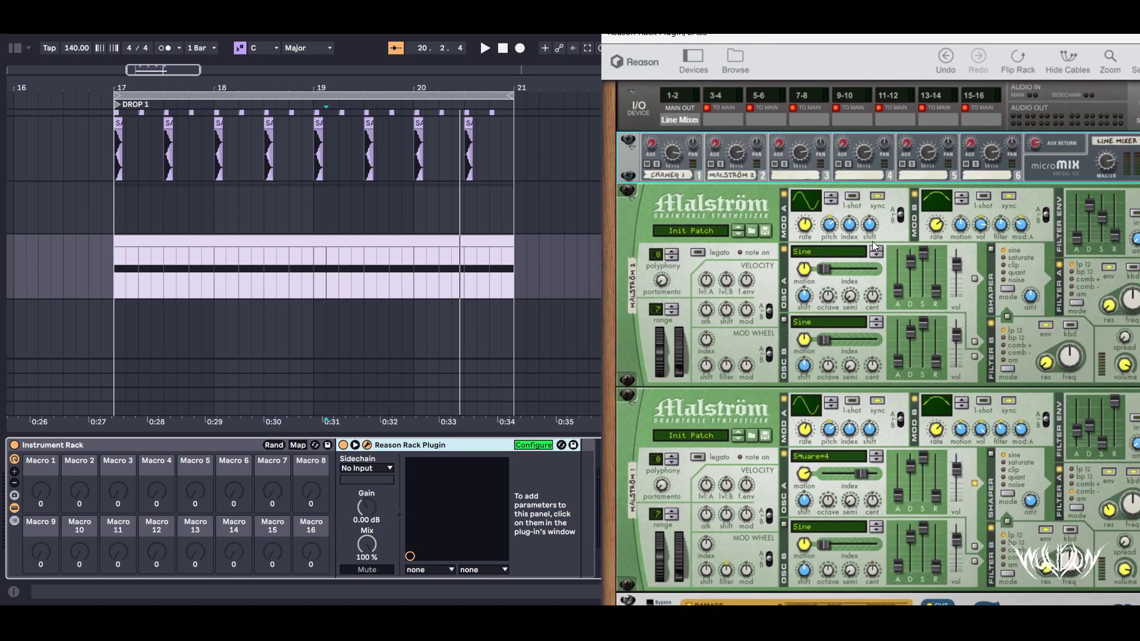
pyautogui.click(805, 226)
pyautogui.click(805, 429)
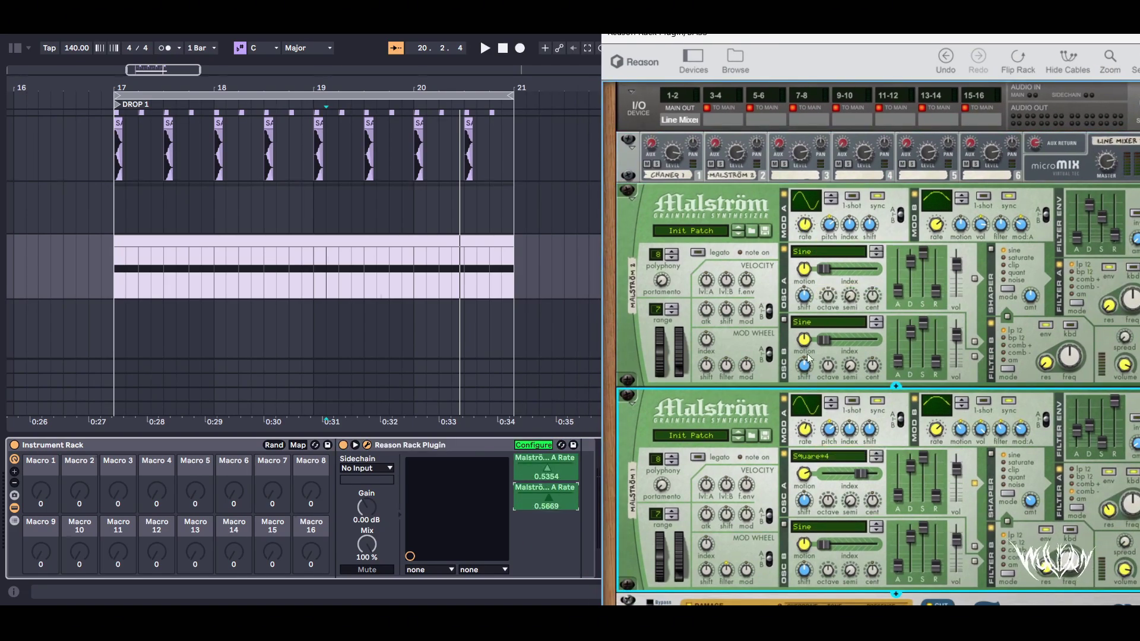
pyautogui.click(936, 226)
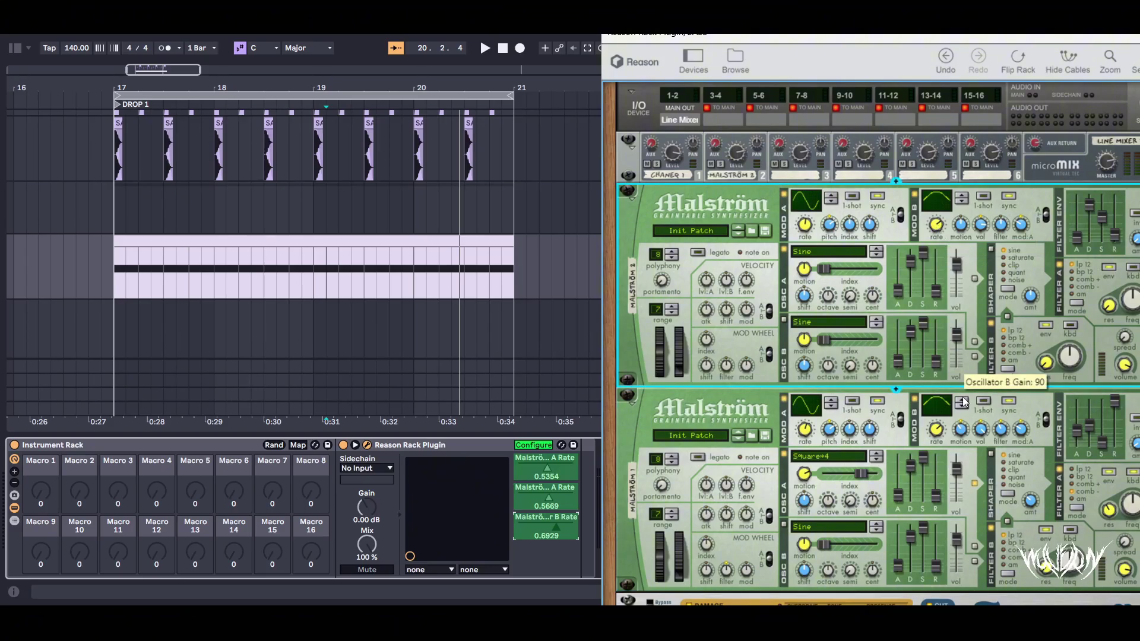
pyautogui.click(936, 428)
# Add the lower Malström's Oscillator A index and motion to the parameter panel and finish configuring.
pyautogui.scroll(-5, 848, 368)
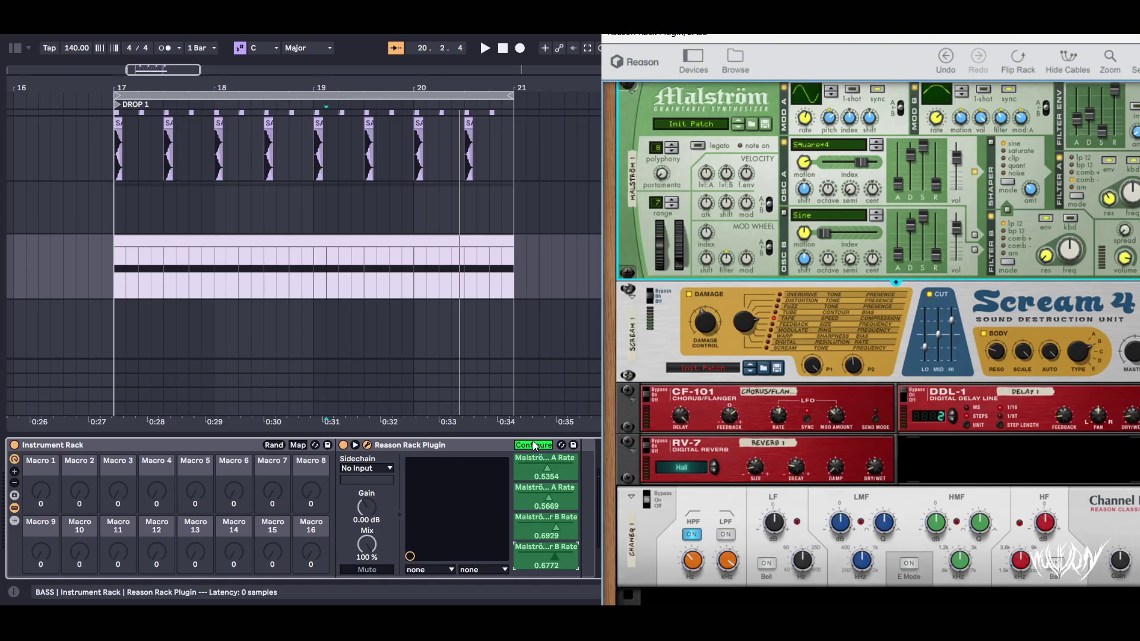
pyautogui.scroll(4, 841, 313)
pyautogui.click(861, 385)
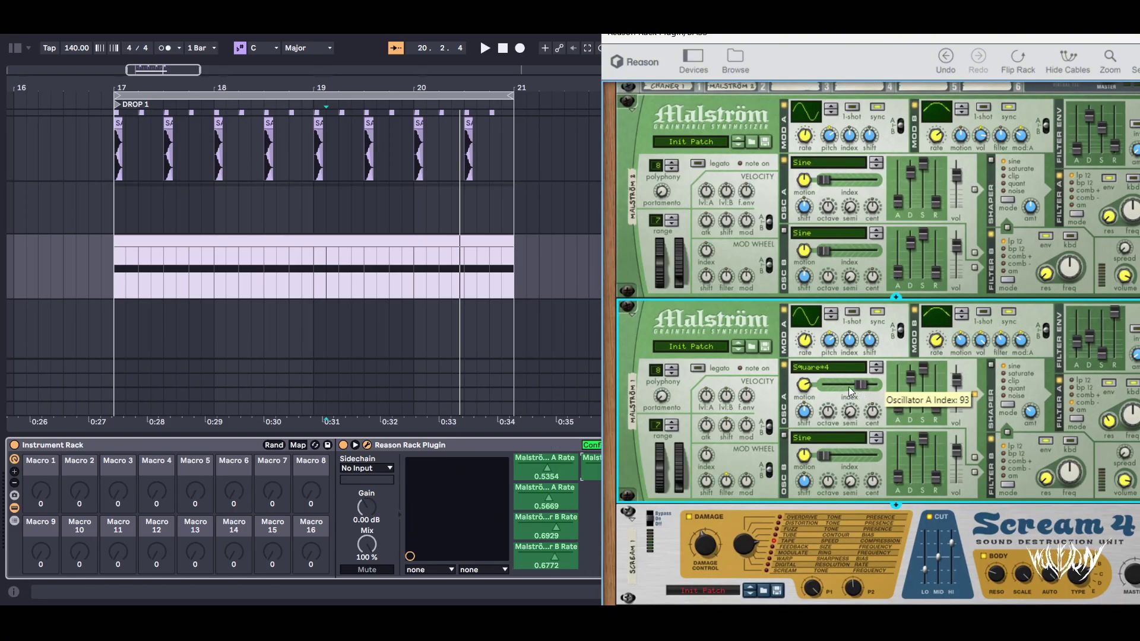
pyautogui.click(803, 385)
pyautogui.click(354, 447)
# Enter macro mapping and map the Modulator A rates of both Malströms to Macro 1.
pyautogui.click(297, 445)
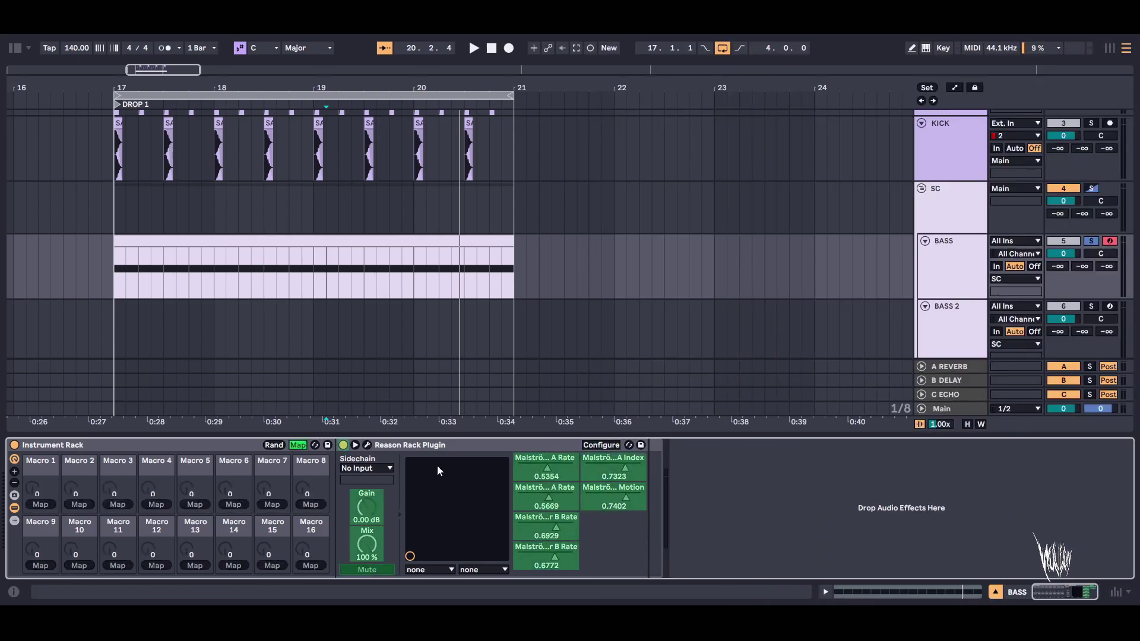
pyautogui.click(546, 474)
pyautogui.click(39, 504)
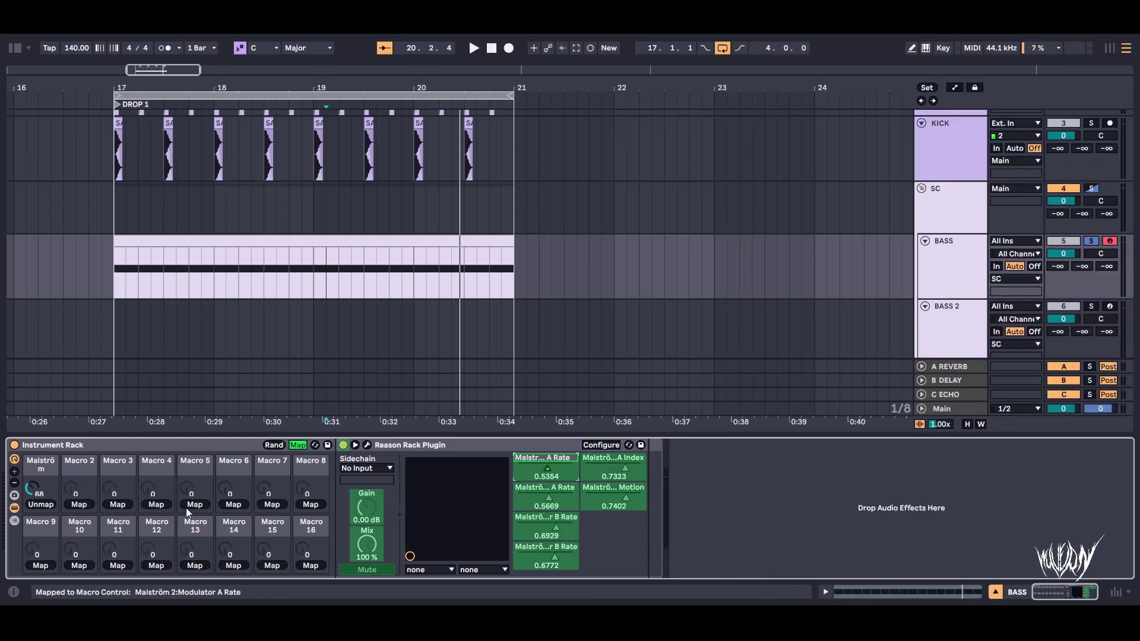
pyautogui.click(557, 502)
pyautogui.click(40, 504)
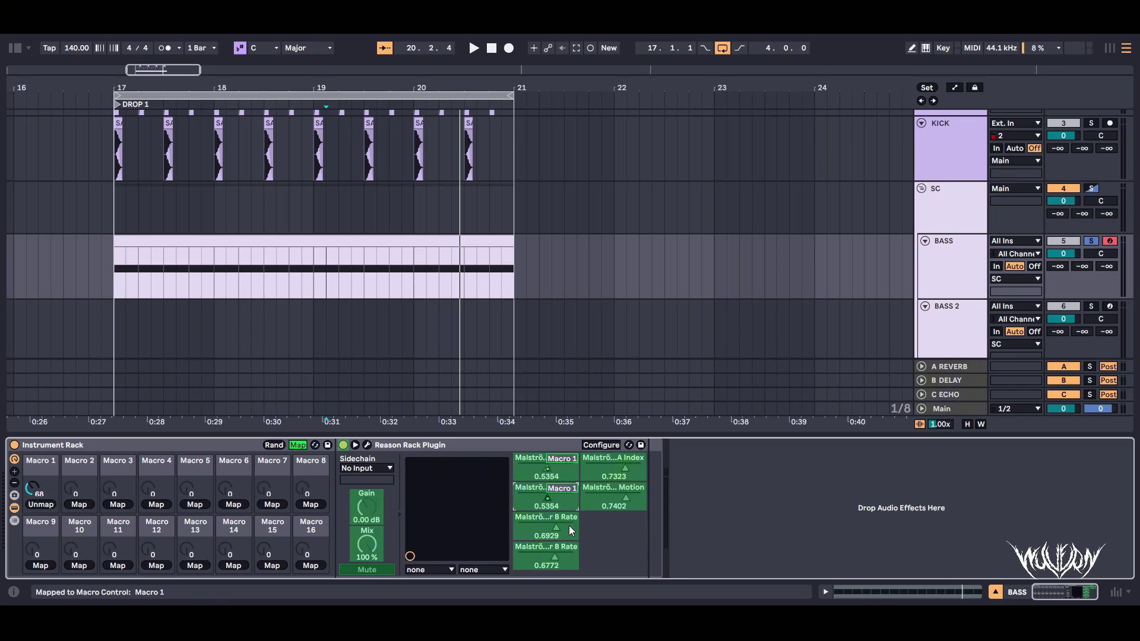
# Map the Modulator B rates of both Malströms to Macro 2.
pyautogui.click(546, 525)
pyautogui.click(79, 504)
pyautogui.click(554, 563)
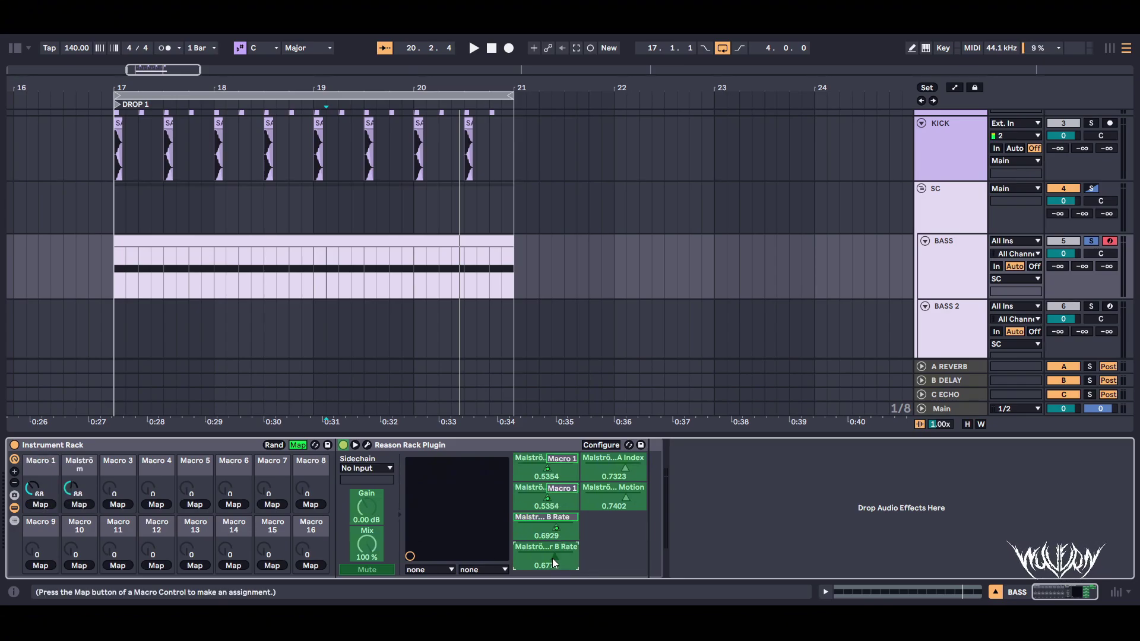
pyautogui.click(79, 504)
# Map the Malström's Oscillator A index to Macro 3 and its Oscillator A motion to Macro 11.
pyautogui.click(614, 466)
pyautogui.click(118, 504)
pyautogui.click(613, 496)
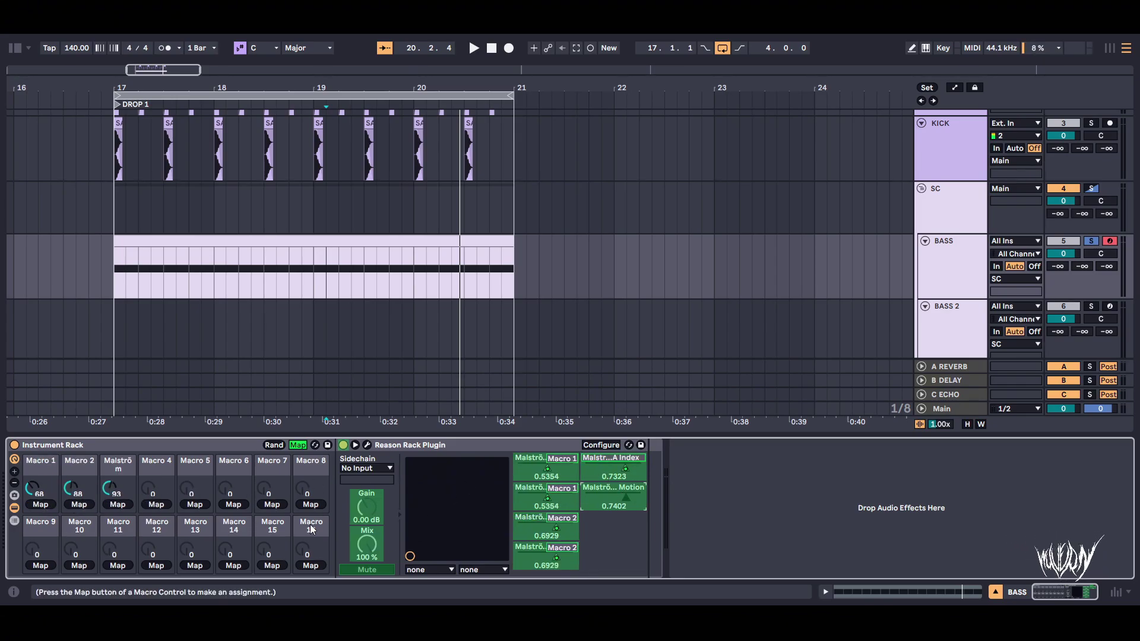
pyautogui.click(117, 504)
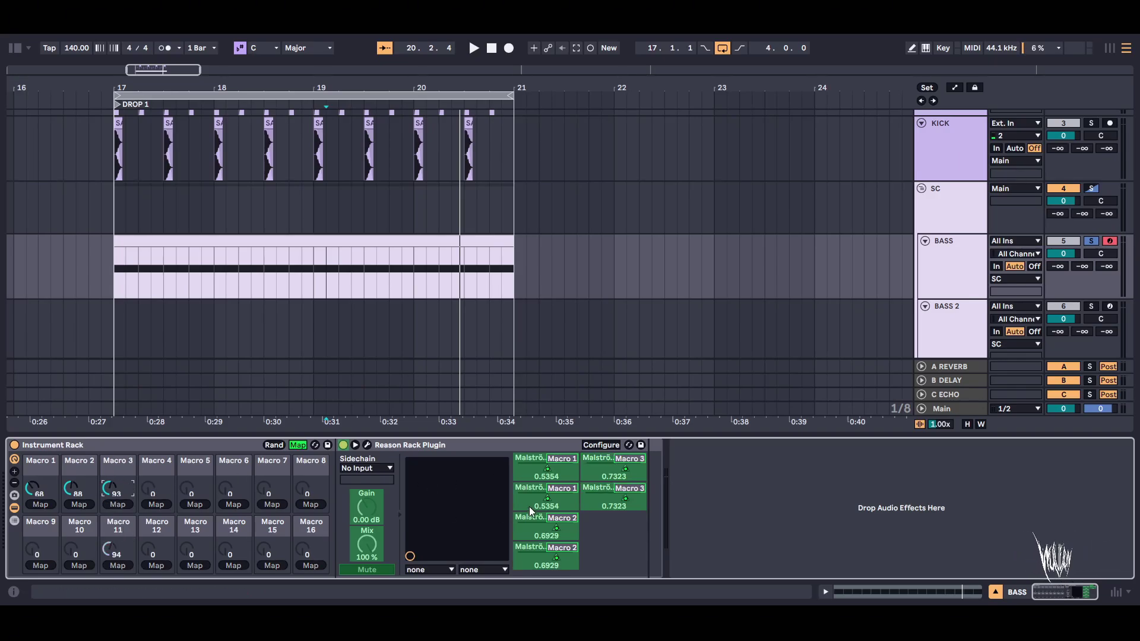
pyautogui.click(618, 491)
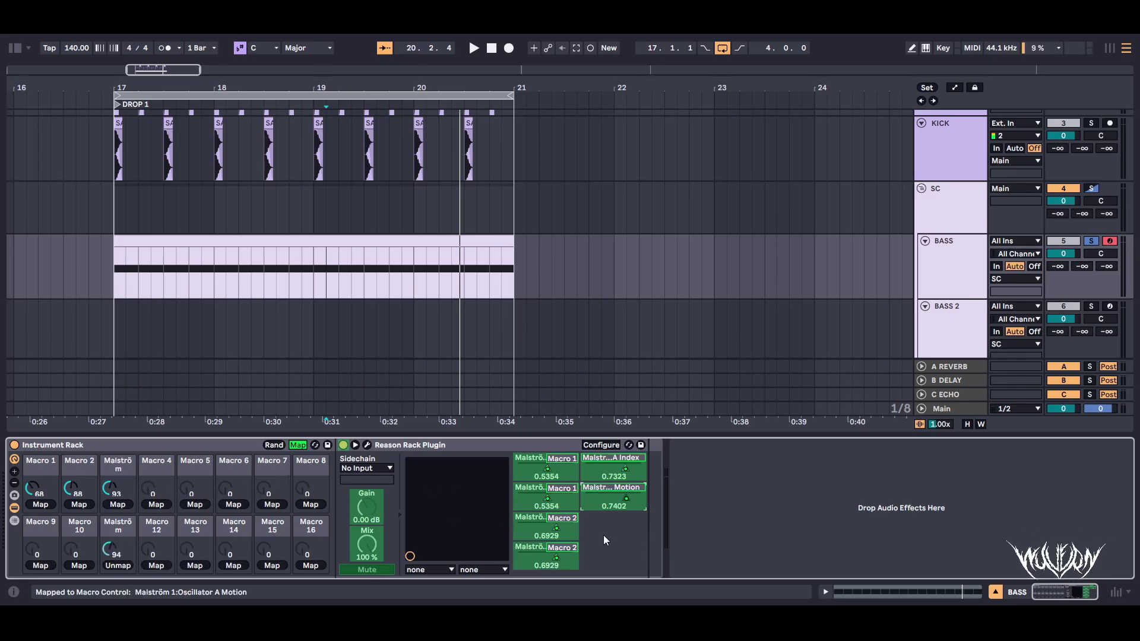
# Rename Macro 3 to INDEX and Macro 11 to MOTION.
pyautogui.click(124, 467)
pyautogui.write('JU')
pyautogui.press('BackSpace')
pyautogui.press('BackSpace')
pyautogui.write('INDEX')
pyautogui.press('Return')
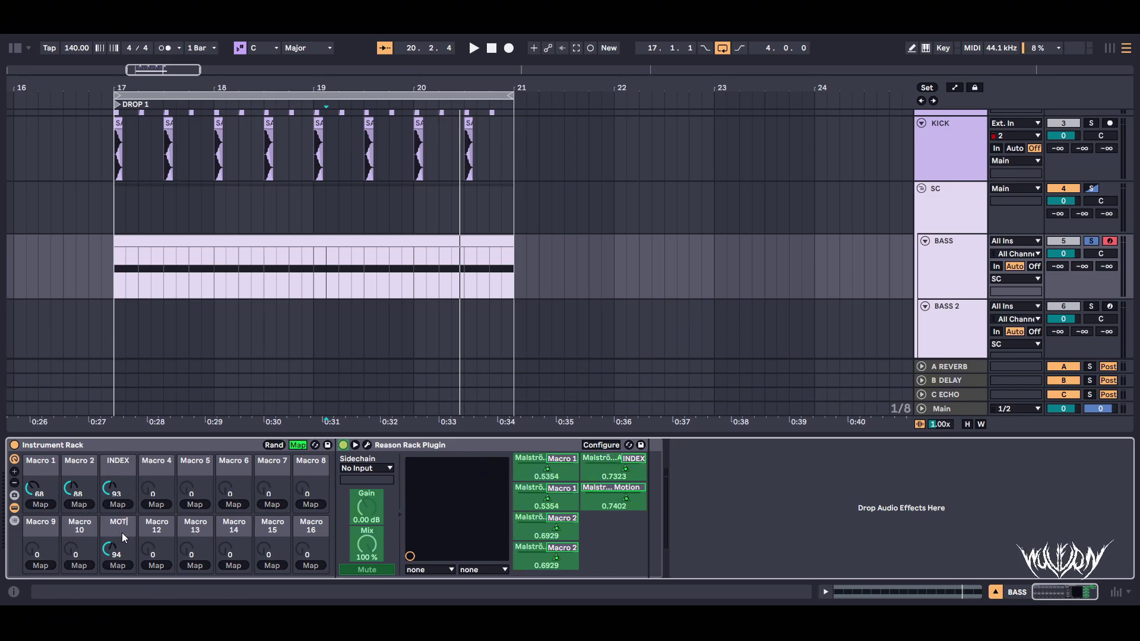
pyautogui.press('Return')
# Rename Macro 2 to B RATE and Macro 1 to A RATE, and leave macro mapping.
pyautogui.click(81, 462)
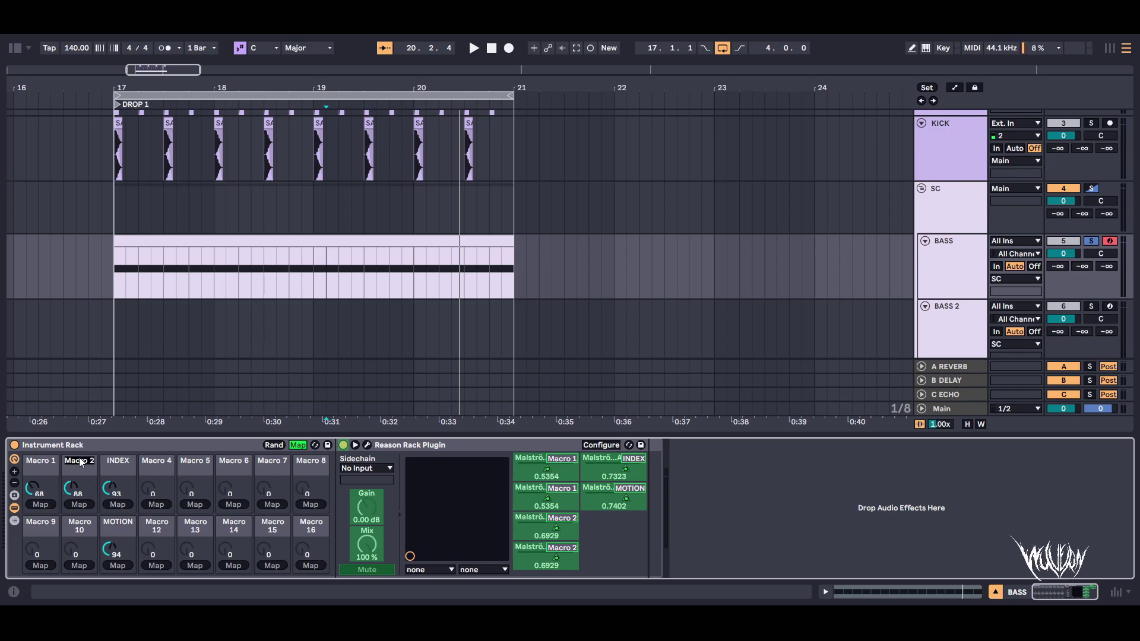
pyautogui.write('B RATE')
pyautogui.press('Return')
pyautogui.click(52, 463)
pyautogui.write('A')
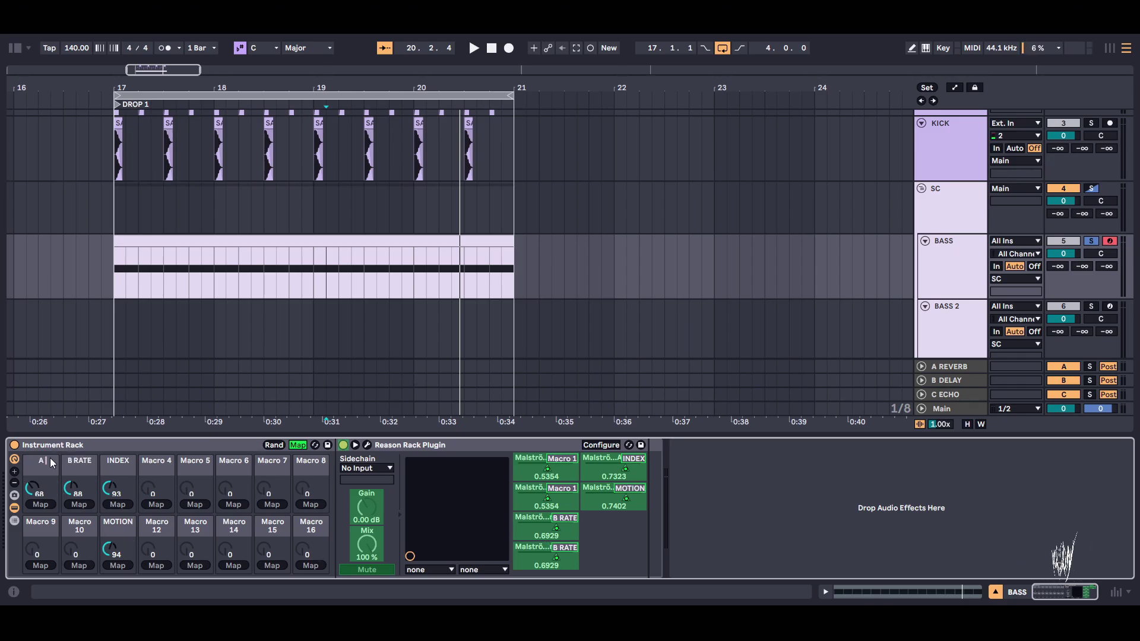
pyautogui.write(' RATE')
pyautogui.press('Return')
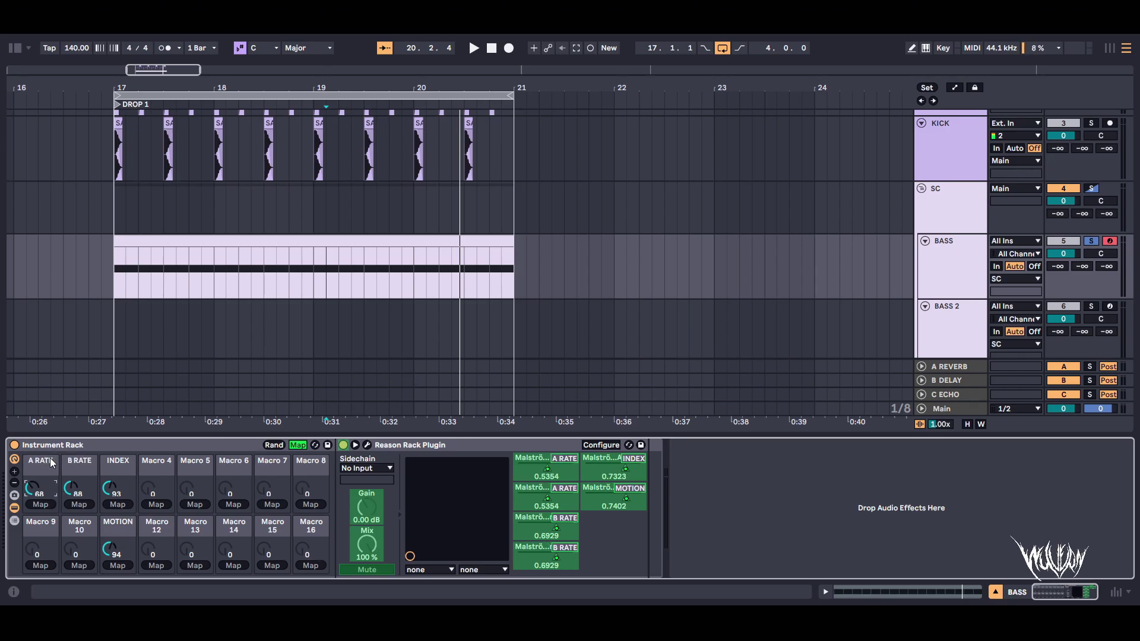
pyautogui.click(299, 445)
# Play the drop from bar 17 and raise the B RATE macro to 105.
pyautogui.scroll(-2, 564, 234)
pyautogui.click(356, 267)
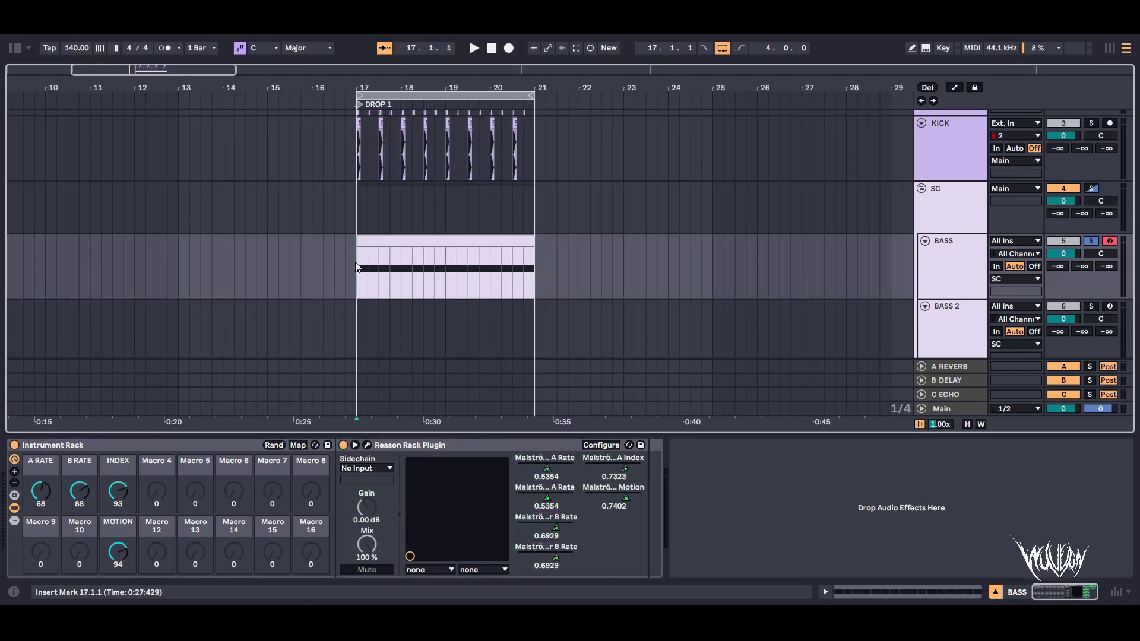
pyautogui.scroll(4, 357, 268)
pyautogui.press('space')
pyautogui.moveTo(80, 491)
pyautogui.mouseDown()
pyautogui.moveTo(80, 504)
pyautogui.moveTo(84, 488)
pyautogui.mouseUp()
pyautogui.scroll(-3, 521, 323)
pyautogui.rightClick(49, 470)
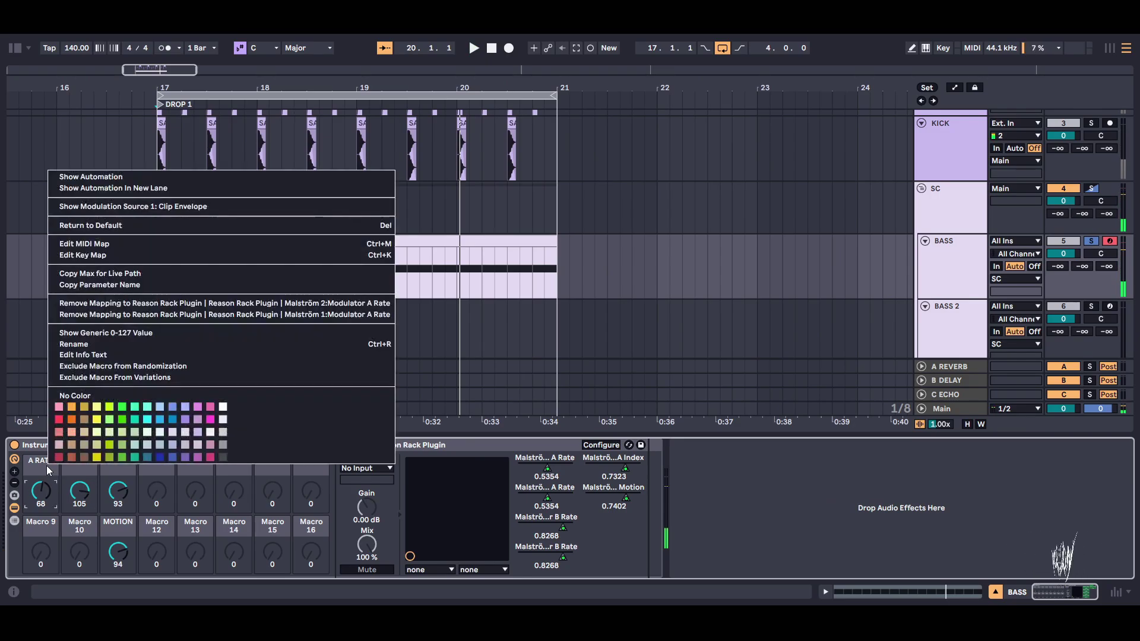
pyautogui.click(375, 446)
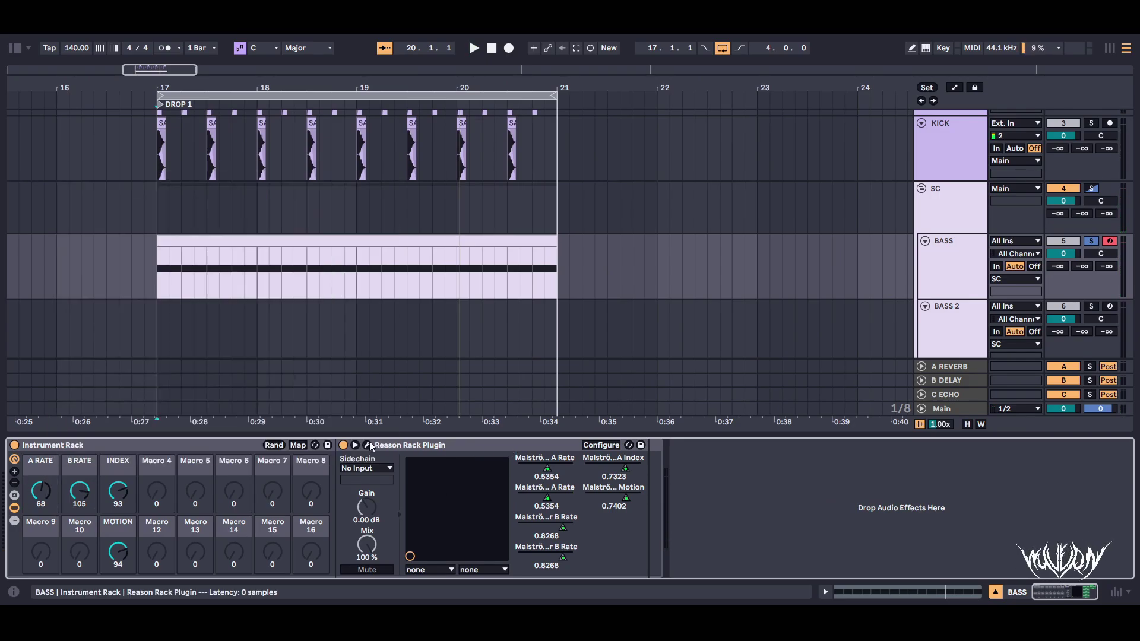
pyautogui.click(368, 445)
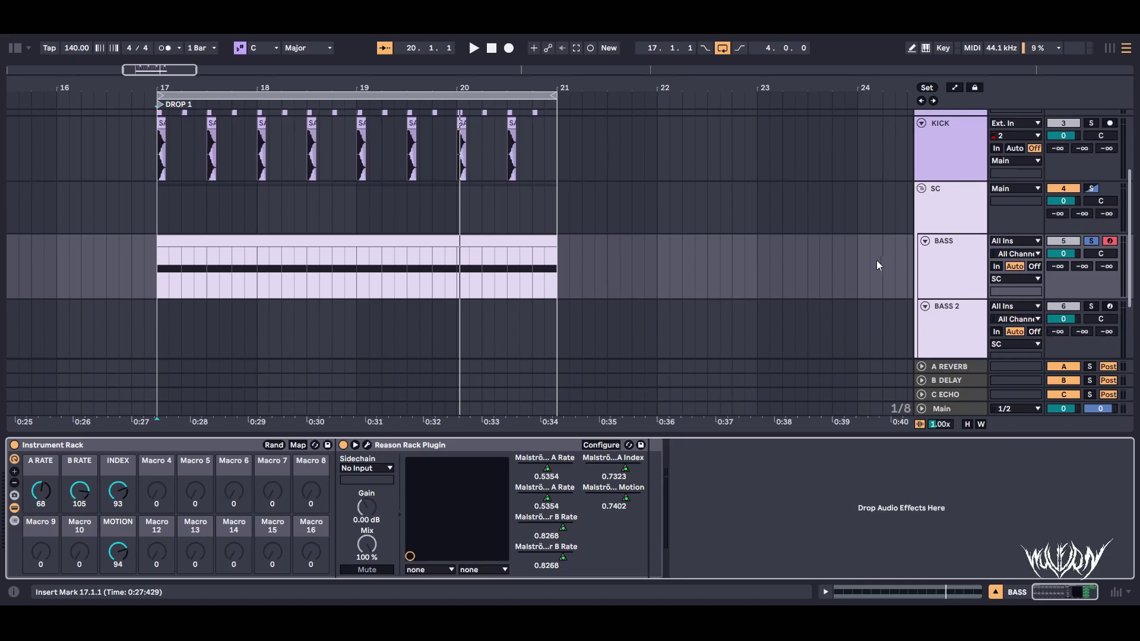
# Check the ShaperBox 3 sidechain device on the SC track and play the BASS clip from bar 17.
pyautogui.click(952, 194)
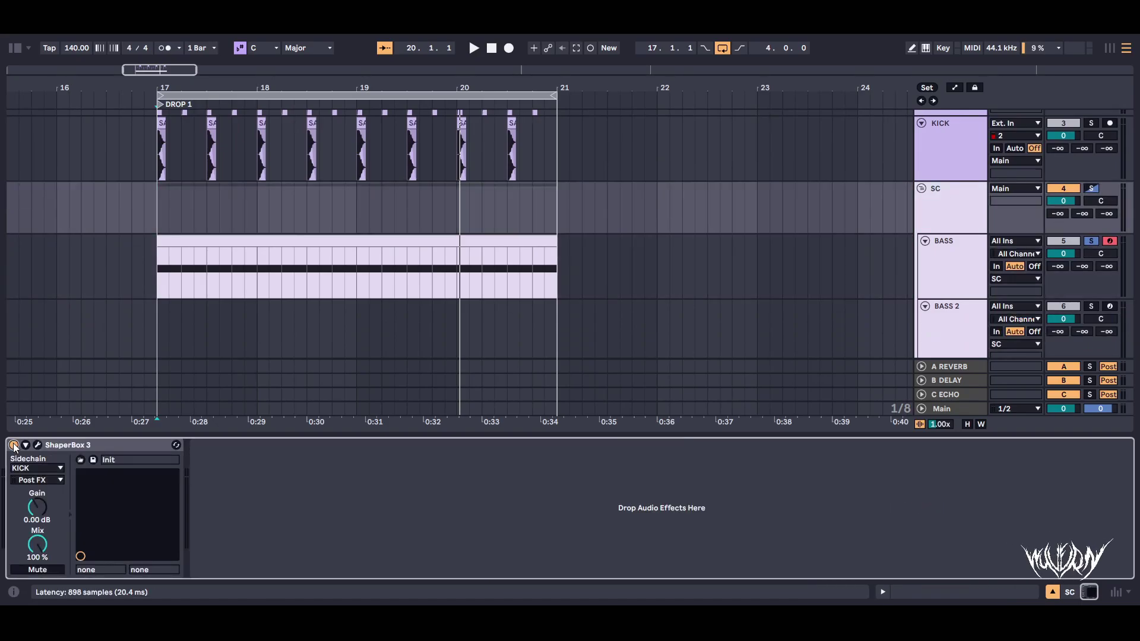
pyautogui.scroll(-5, 631, 313)
pyautogui.scroll(5, 414, 229)
pyautogui.click(406, 261)
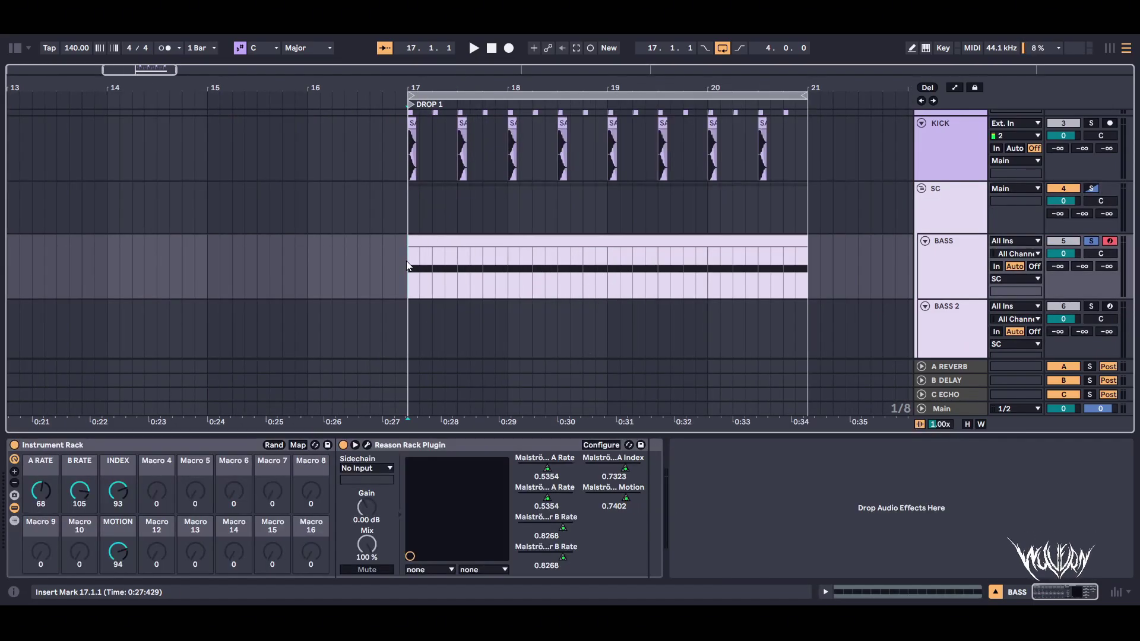
pyautogui.press('space')
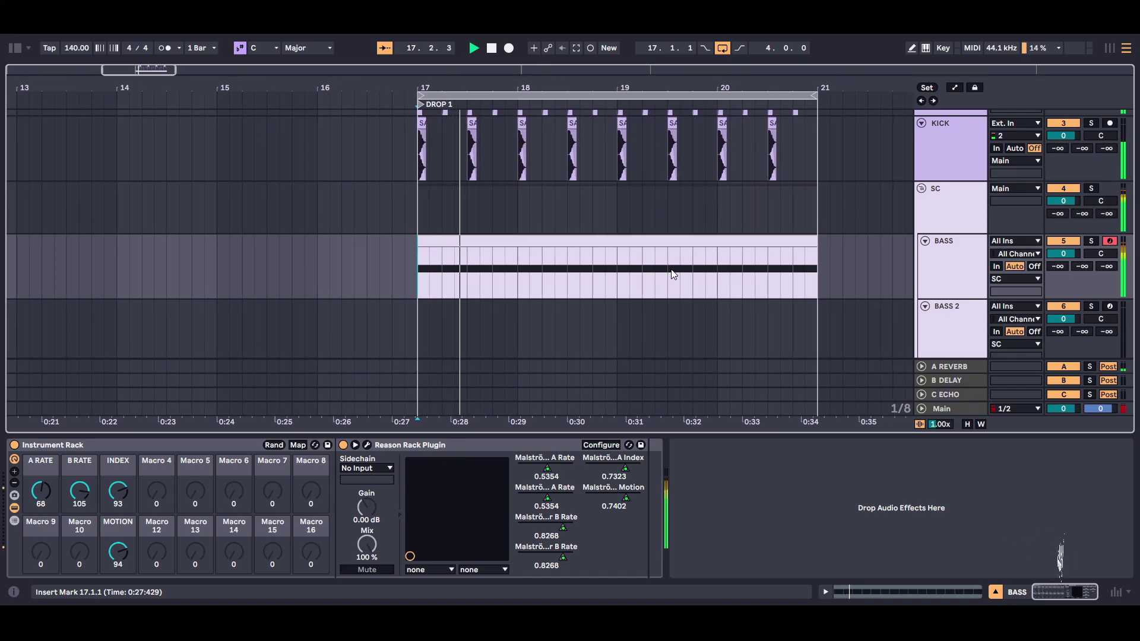
# Search the browser for "compre" and add Multiband Compression.adv after the Instrument Rack on the BASS track.
pyautogui.scroll(-5, 720, 277)
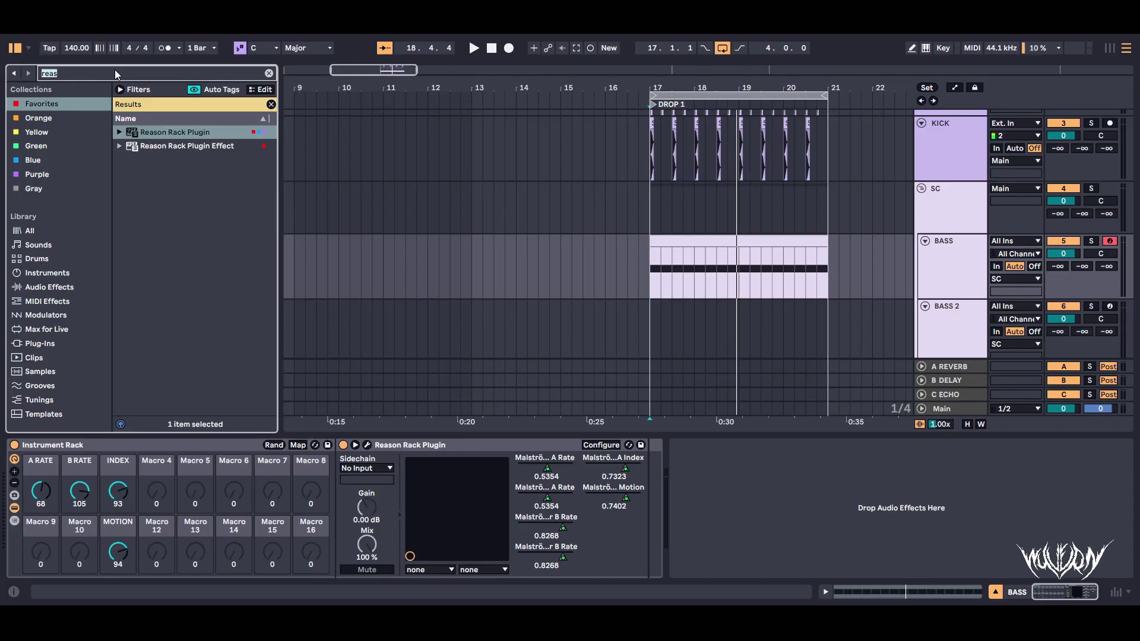
pyautogui.write('compre')
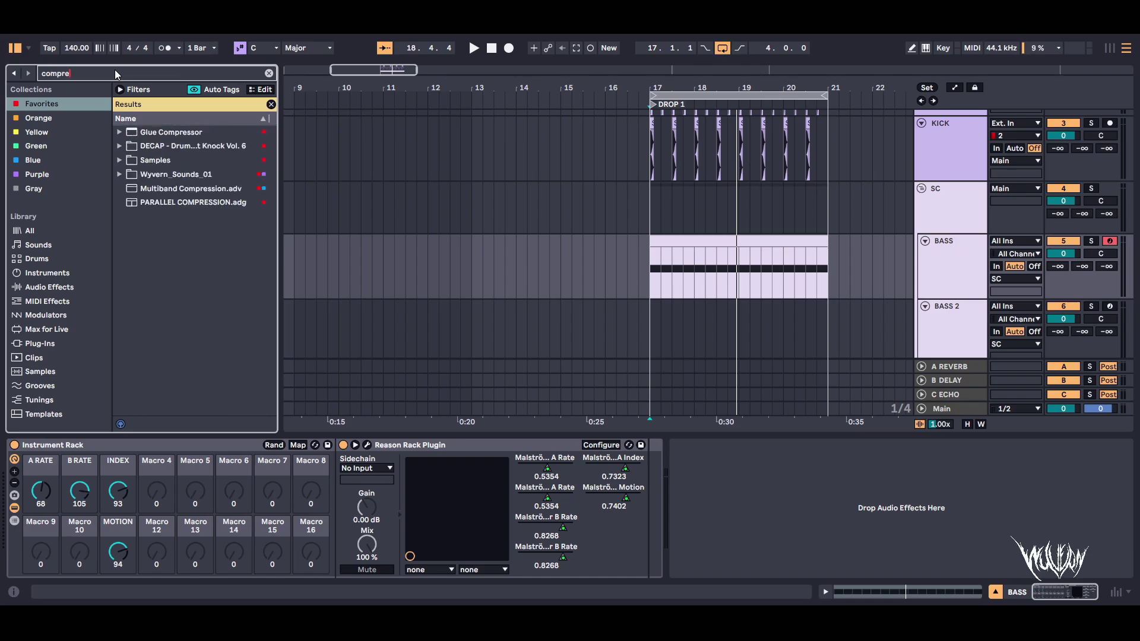
pyautogui.moveTo(201, 189); pyautogui.dragTo(809, 454)
# During playback, set the Multiband Compression's time to 334 % and its overall output to 3.00 dB.
pyautogui.press('space')
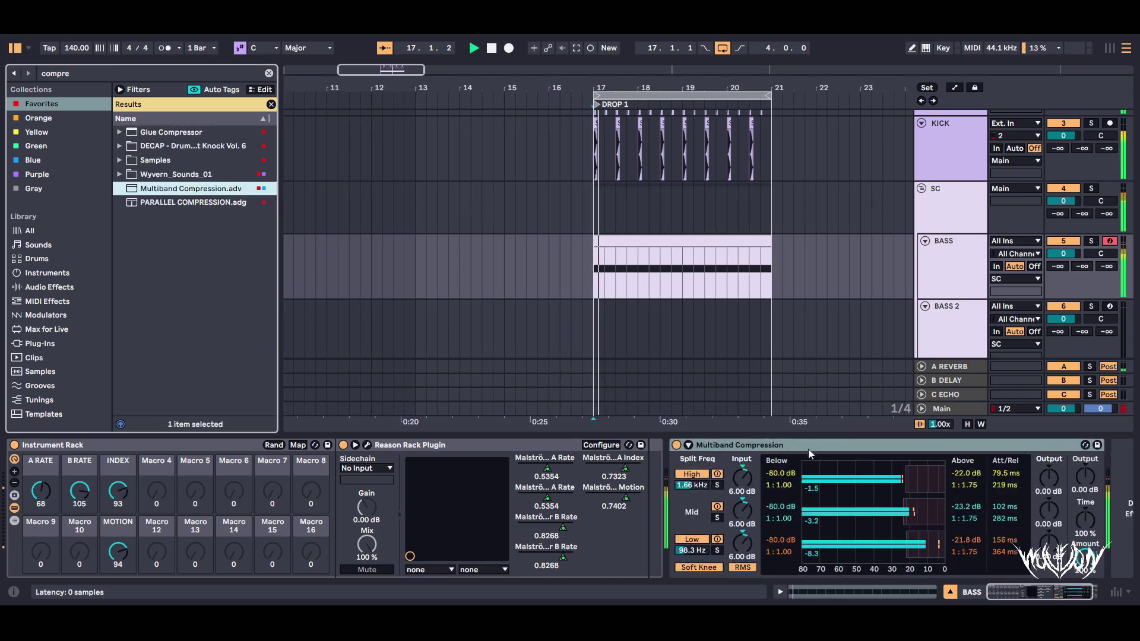
pyautogui.moveTo(1085, 517); pyautogui.dragTo(1085, 474)
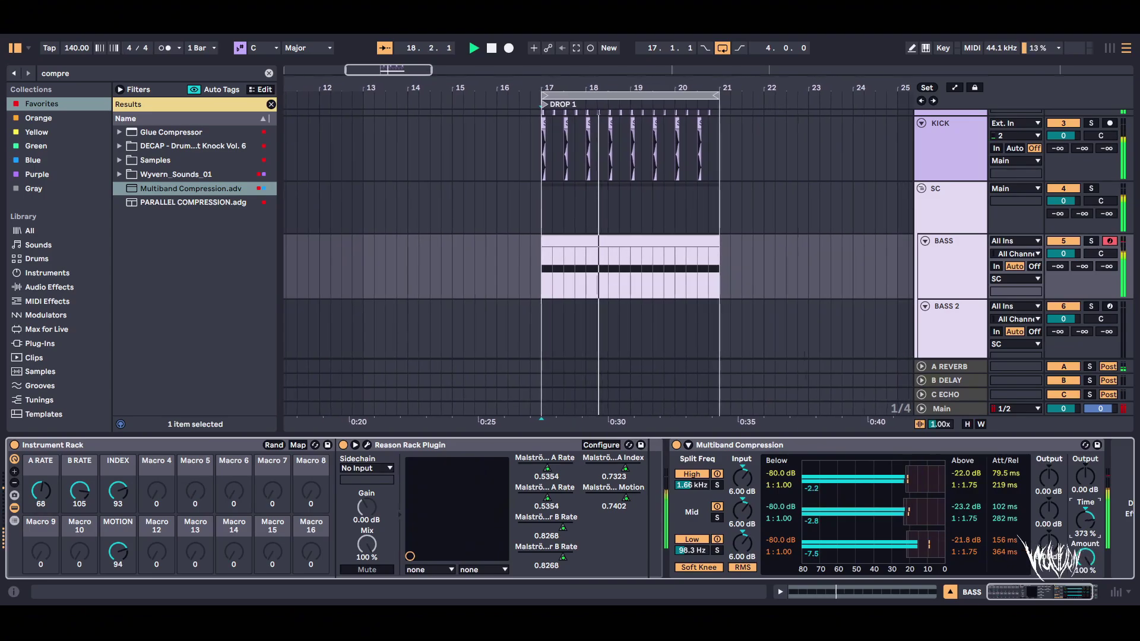
pyautogui.moveTo(1085, 517); pyautogui.dragTo(1085, 525)
pyautogui.moveTo(1085, 475); pyautogui.dragTo(1085, 463)
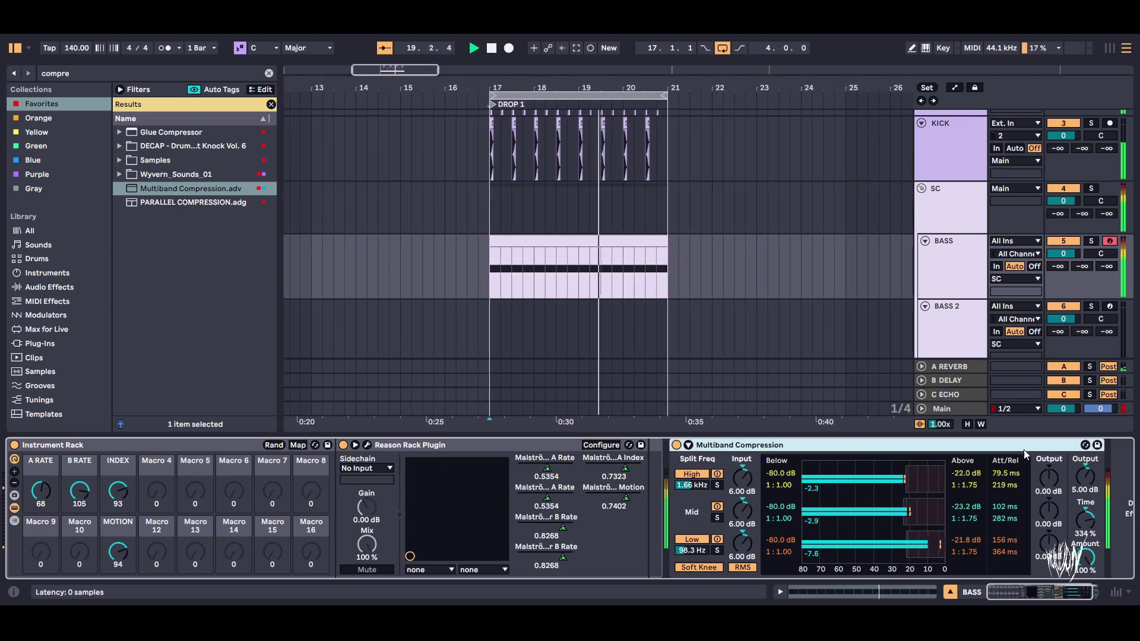
pyautogui.hscroll(1, 1033, 493)
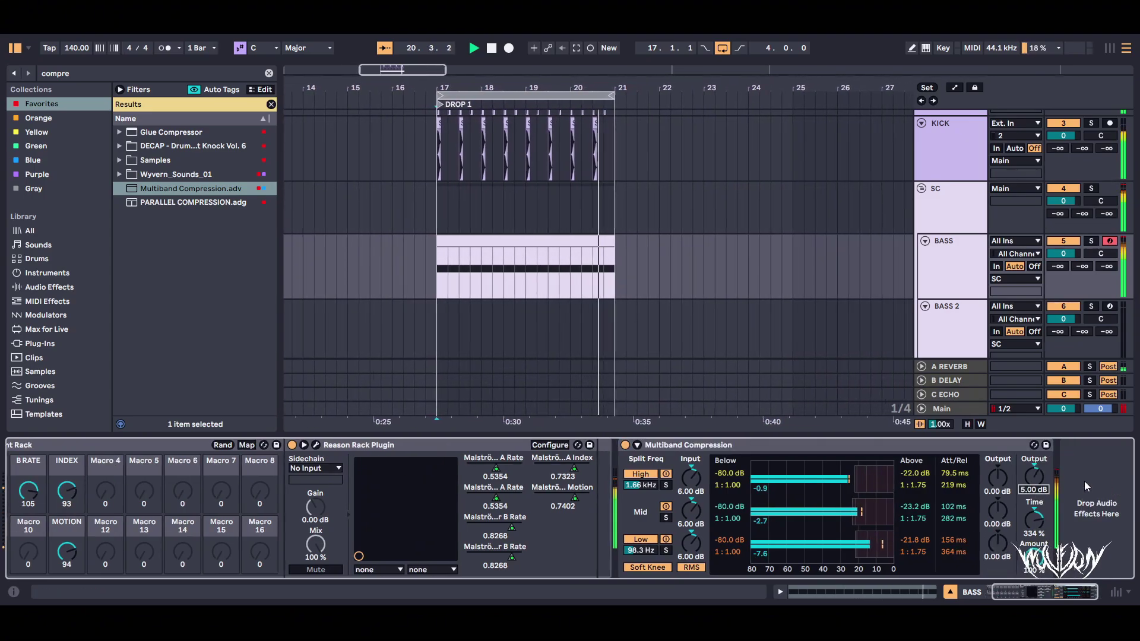
pyautogui.press('space')
# Add Disperser after the Multiband Compression, set its frequency to about 318 Hz during playback, and hide its window.
pyautogui.click(91, 67)
pyautogui.write('di')
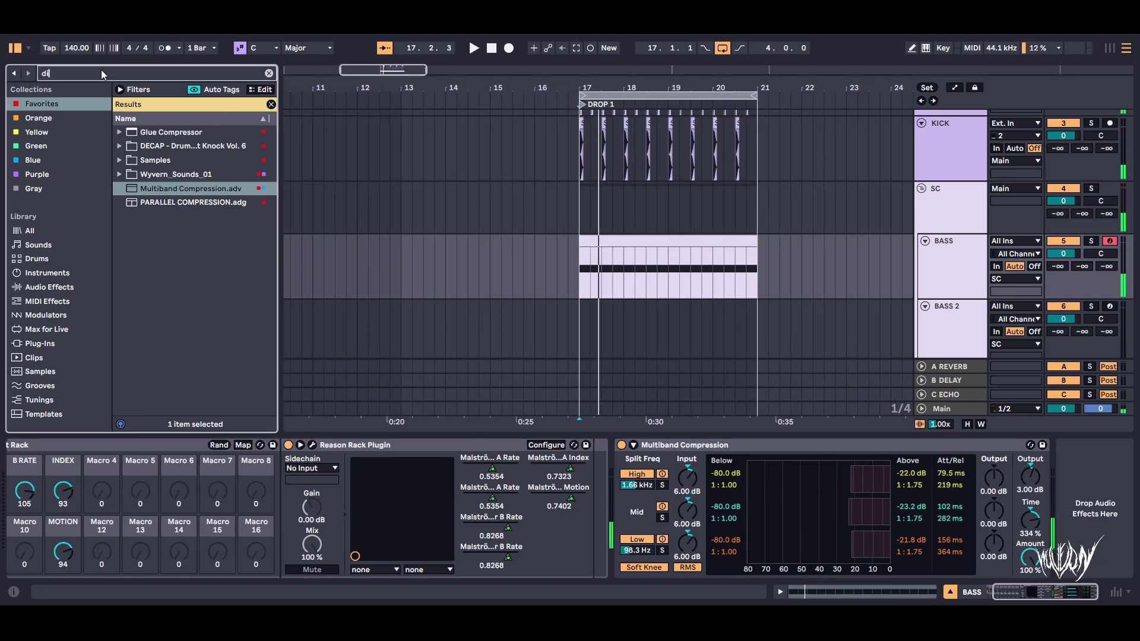
pyautogui.write('s')
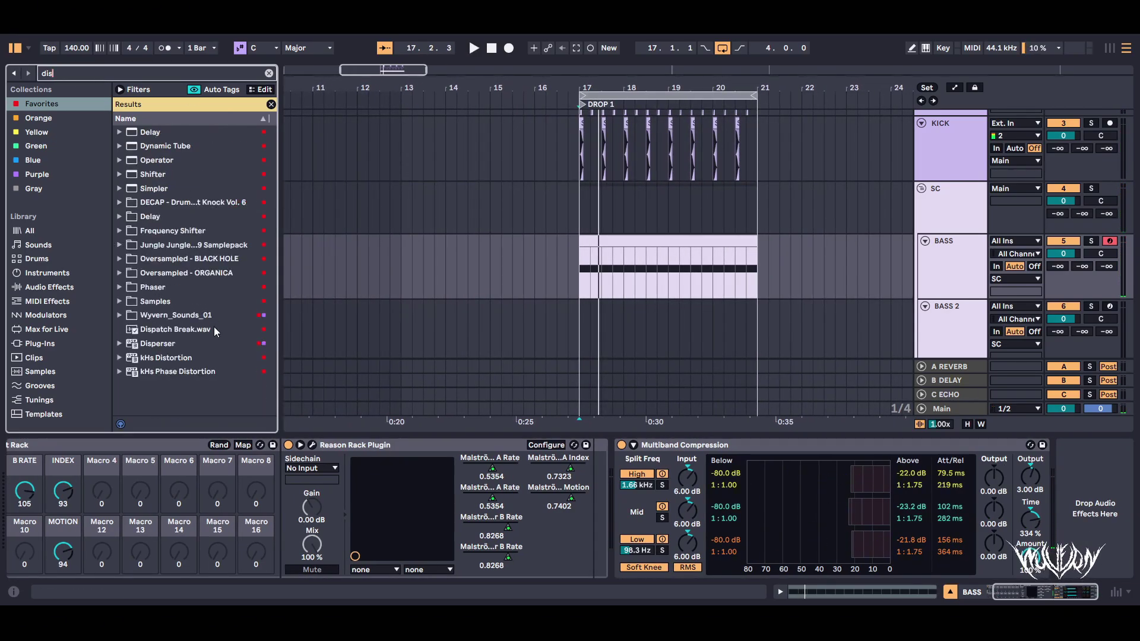
pyautogui.doubleClick(158, 343)
pyautogui.press('space')
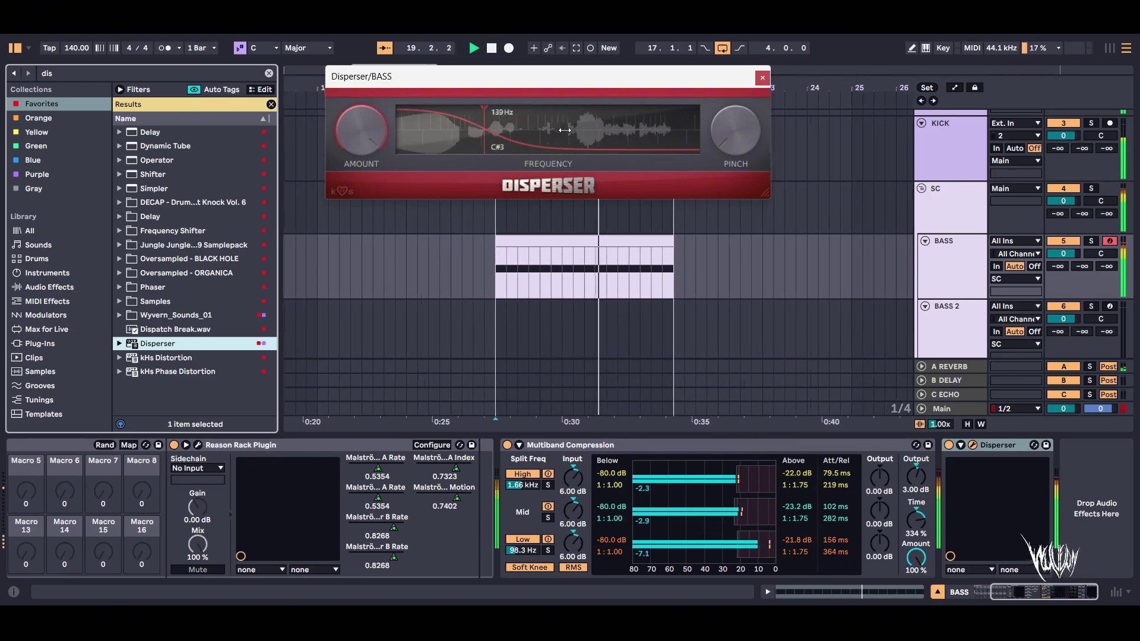
pyautogui.moveTo(563, 129); pyautogui.dragTo(581, 138)
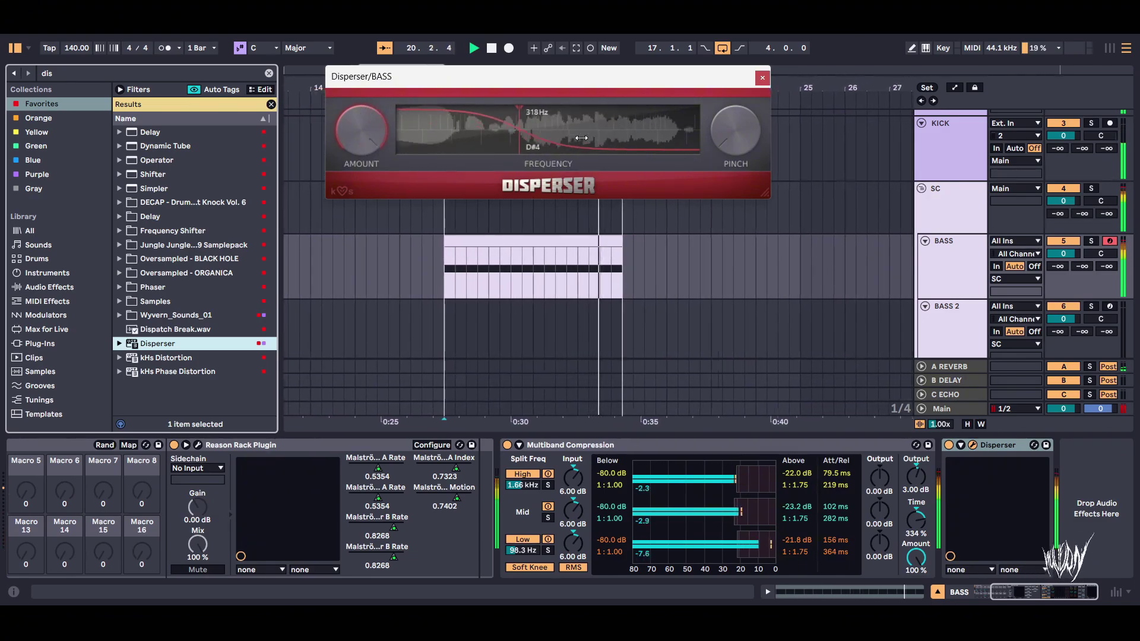
pyautogui.hotkey('ctrl', 'alt', 'p')
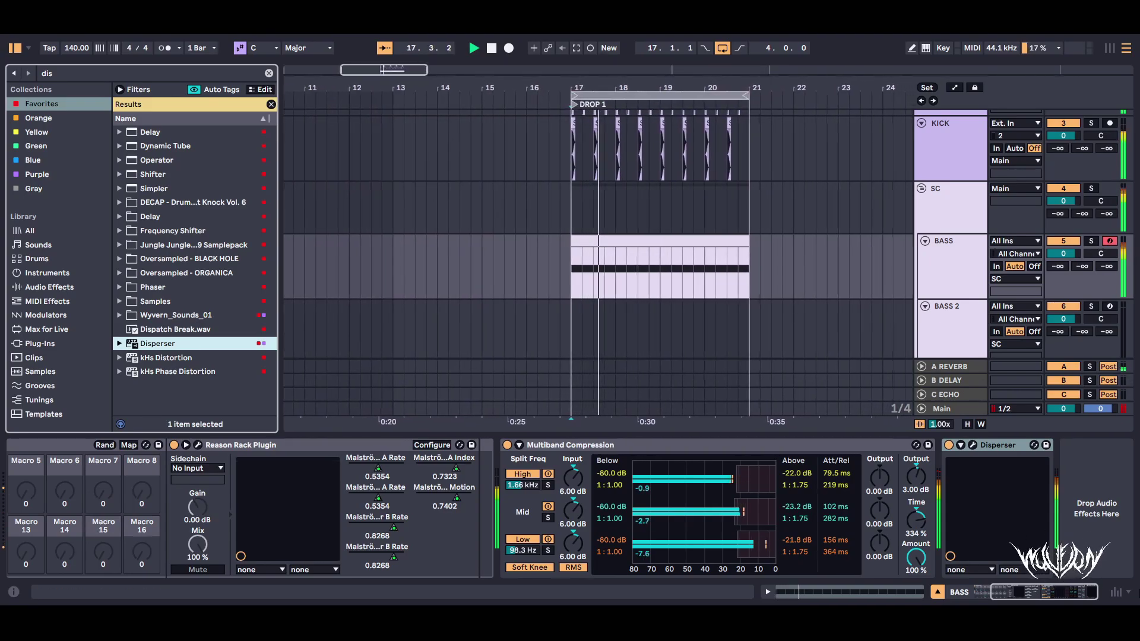
# Search the browser for "gclip" and add GClip at the end of the BASS device chain.
pyautogui.click(258, 68)
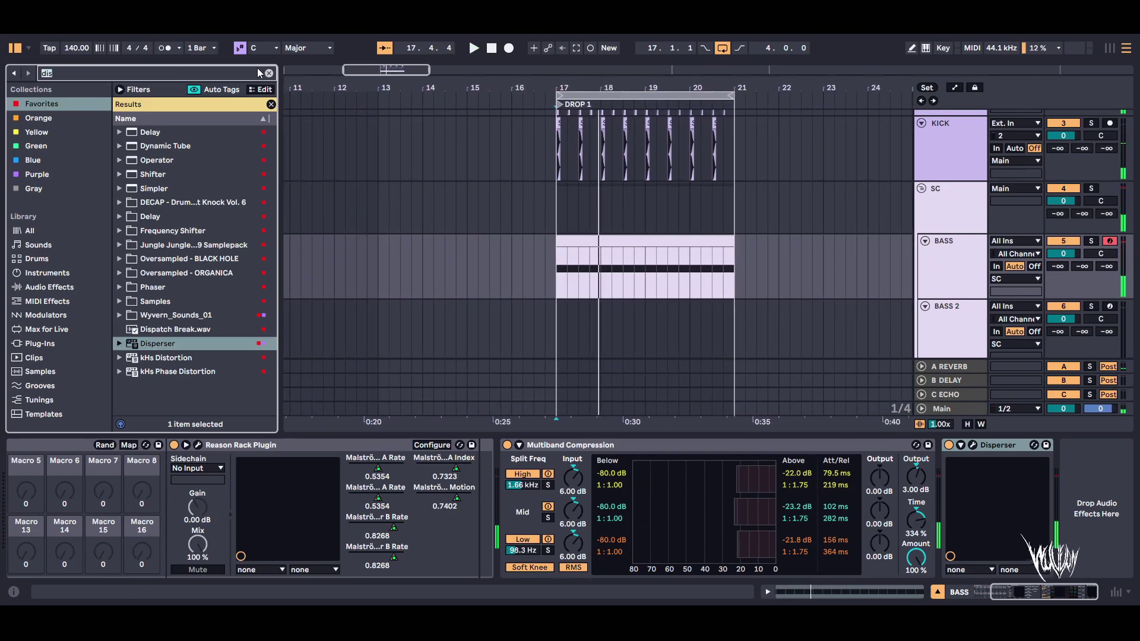
pyautogui.write('gclip')
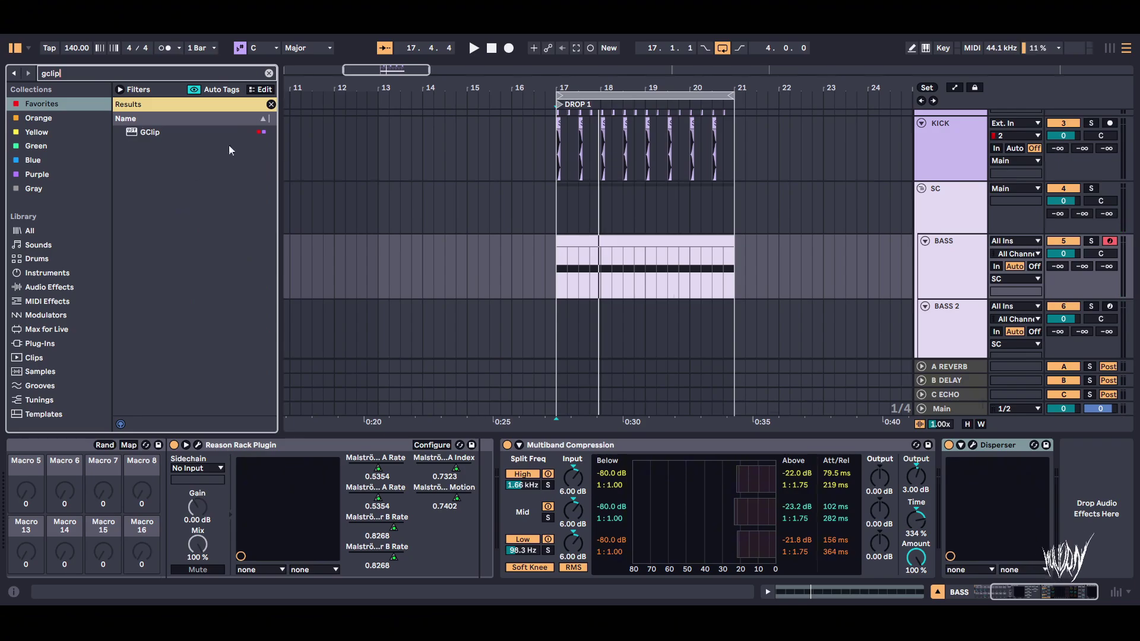
pyautogui.doubleClick(161, 136)
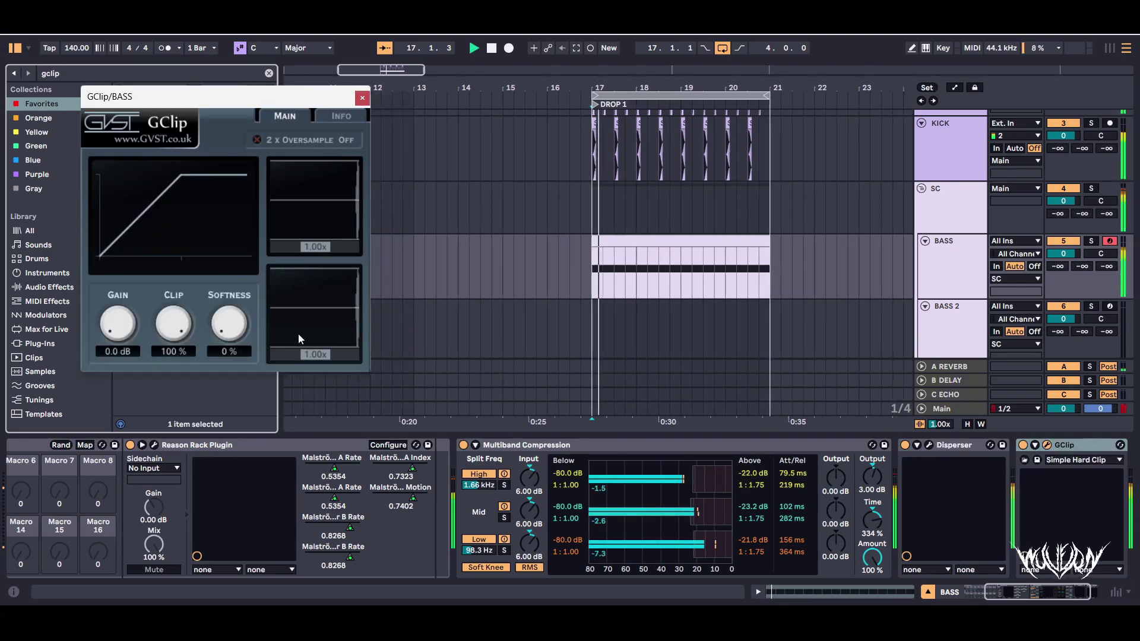
# Solo the Multiband Compression's low band, set GClip's gain to 4.0 dB and softness to 20 %, and close its window.
pyautogui.click(504, 551)
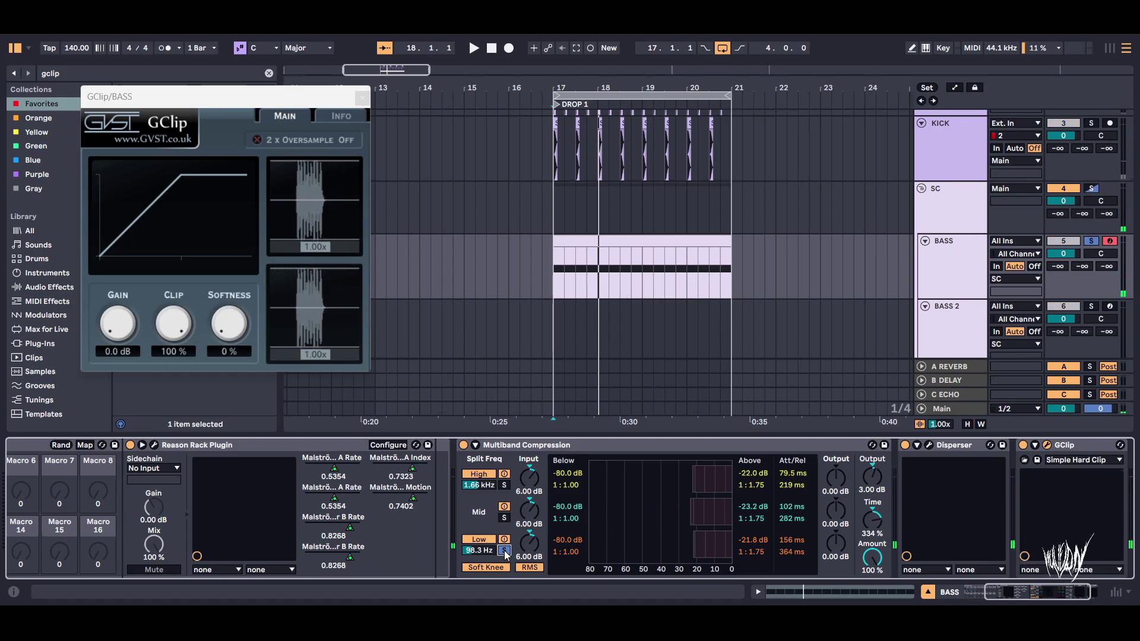
pyautogui.moveTo(130, 330); pyautogui.dragTo(147, 306)
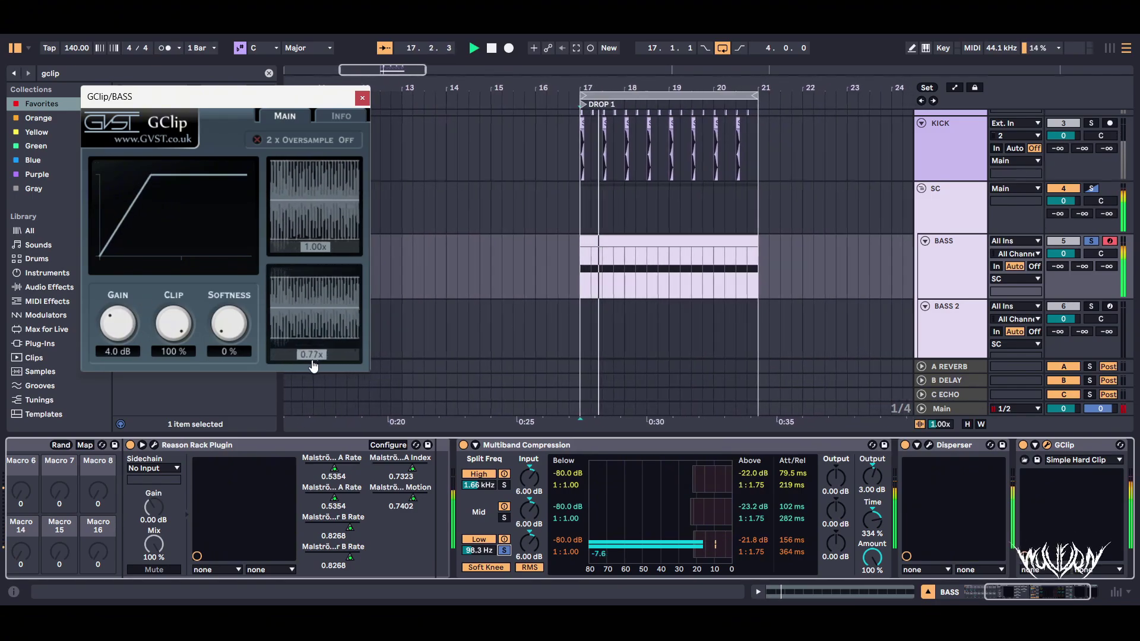
pyautogui.moveTo(224, 324); pyautogui.dragTo(295, 191)
pyautogui.press('space')
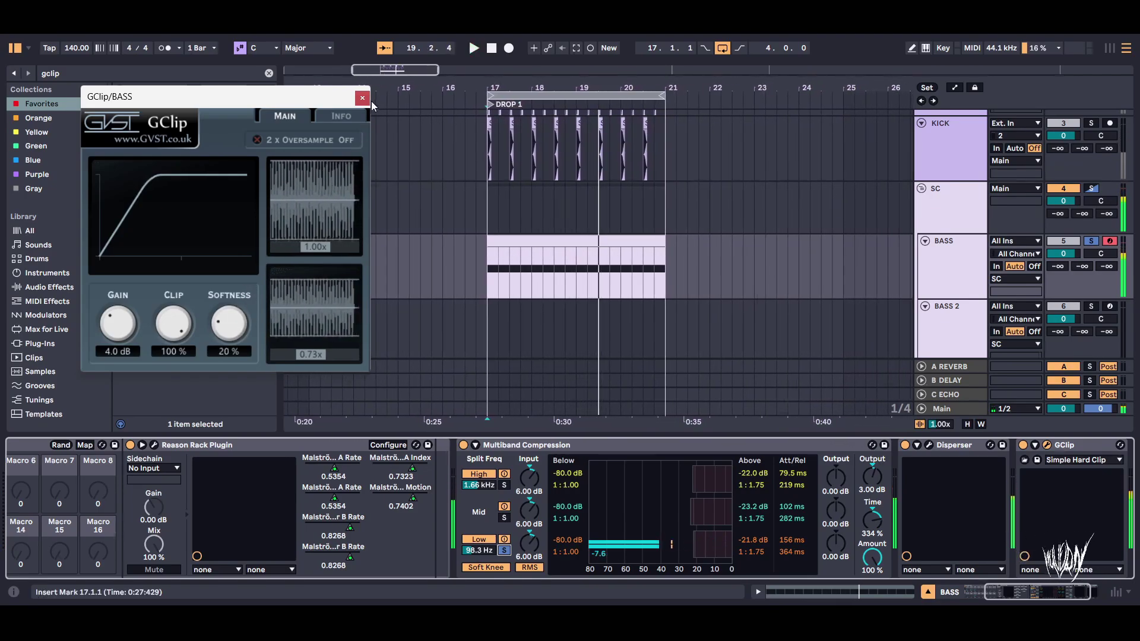
pyautogui.click(363, 99)
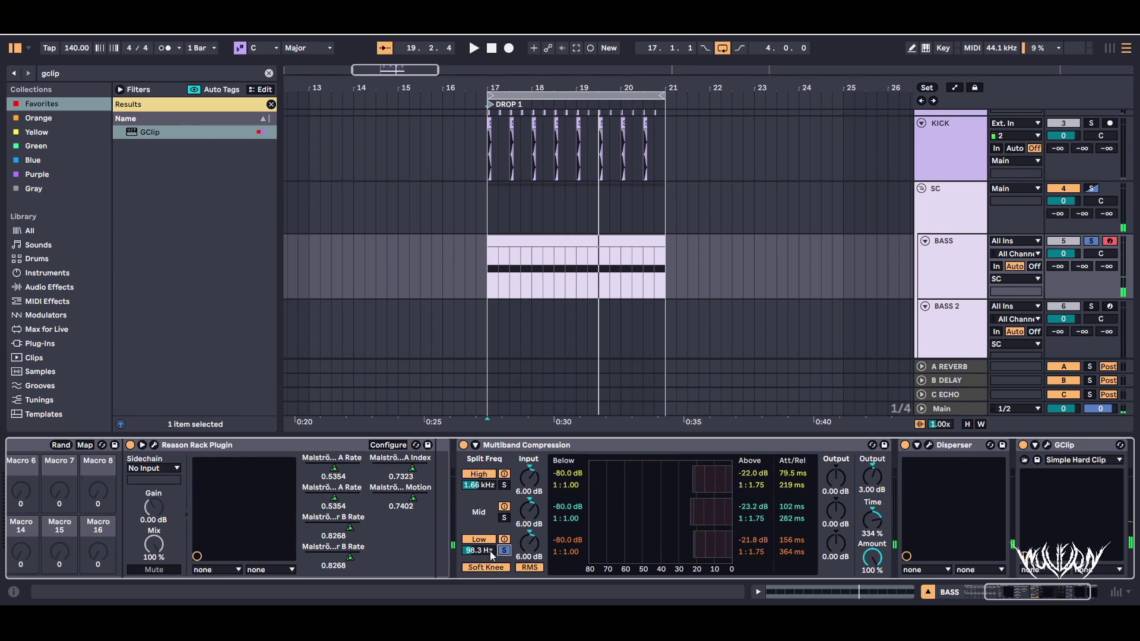
# Unsolo the Multiband Compression's low band and play the drop through the full BASS device chain.
pyautogui.press('space')
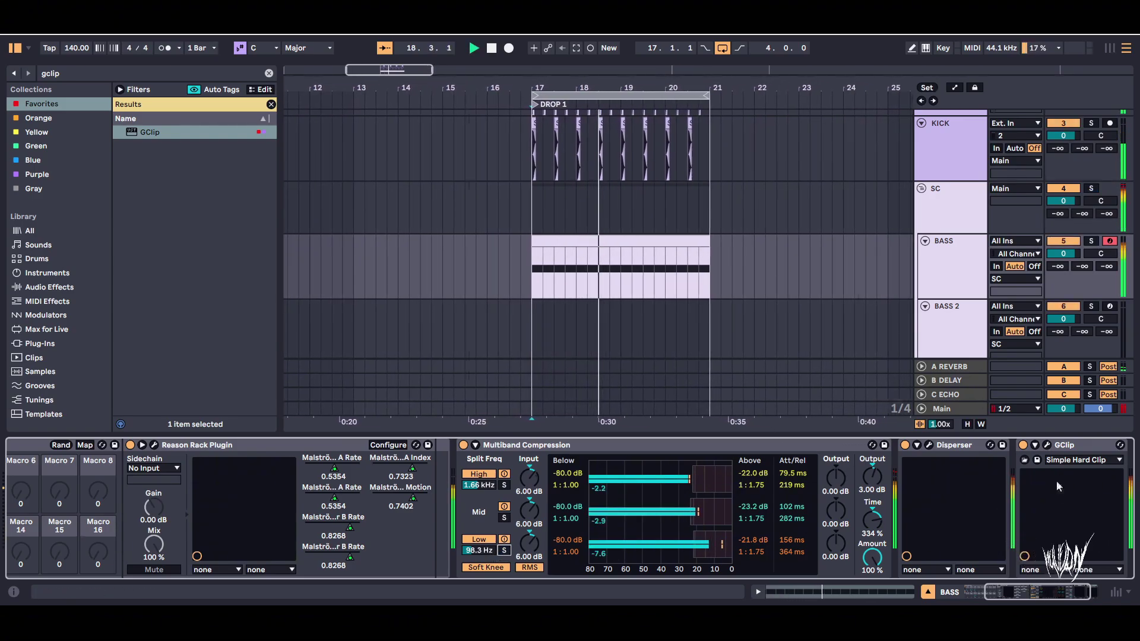
pyautogui.moveTo(1009, 601); pyautogui.dragTo(1016, 602)
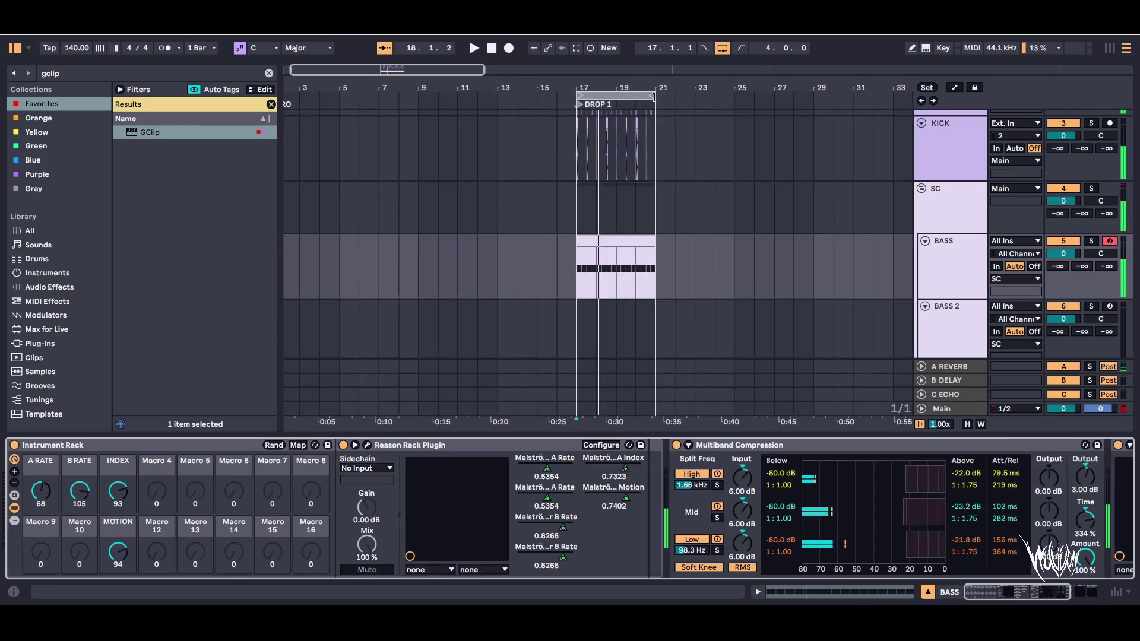
# Extend the loop to 16 bars from bar 17 and duplicate the four-bar clips and drums on all tracks to fill DROP 1.
pyautogui.moveTo(655, 95); pyautogui.dragTo(892, 115)
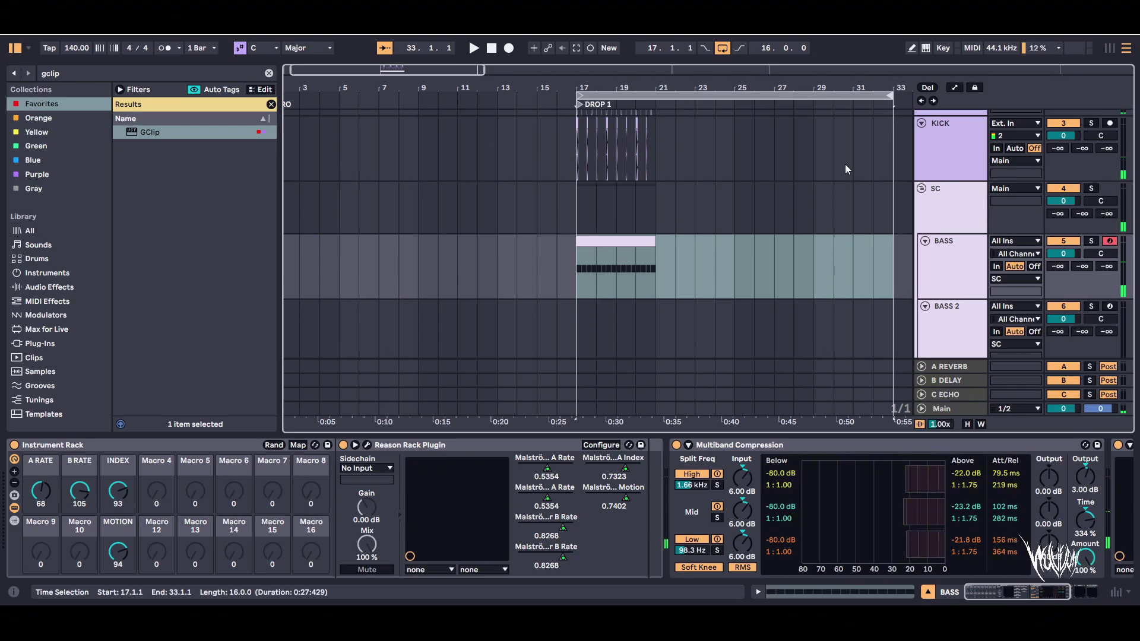
pyautogui.click(656, 242)
pyautogui.scroll(3, 652, 284)
pyautogui.hotkey('ctrl', 'a')
pyautogui.hotkey('ctrl', 'd')
pyautogui.hotkey('ctrl', 'd')
pyautogui.hotkey('ctrl', 'd')
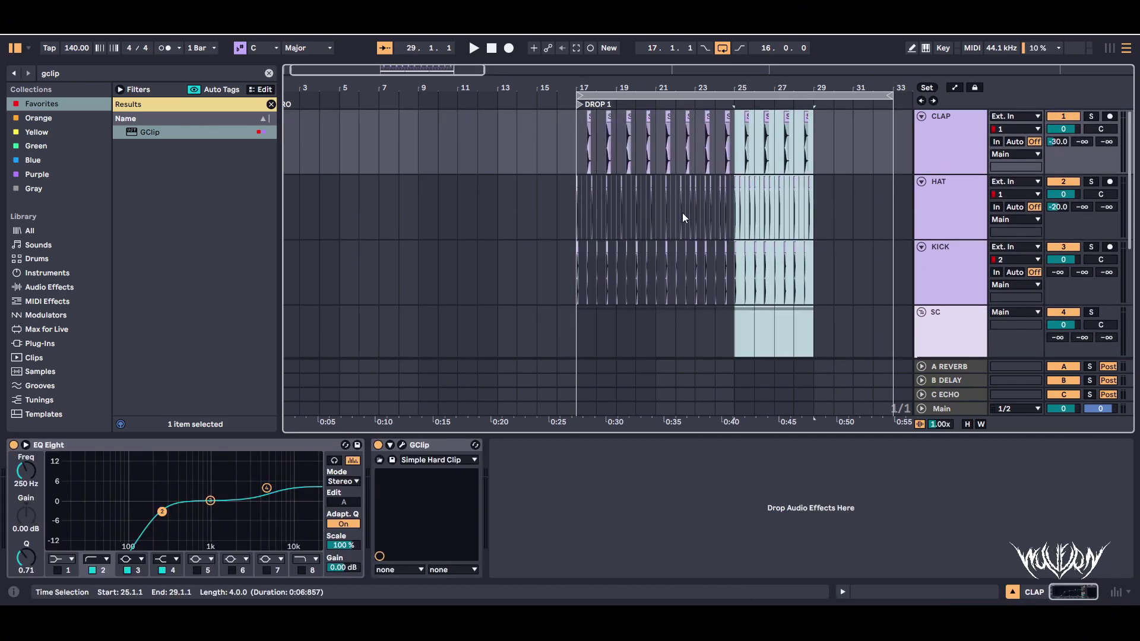
# Show automation and lower the BASS track's B RATE to 89 for the first beat of bar 17.
pyautogui.scroll(-3, 771, 237)
pyautogui.scroll(-2, 732, 233)
pyautogui.click(465, 257)
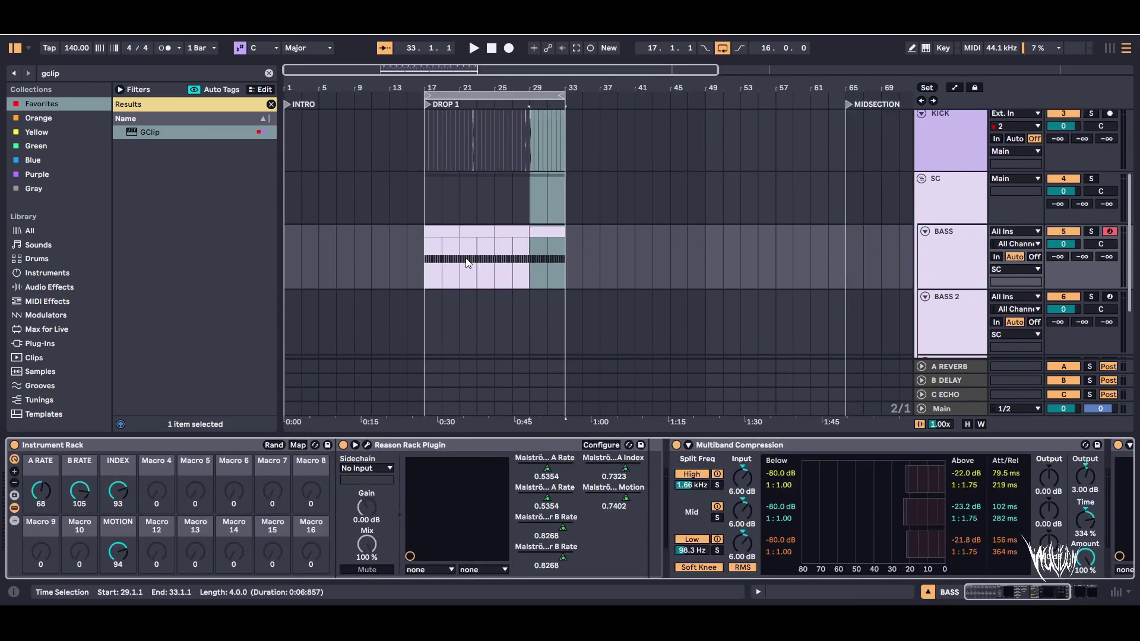
pyautogui.scroll(5, 443, 261)
pyautogui.press('a')
pyautogui.scroll(3, 389, 305)
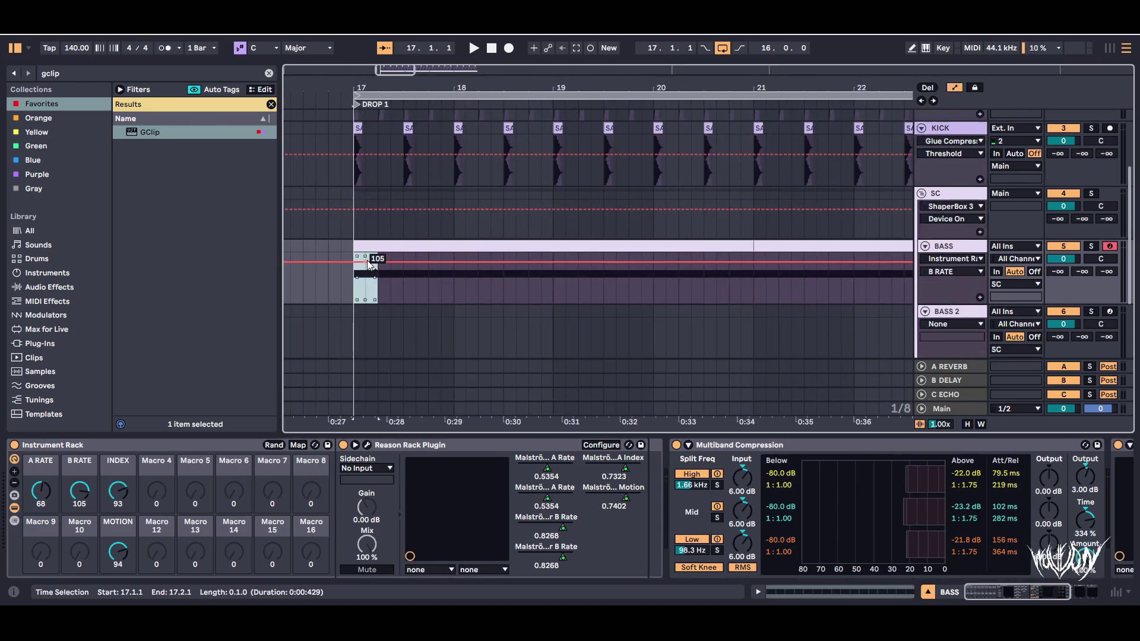
pyautogui.click(415, 285)
pyautogui.scroll(-3, 355, 293)
# Duplicate the first two bars of the BASS track with their B RATE automation onto bars 19 and 20 while the drop plays.
pyautogui.moveTo(355, 293); pyautogui.dragTo(440, 293)
pyautogui.press('space')
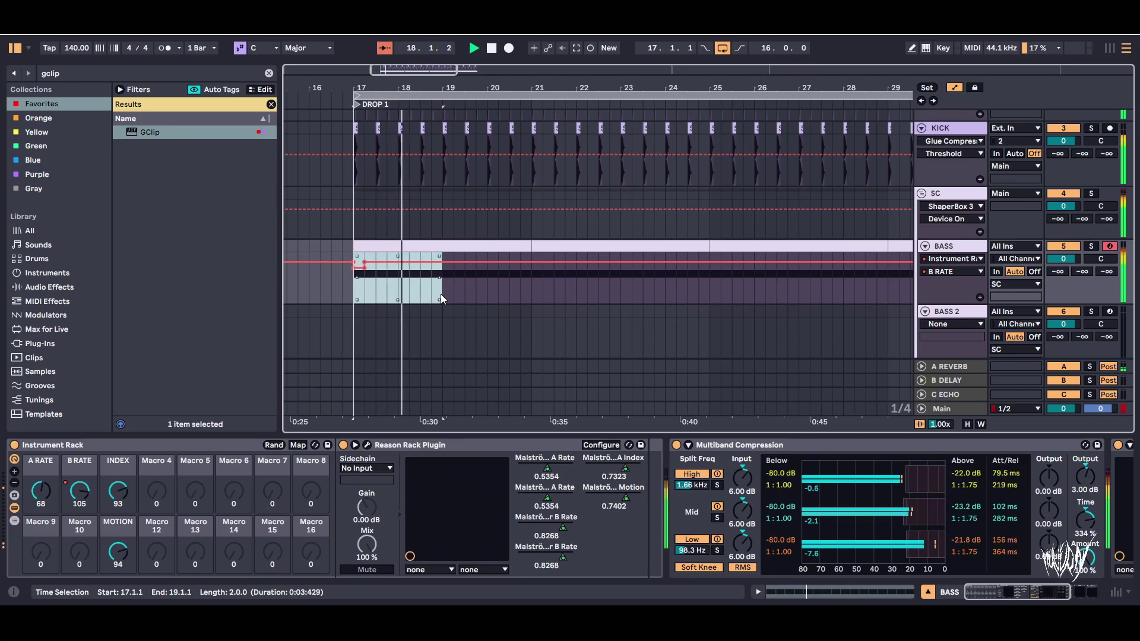
pyautogui.hotkey('ctrl', 'd')
pyautogui.click(444, 295)
# Raise the BASS track's B RATE automation to 112 for the last beat of bar 20.
pyautogui.scroll(3, 531, 285)
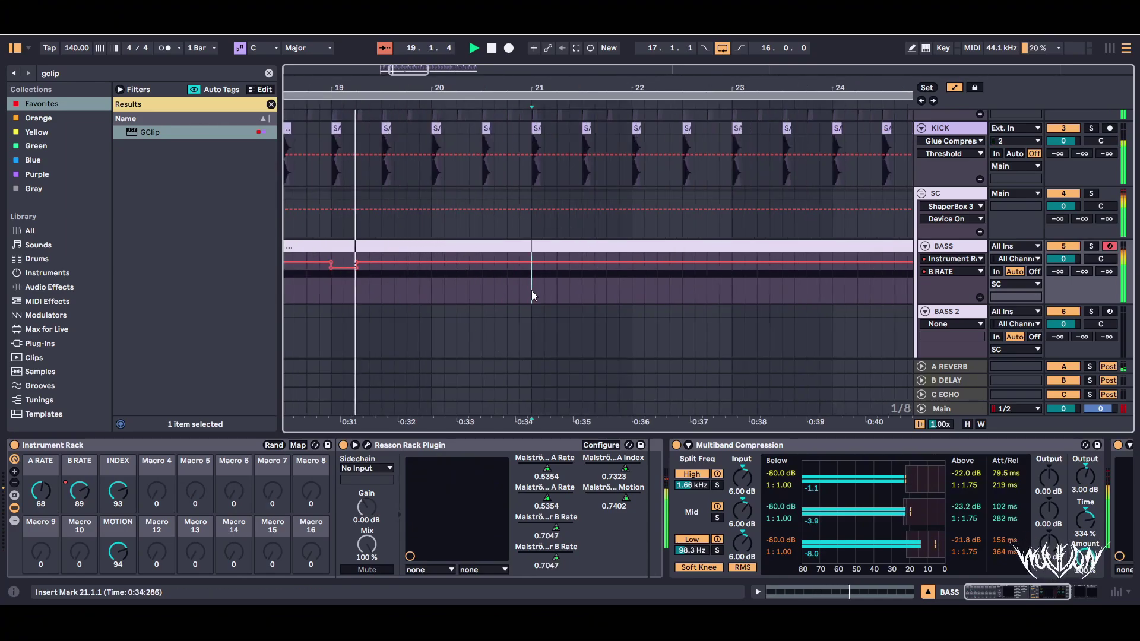
pyautogui.click(521, 295)
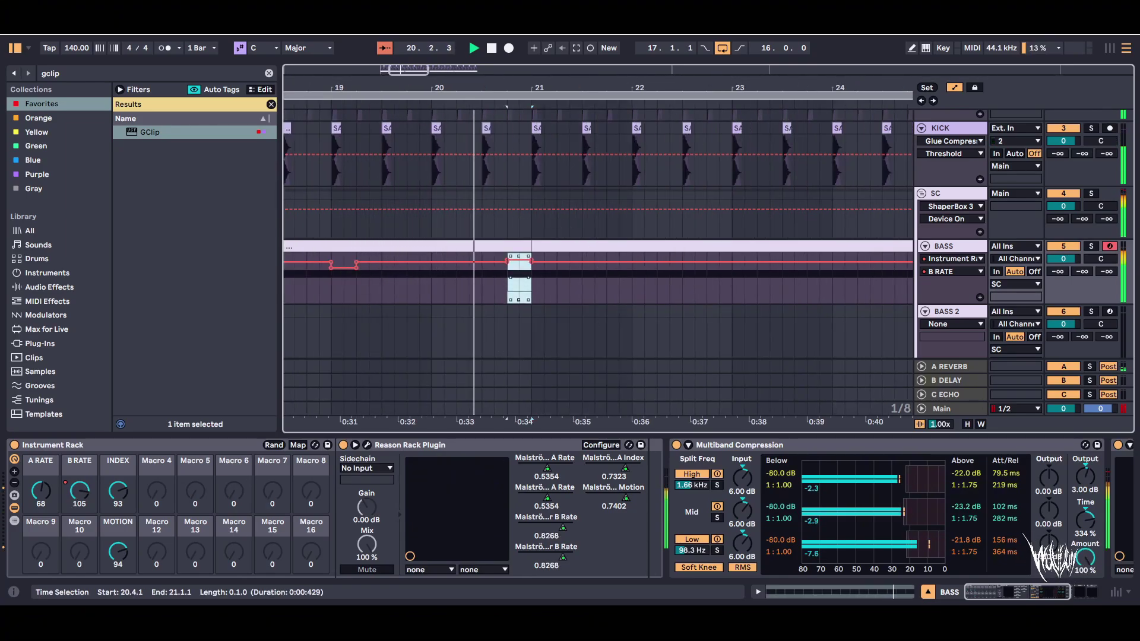
pyautogui.click(529, 291)
# Duplicate the BASS track's four automated bars from bar 17 until the B RATE pattern fills the drop to bar 33.
pyautogui.scroll(-3, 529, 290)
pyautogui.moveTo(529, 291); pyautogui.dragTo(367, 281)
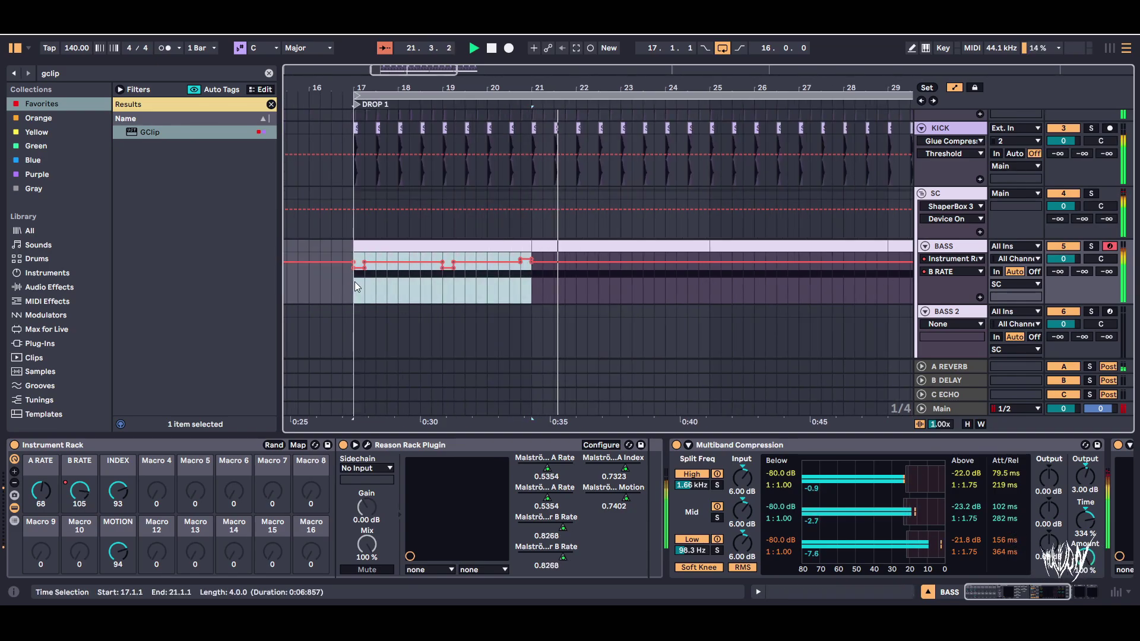
pyautogui.hotkey('ctrl', 'd')
pyautogui.scroll(-3, 762, 287)
pyautogui.hotkey('ctrl', 'd')
pyautogui.scroll(-2, 704, 295)
pyautogui.scroll(2, 506, 294)
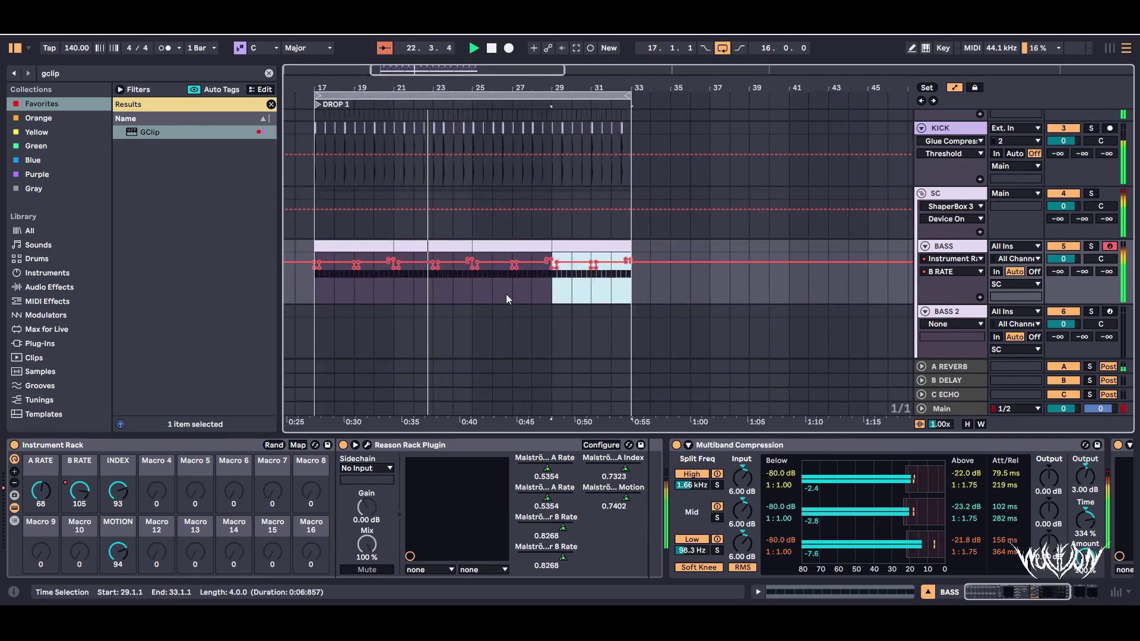
# Show the BASS track's INDEX automation and step it down to 78 from bar 25 onward.
pyautogui.click(506, 294)
pyautogui.scroll(4, 469, 287)
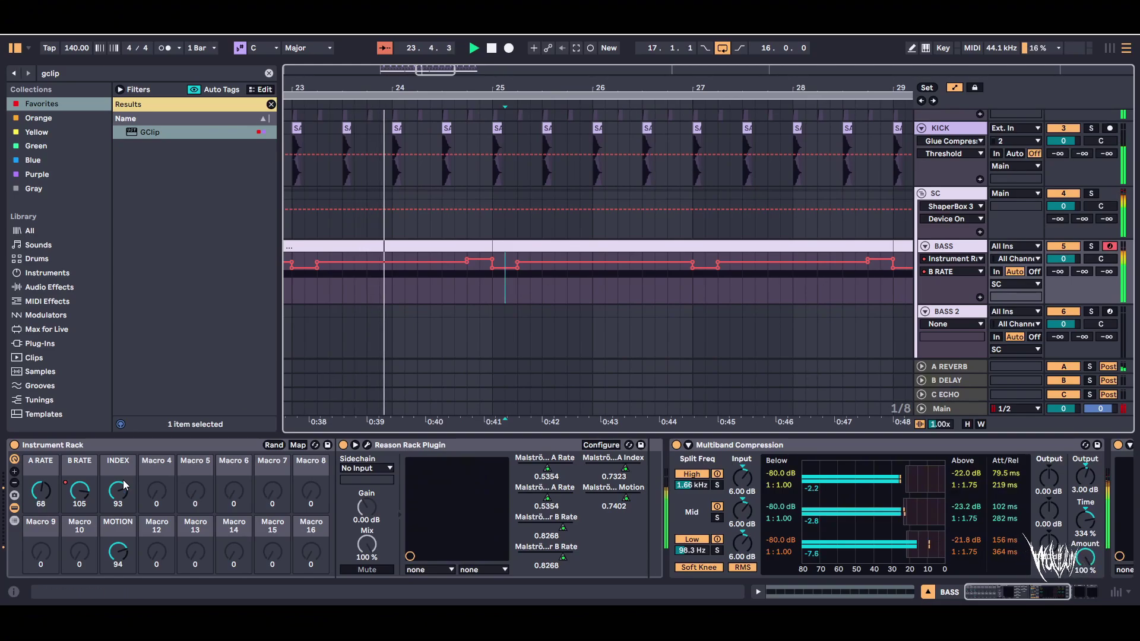
pyautogui.click(505, 270)
pyautogui.moveTo(490, 269); pyautogui.dragTo(538, 269)
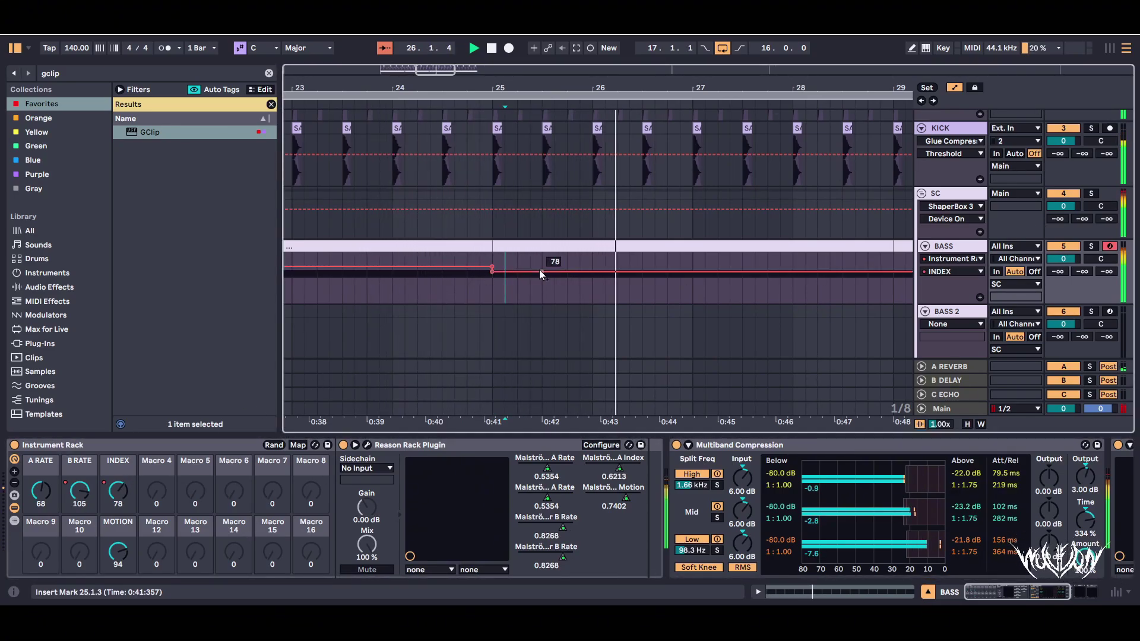
# Listen to the second half of the drop with the B RATE and INDEX automation, and stop playback near the end.
pyautogui.scroll(-5, 709, 280)
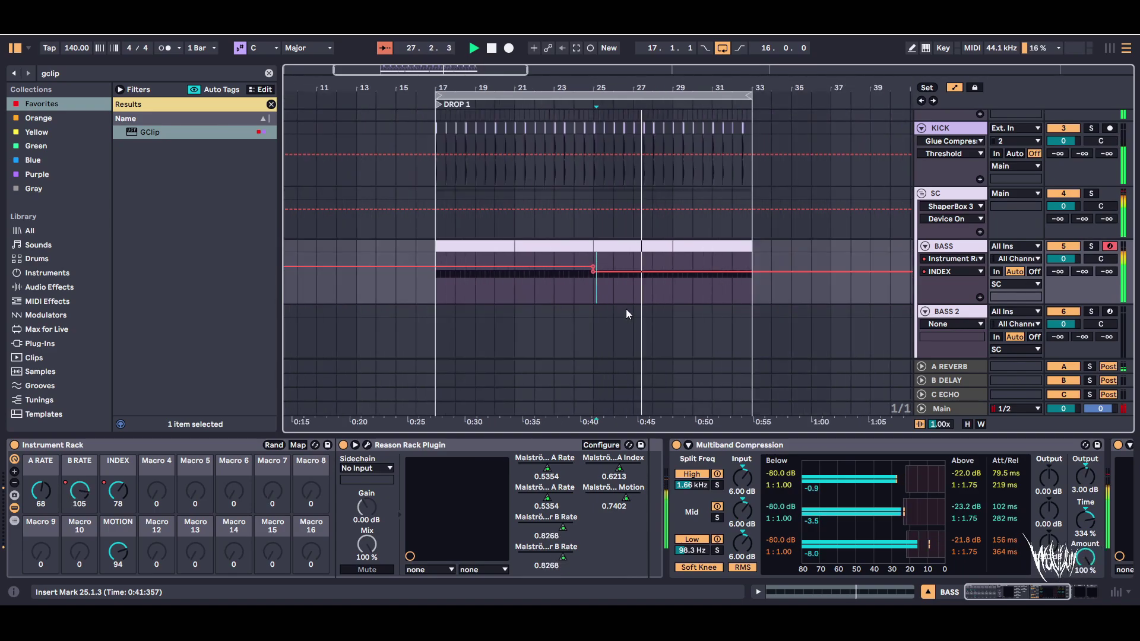
pyautogui.click(540, 292)
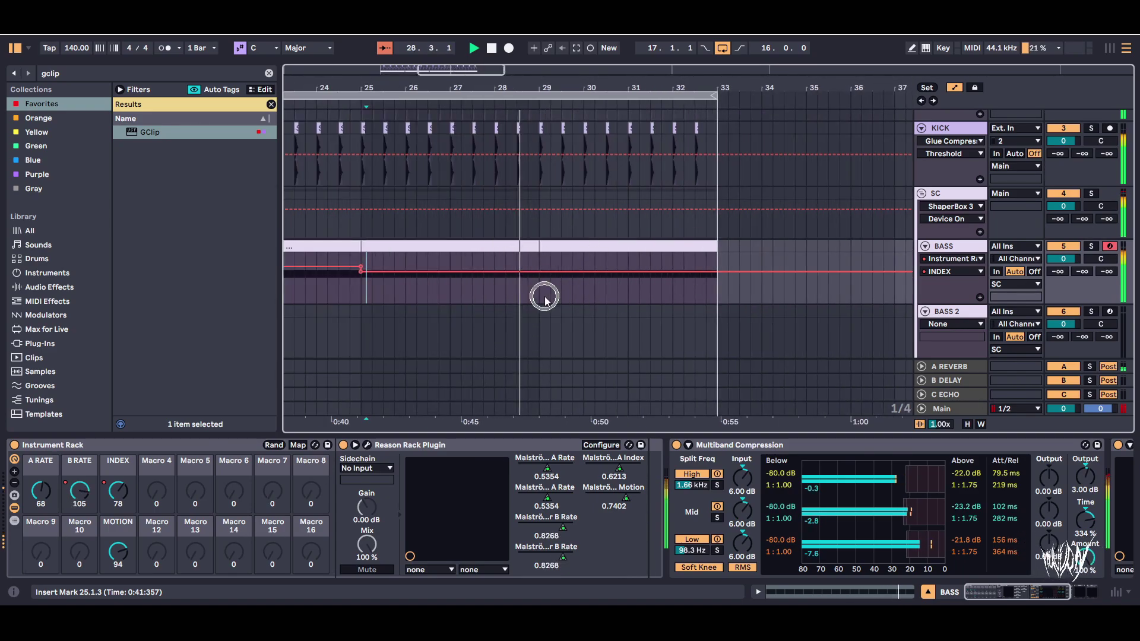
pyautogui.scroll(-6, 537, 290)
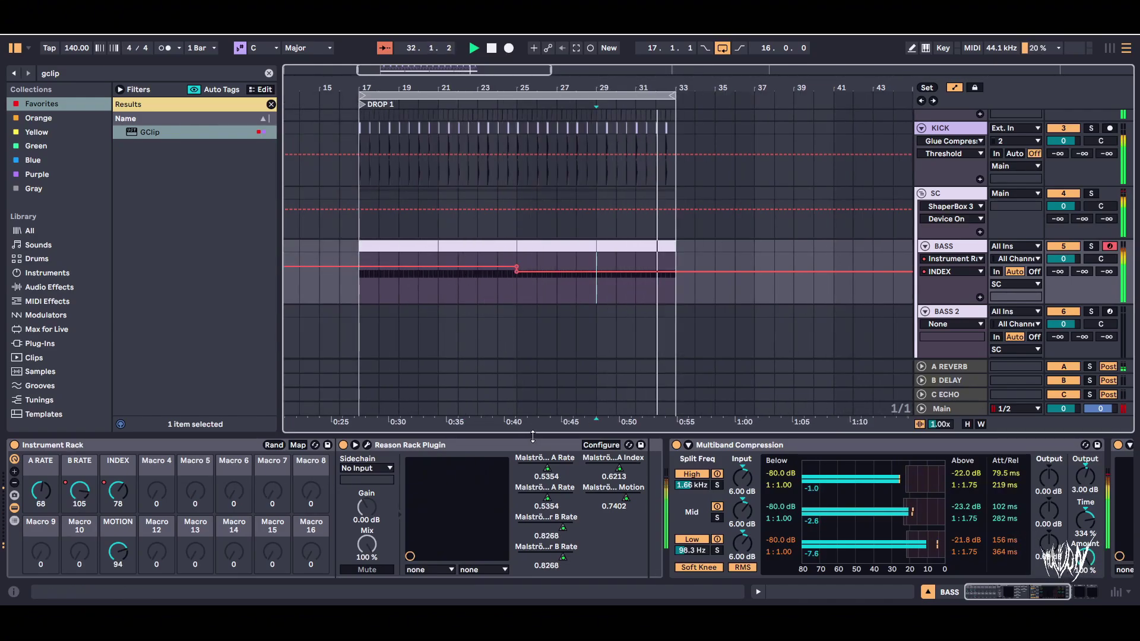
pyautogui.press('space')
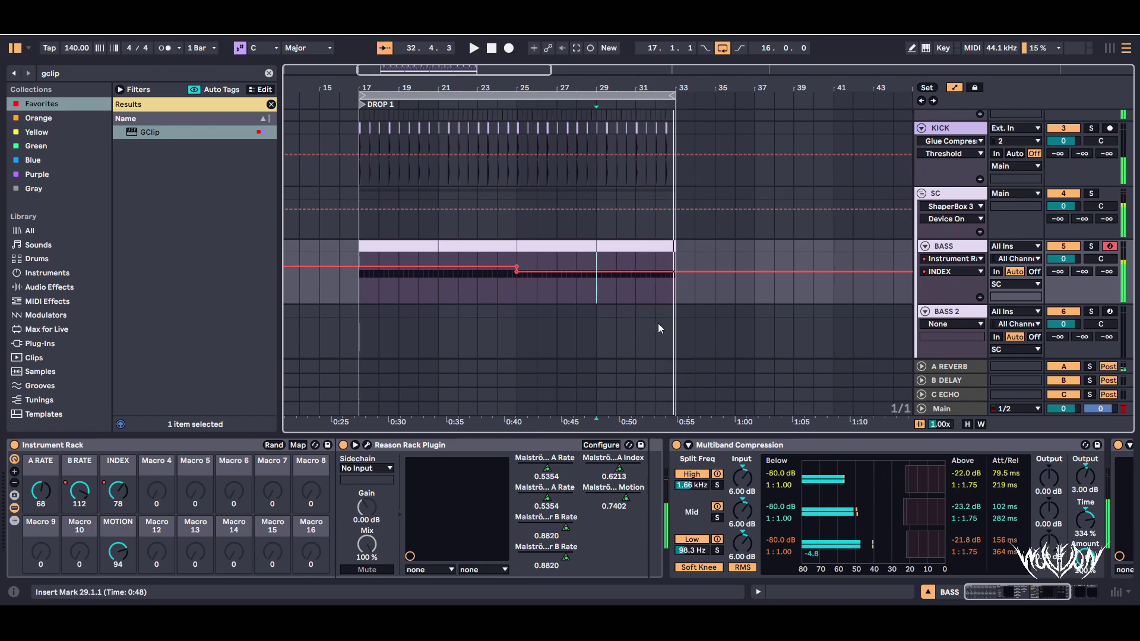
pyautogui.scroll(-3, 487, 291)
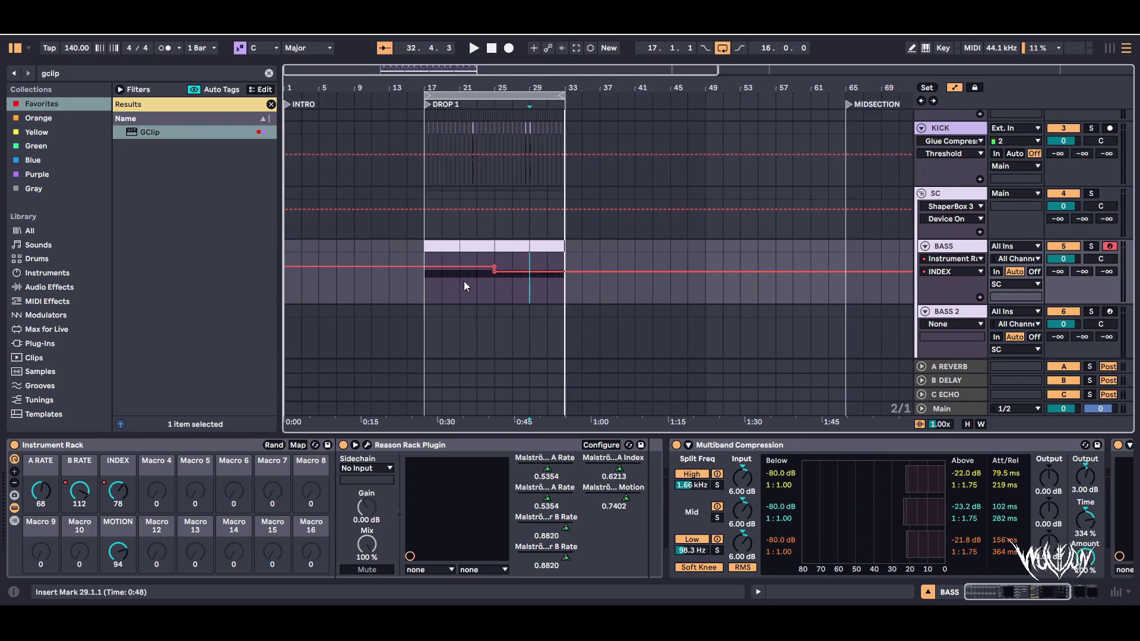
# Open the Reason Rack window and review the device chain from the two Malströms through Scream 4 and the effects to the Channel EQ.
pyautogui.click(367, 444)
pyautogui.scroll(-2, 816, 330)
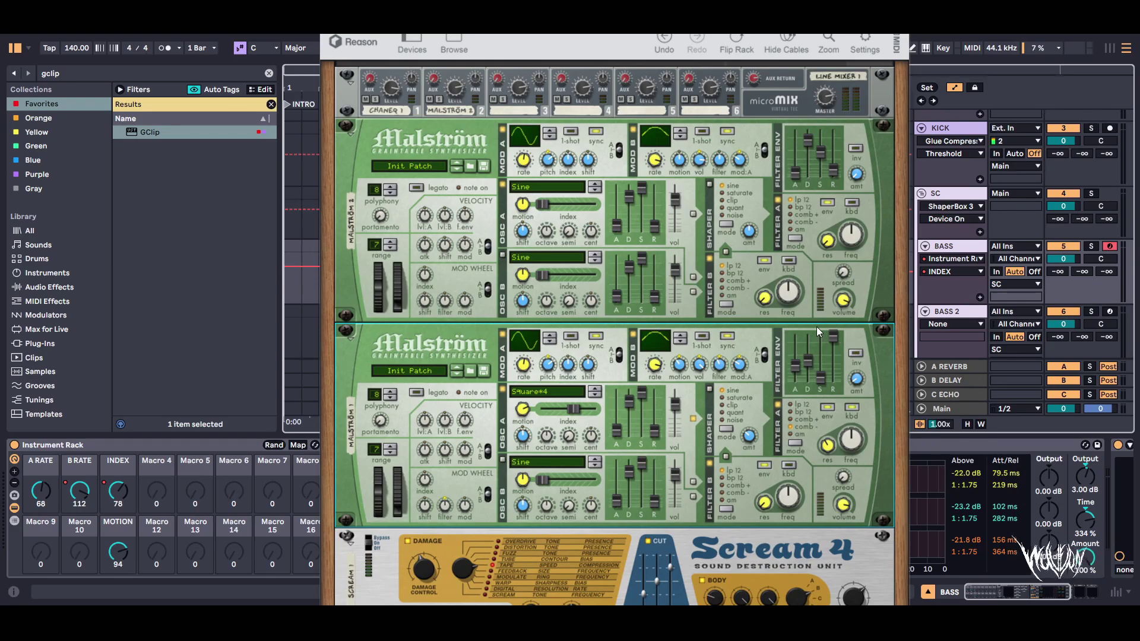
pyautogui.scroll(-6, 797, 347)
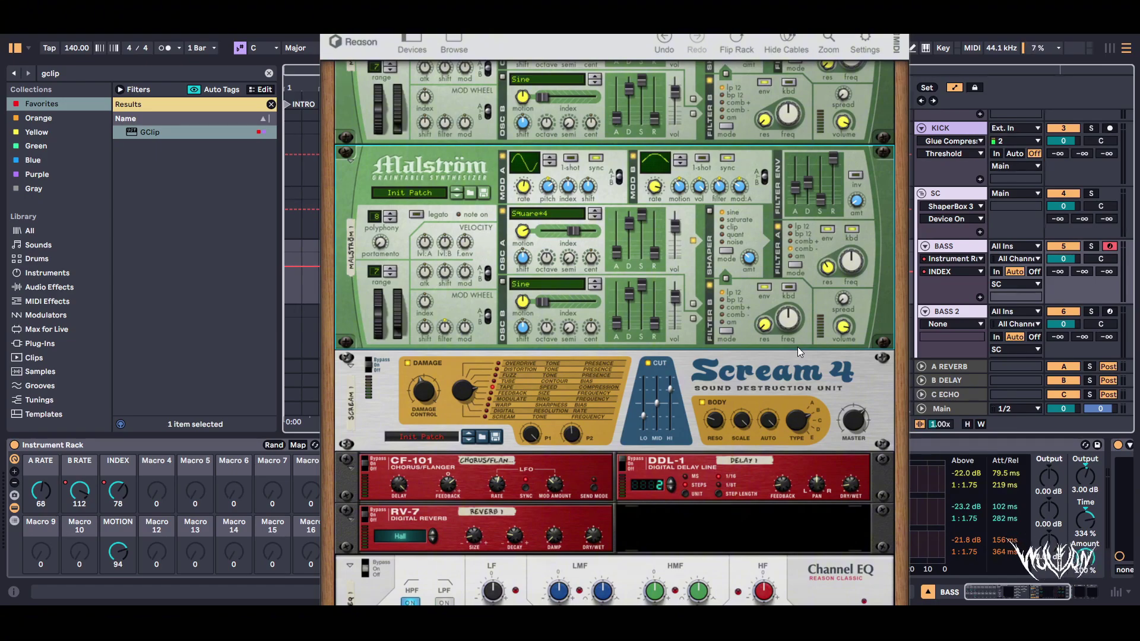
pyautogui.scroll(4, 831, 352)
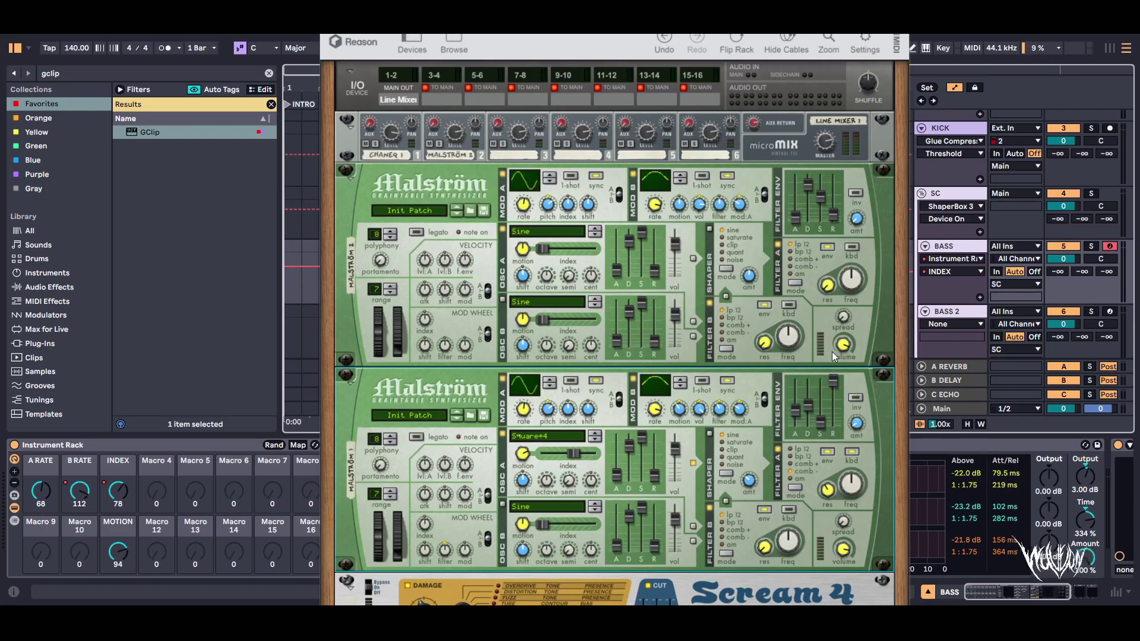
pyautogui.scroll(-5, 832, 351)
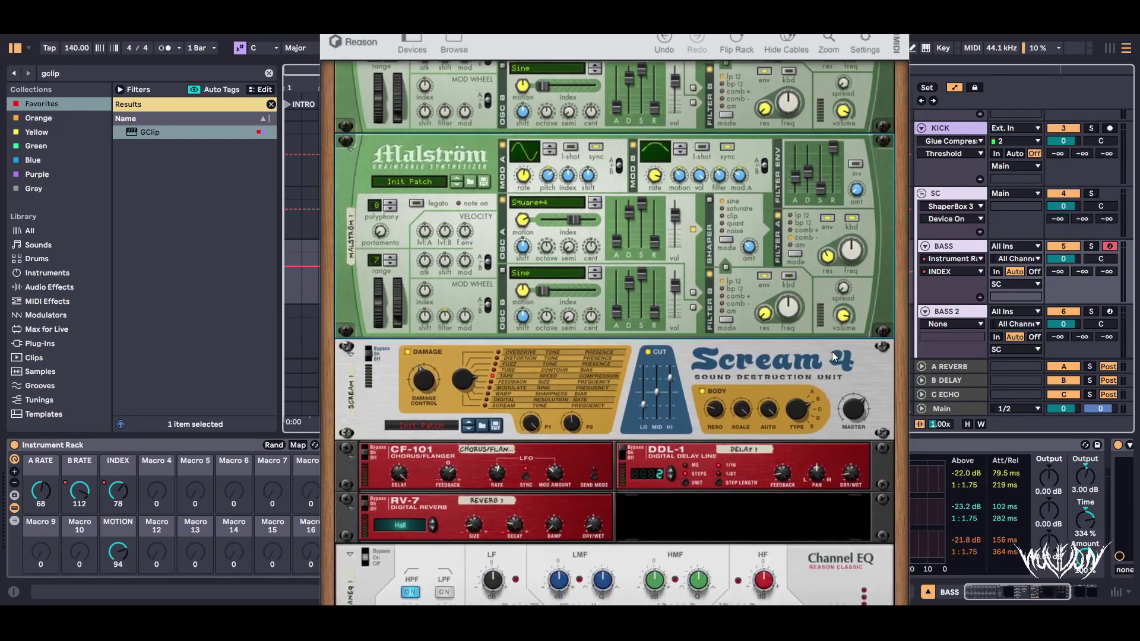
pyautogui.scroll(-2, 831, 352)
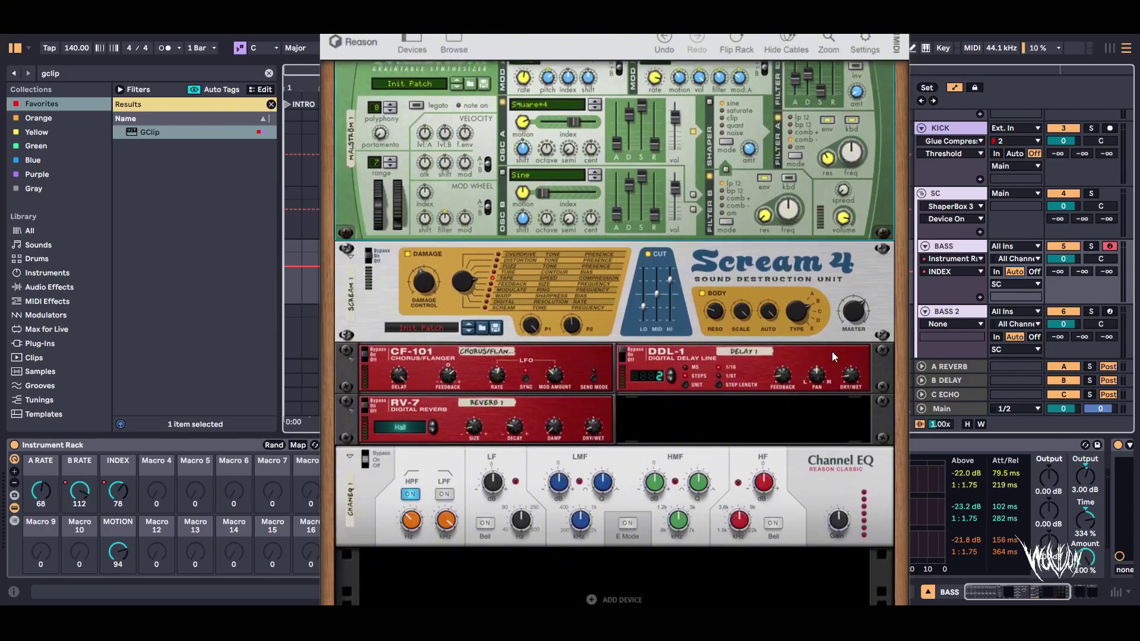